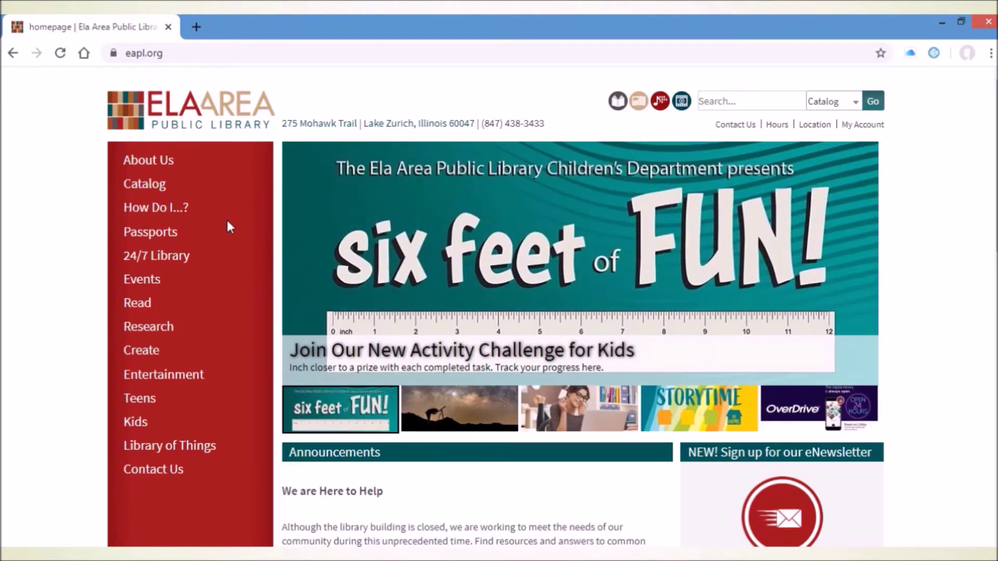
- Open the library's Computer Class Handouts page under Research, Reference Department at Home
left_click(201, 53)
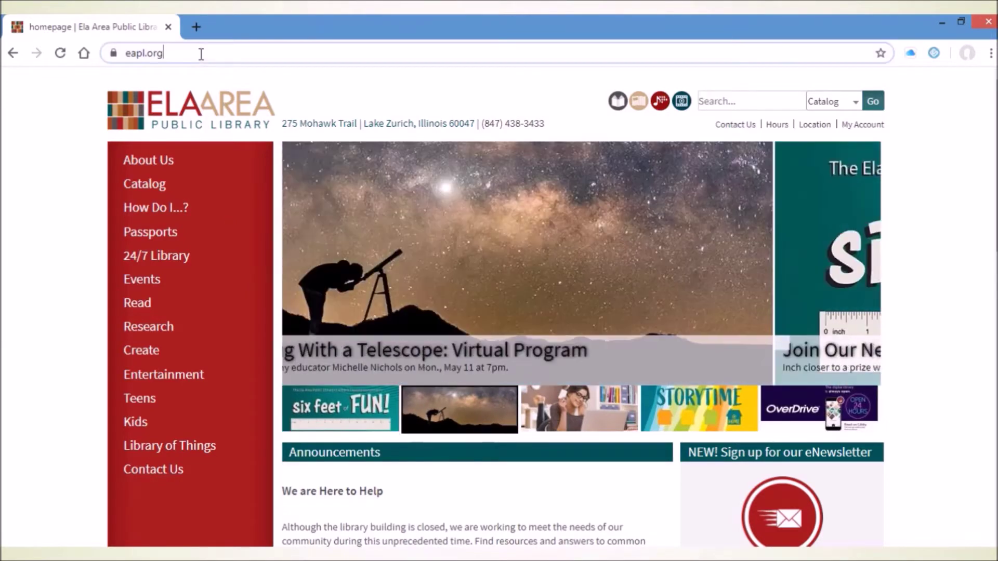
mouse_move(144, 183)
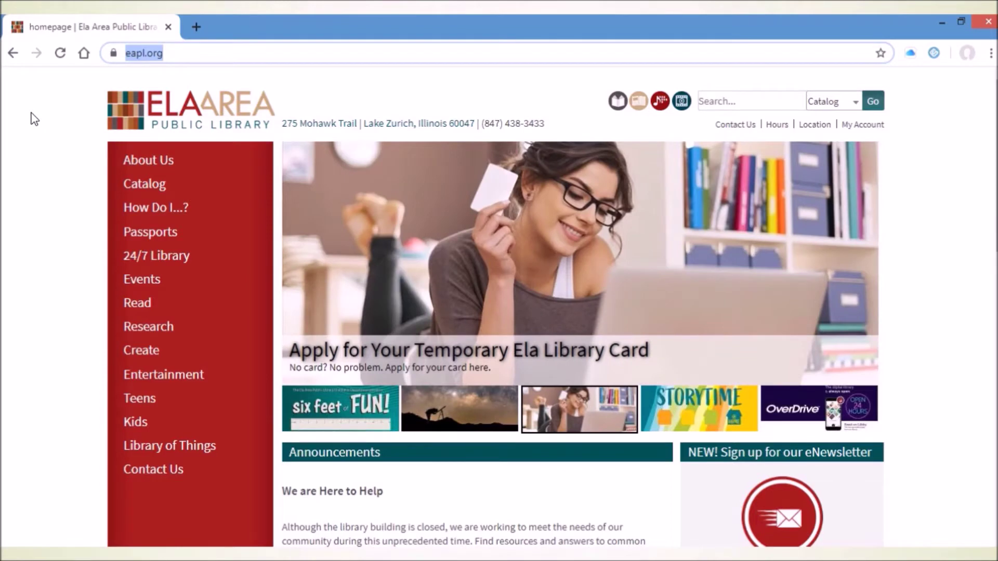
mouse_move(166, 330)
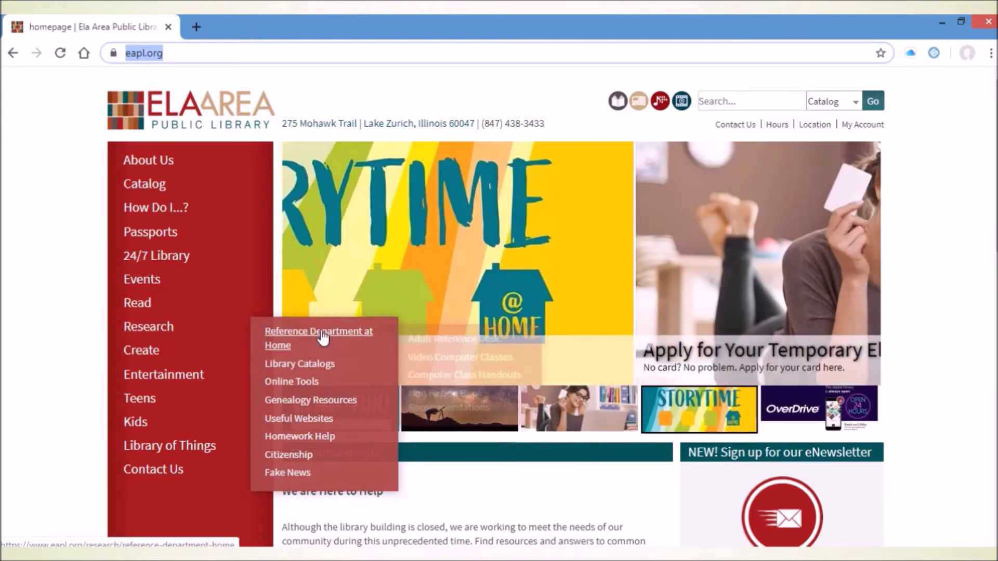
mouse_move(322, 337)
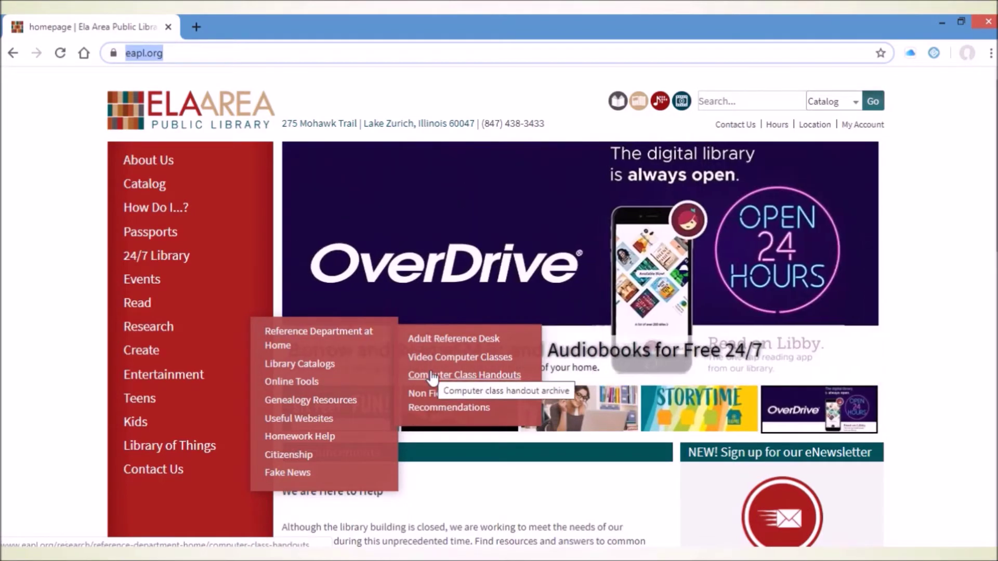
left_click(432, 374)
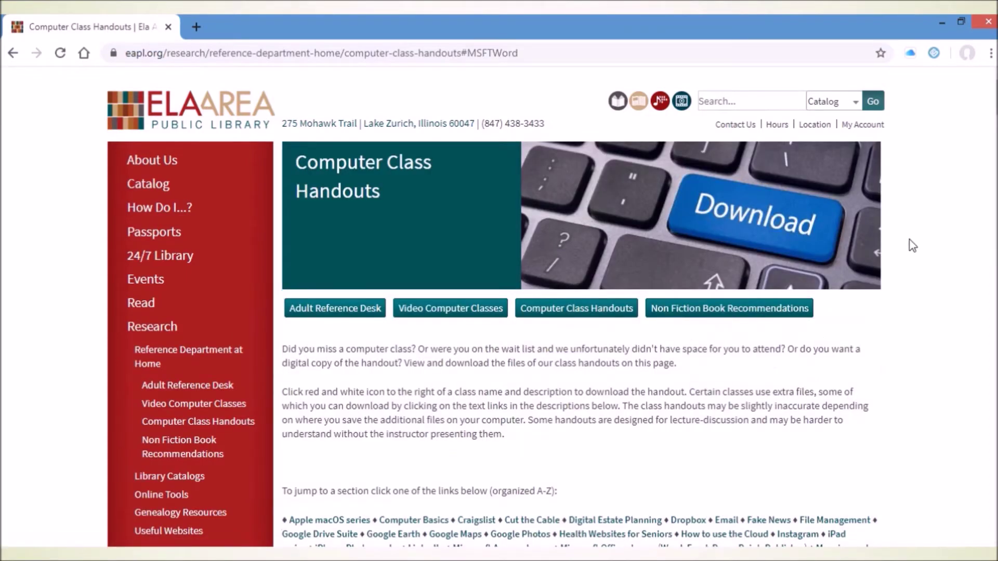
- Find the Microsoft Office classes section and open the PDF handout for Microsoft Word 2013 I
scroll(914, 239, "down", 3)
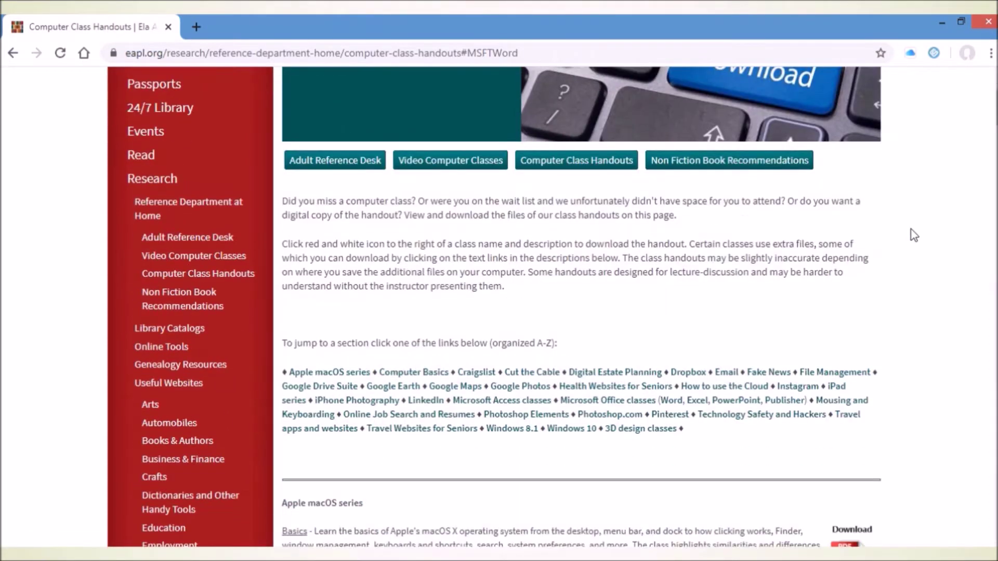
left_click(671, 401)
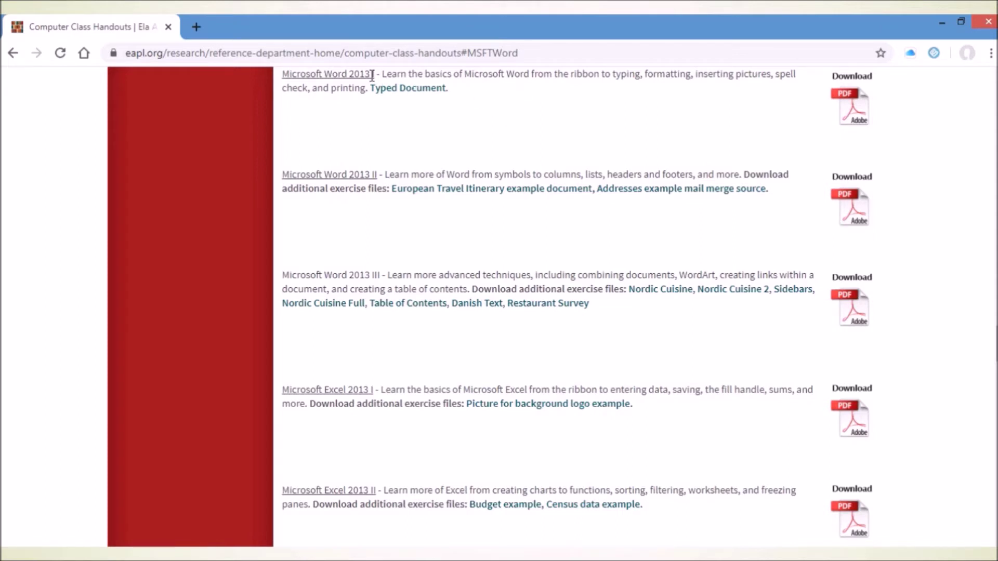
left_click(837, 103)
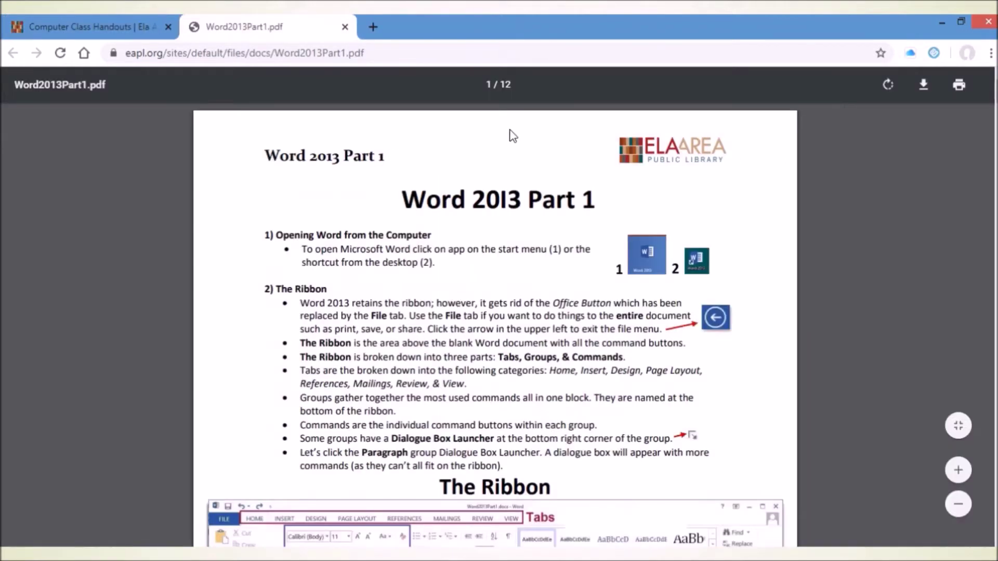
left_click_drag(467, 200, 515, 205)
- Download the Typed Document exercise file for Microsoft Word 2013 I and open it in Word with editing enabled
left_click(81, 33)
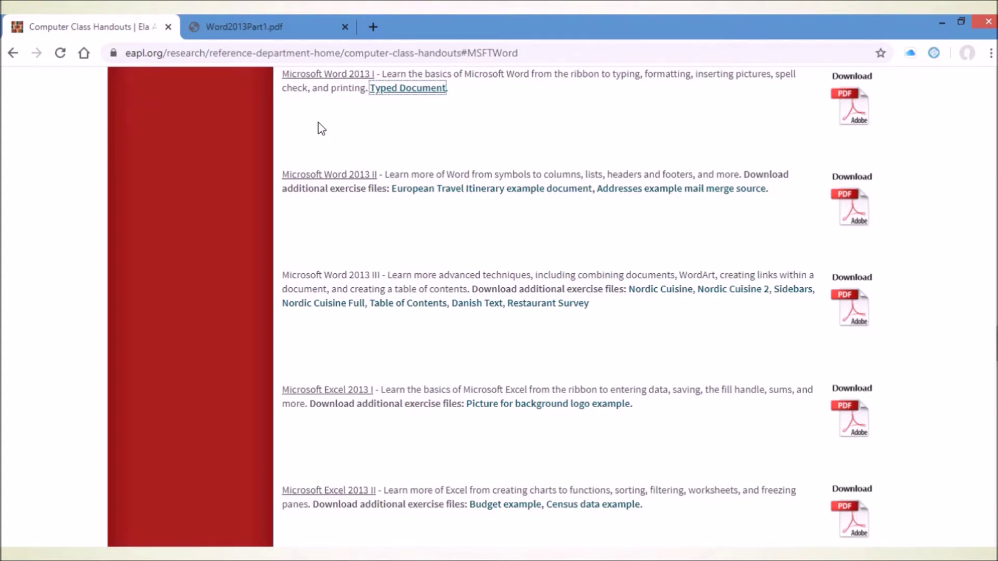
left_click(422, 94)
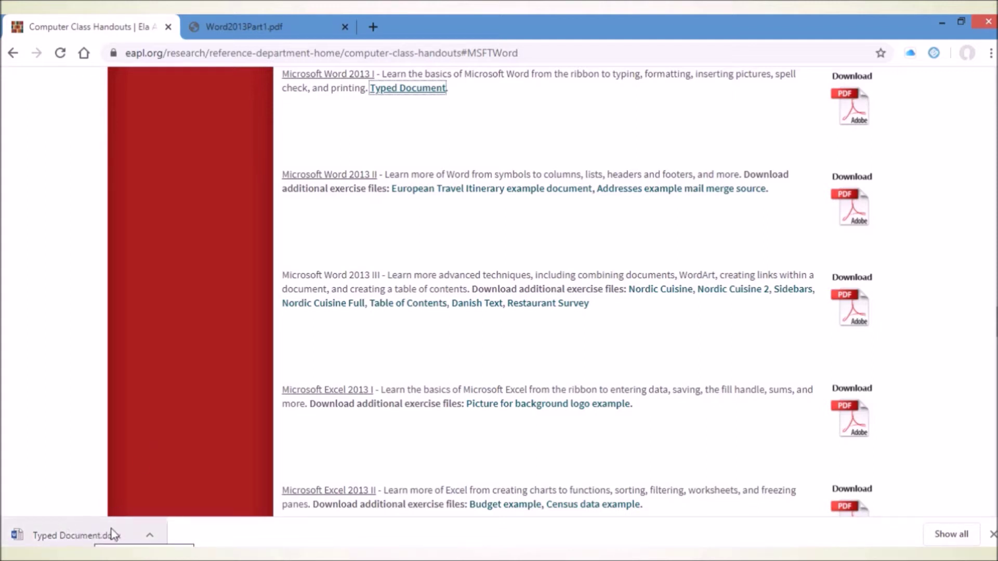
left_click(149, 538)
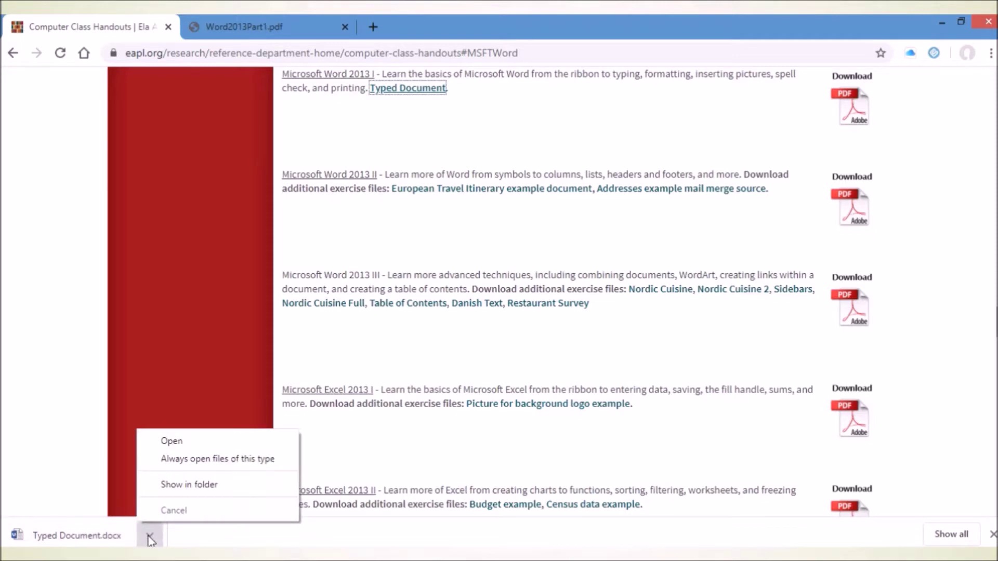
left_click(198, 442)
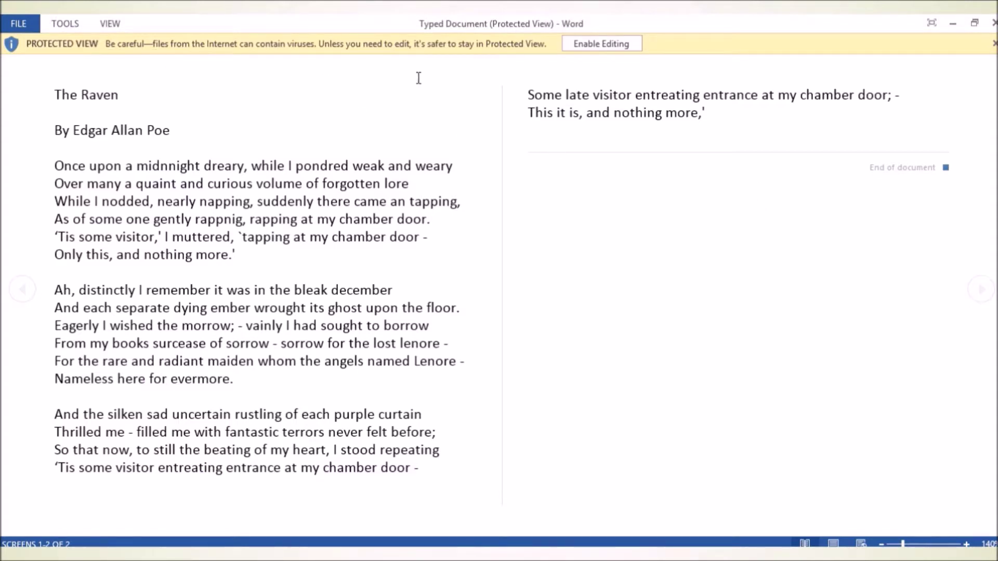
left_click(612, 45)
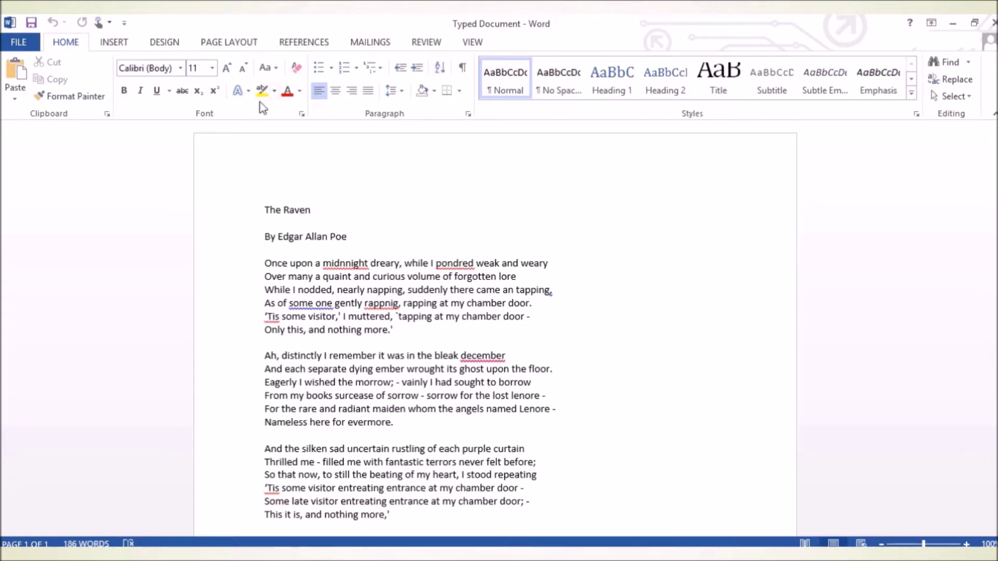
- Create a new blank document
left_click(18, 42)
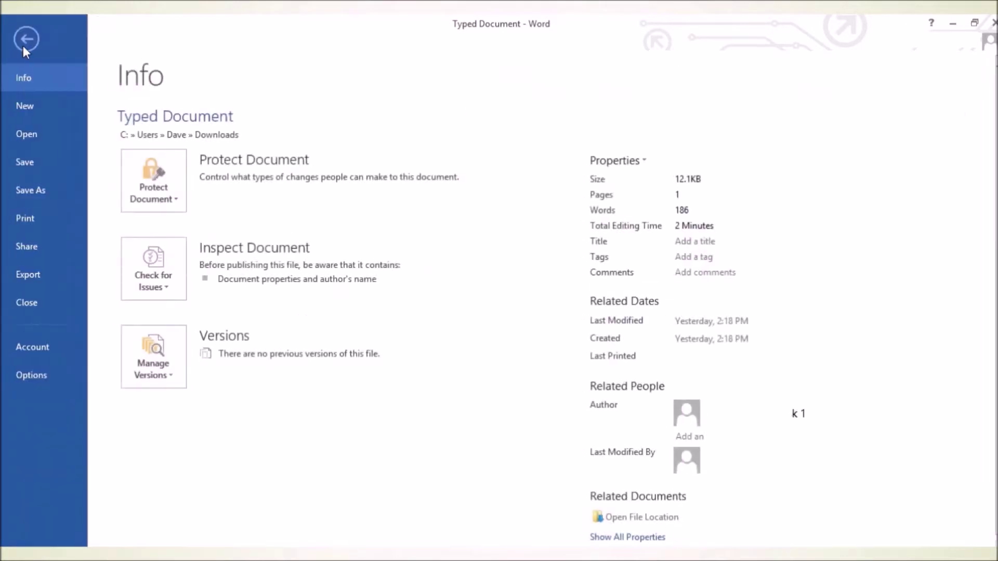
left_click(40, 107)
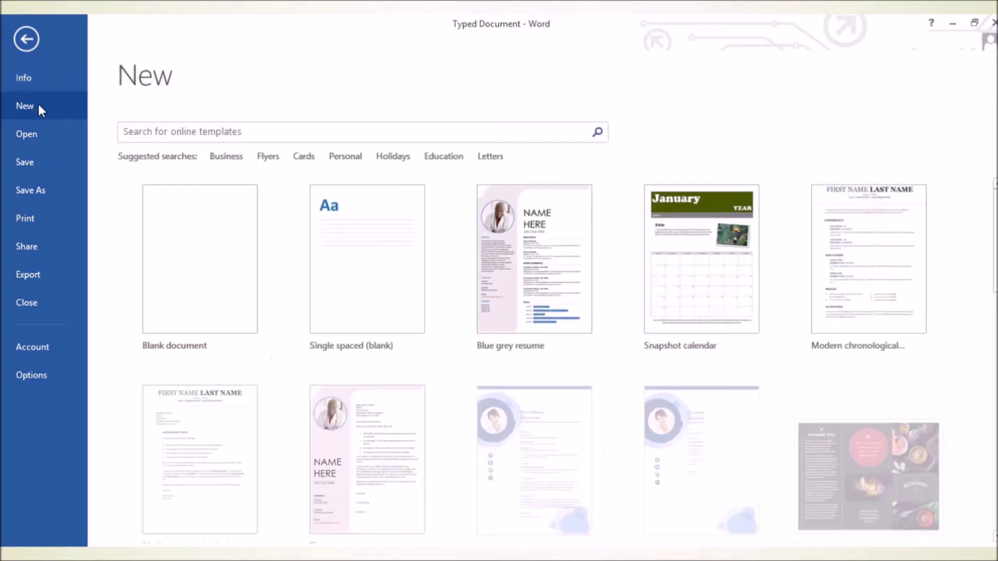
left_click(193, 237)
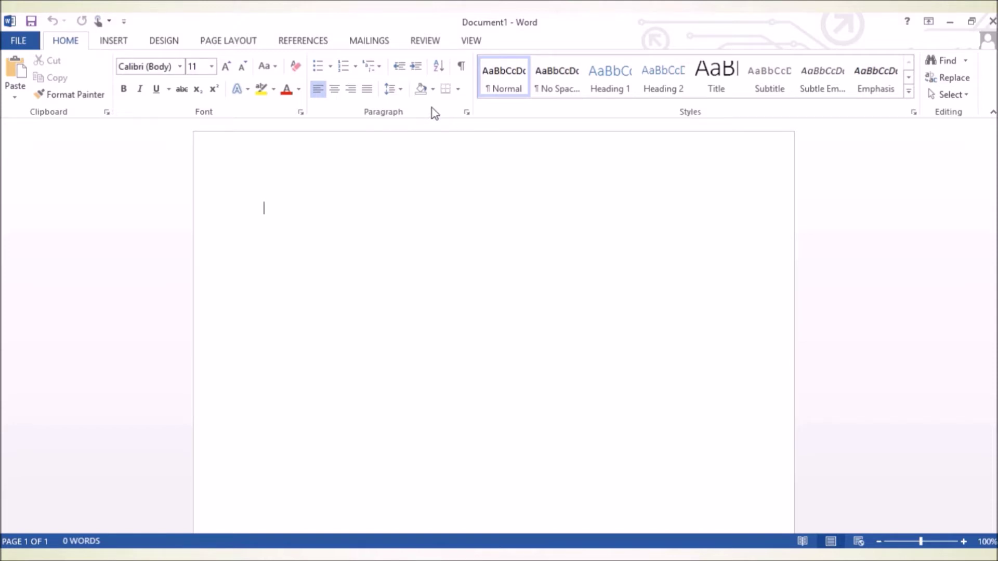
- Examine the full paragraph options for indents, spacing, and line and page breaks
left_click(466, 112)
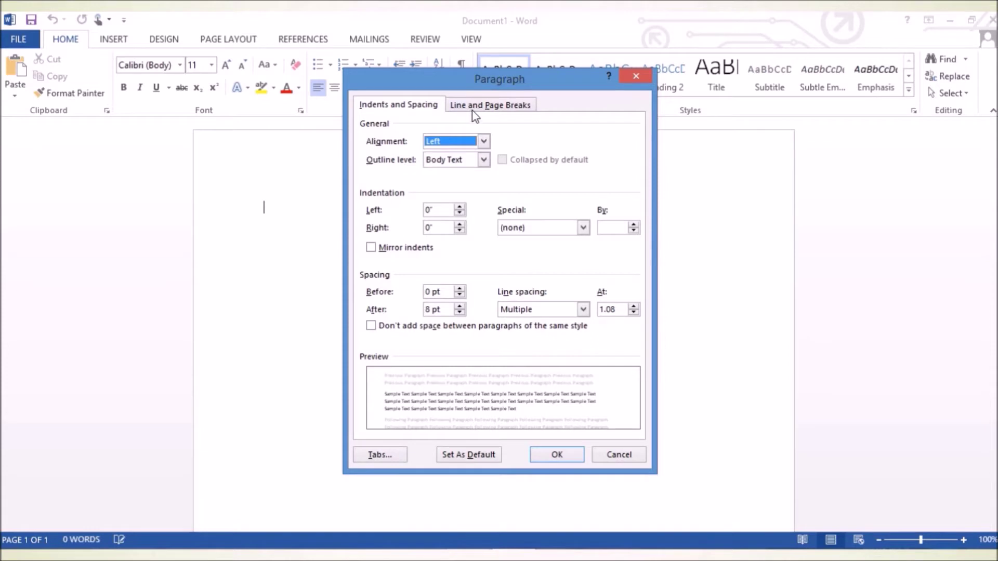
left_click(482, 108)
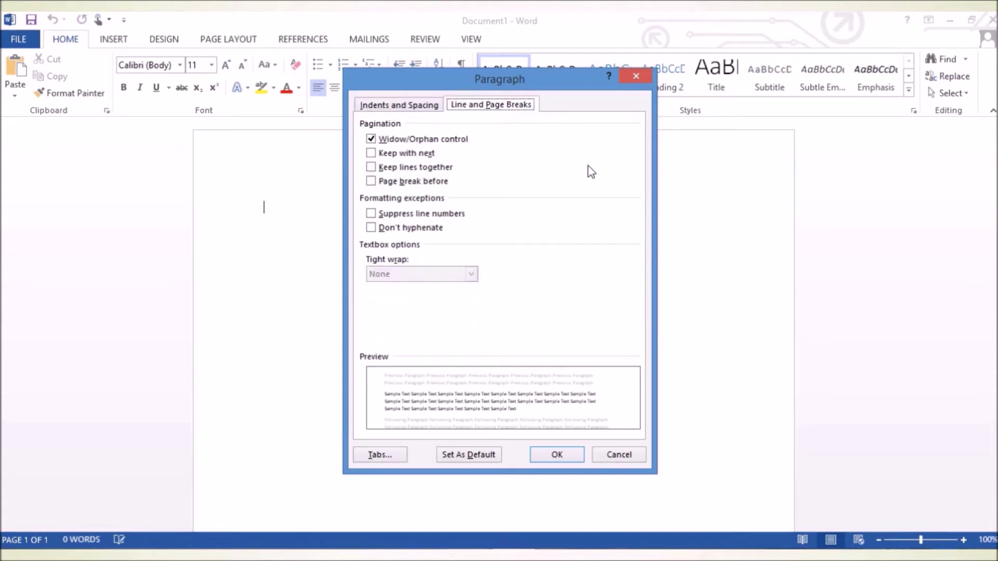
left_click(633, 74)
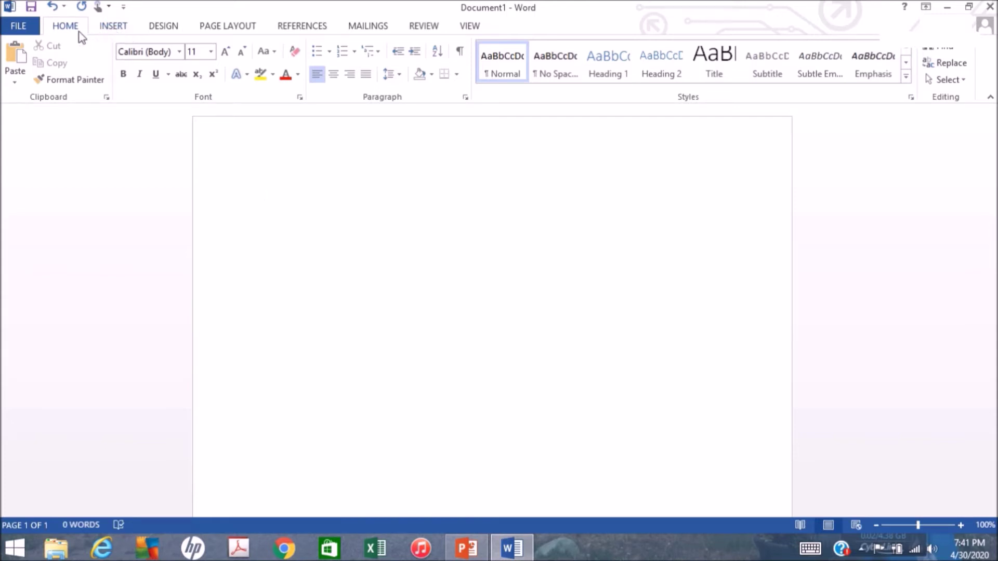
- Examine the Insert, Design, Page Layout, References, Mailings, Review and View commands, and return to the Home commands
left_click(107, 27)
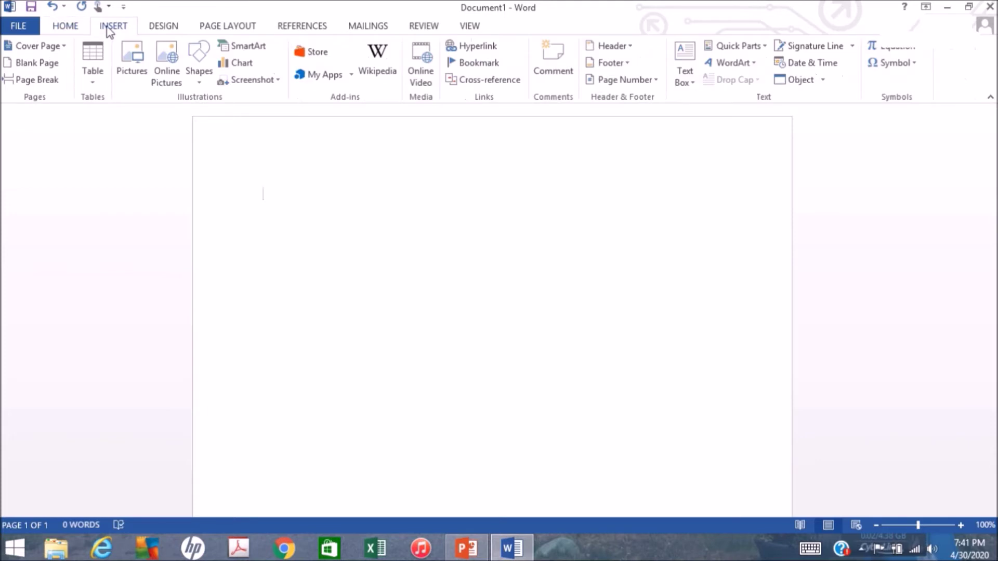
left_click(161, 30)
left_click(218, 31)
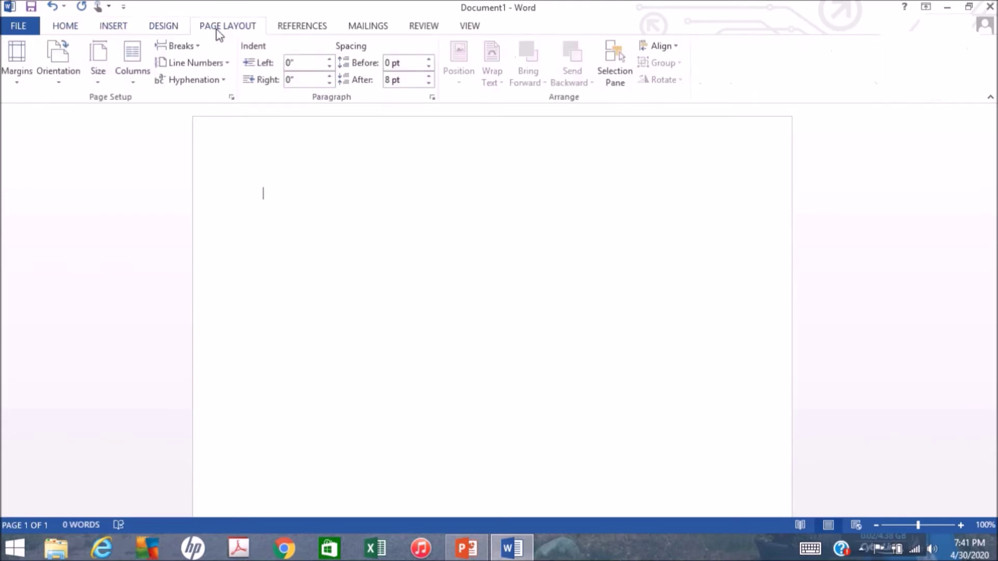
left_click(303, 32)
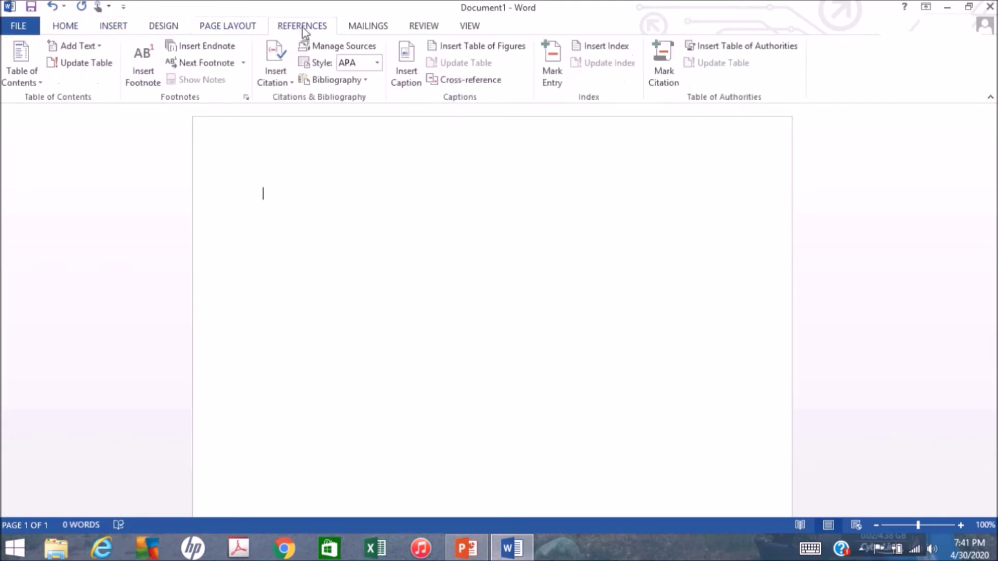
left_click(364, 27)
left_click(422, 29)
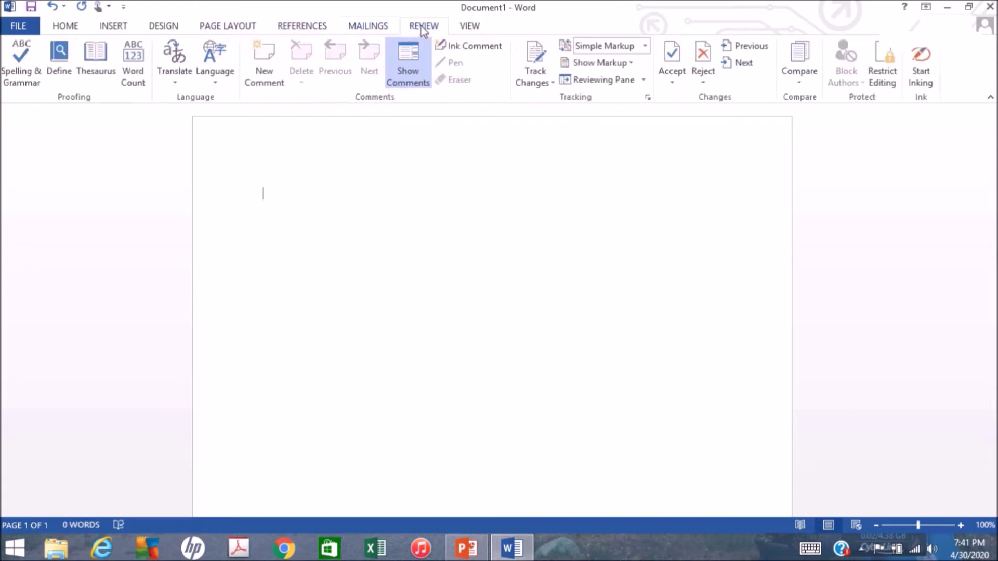
left_click(470, 27)
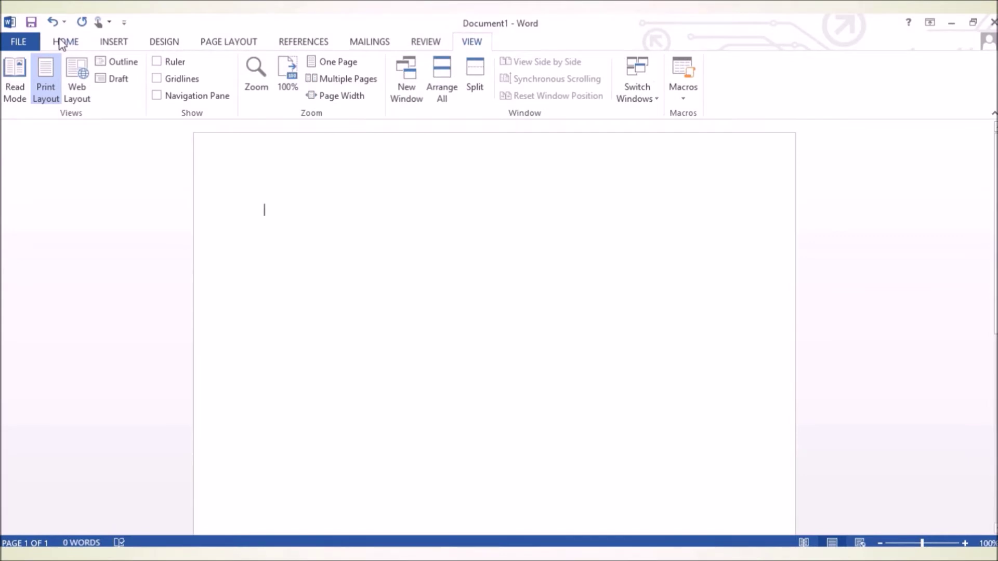
left_click(61, 44)
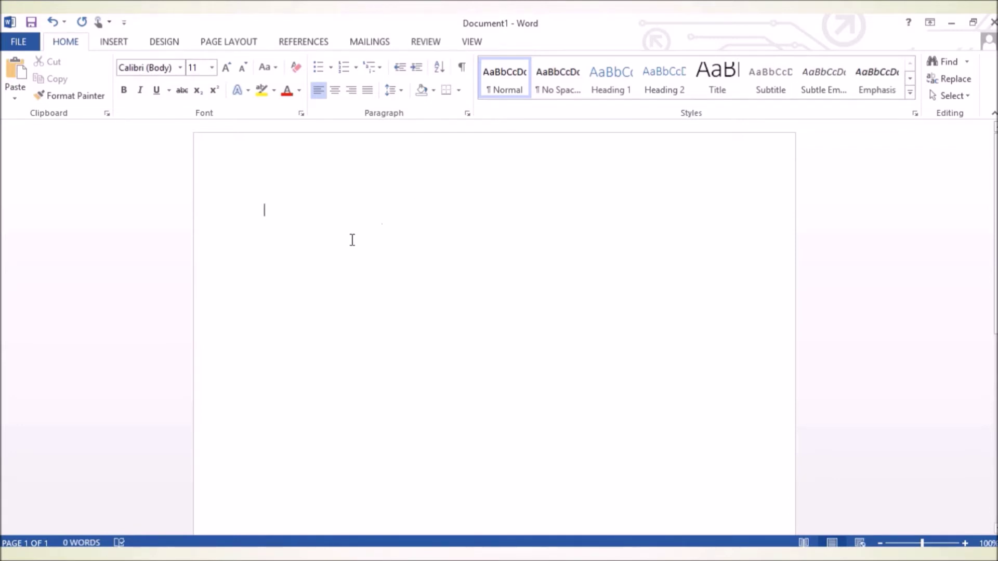
- Enter "First Name" and "Last Name" in the blank document, separated by an empty line, and start a new line
type("First Name")
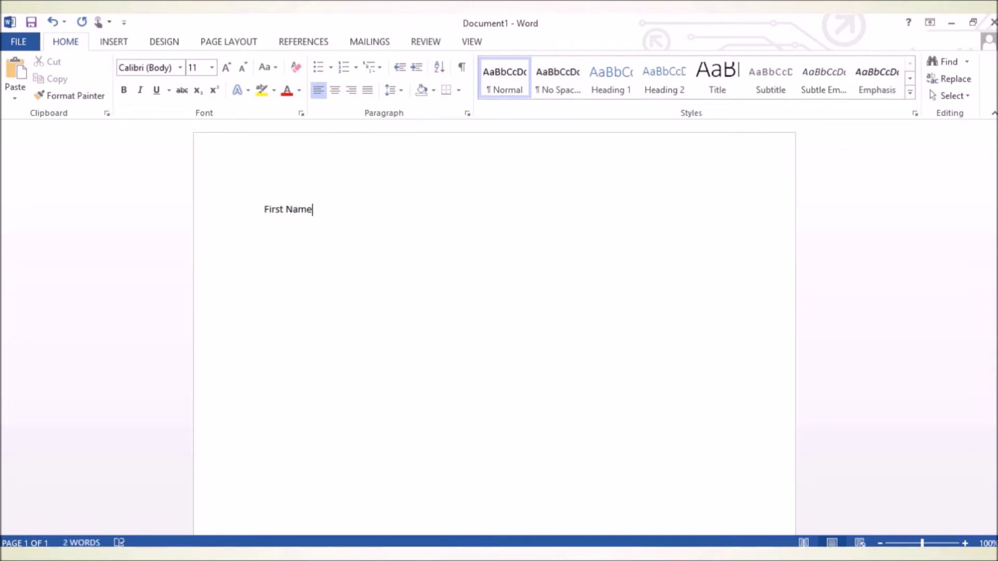
key("Return")
key("Return")
type("Last Name")
key("Return")
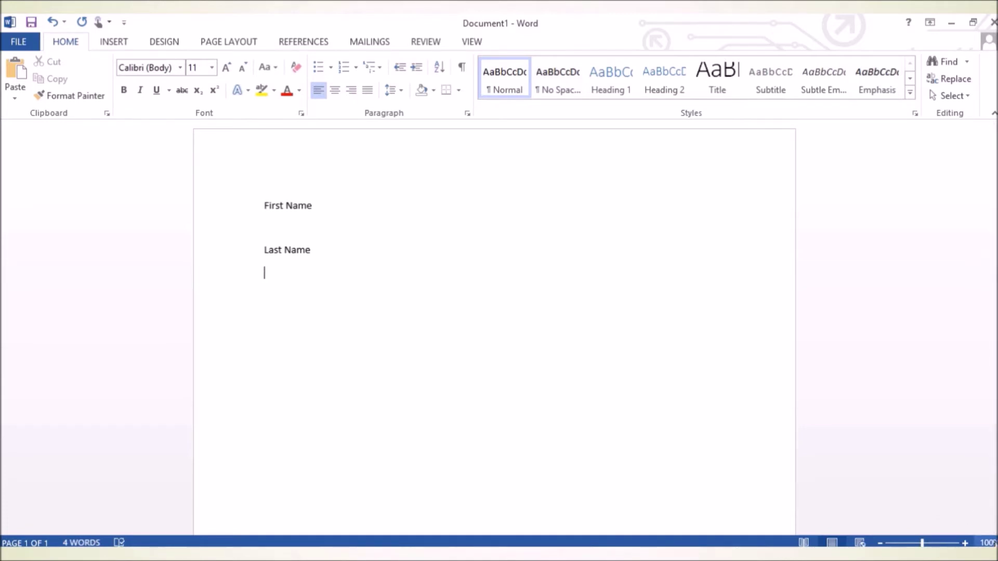
- Try the page zoom at 130% and 80%, and restore it to 100%
left_click(965, 543)
left_click(965, 544)
left_click(965, 543)
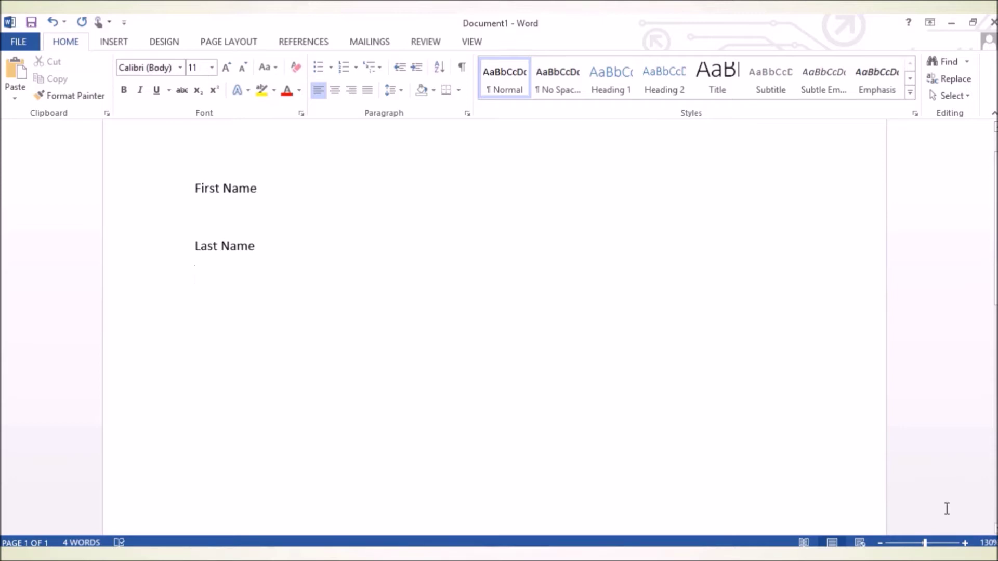
left_click(880, 543)
left_click(880, 543)
left_click(881, 543)
left_click(880, 544)
left_click(880, 543)
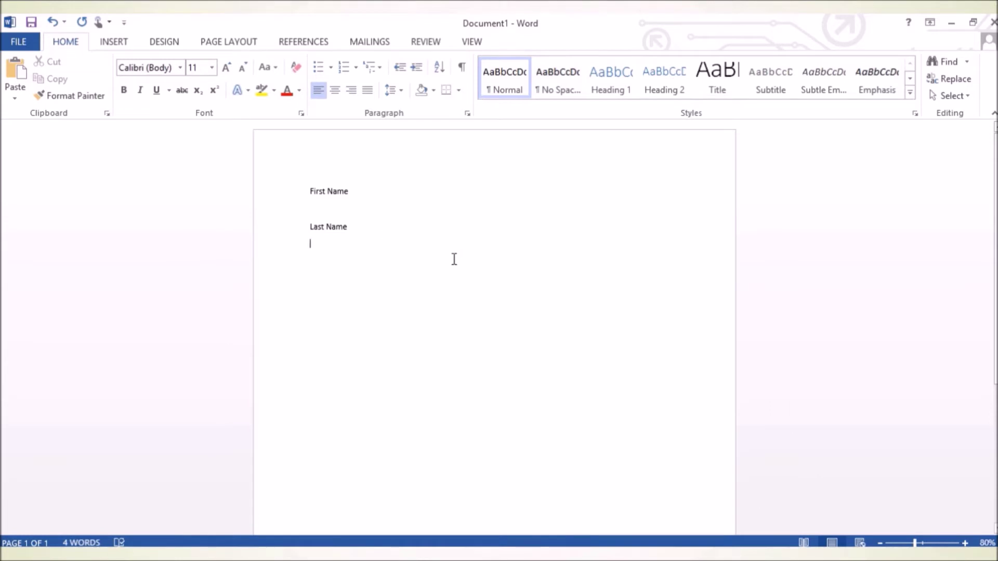
left_click(965, 543)
left_click(965, 543)
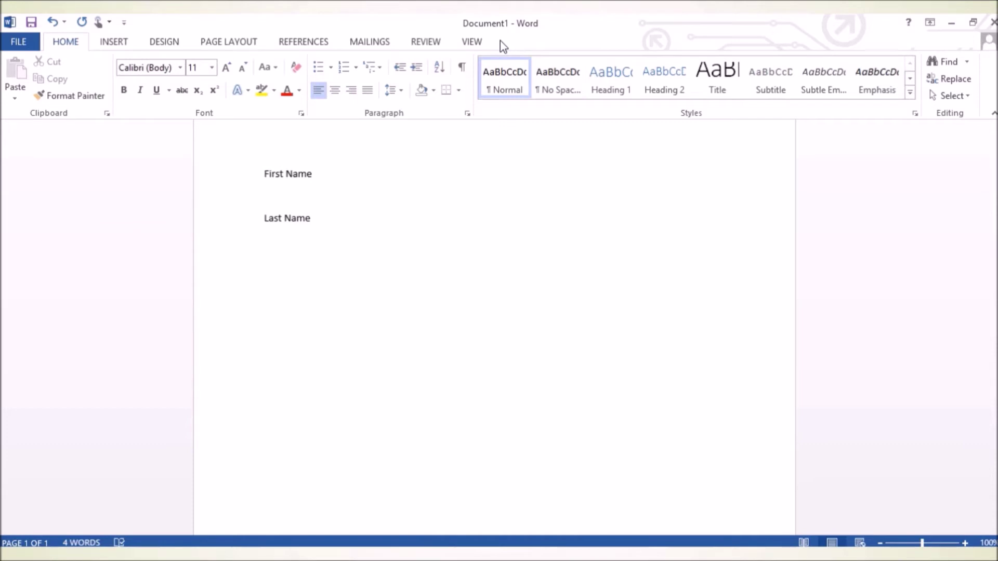
- Save the new document in the Documents folder on the computer under the name "My Document"
left_click(20, 41)
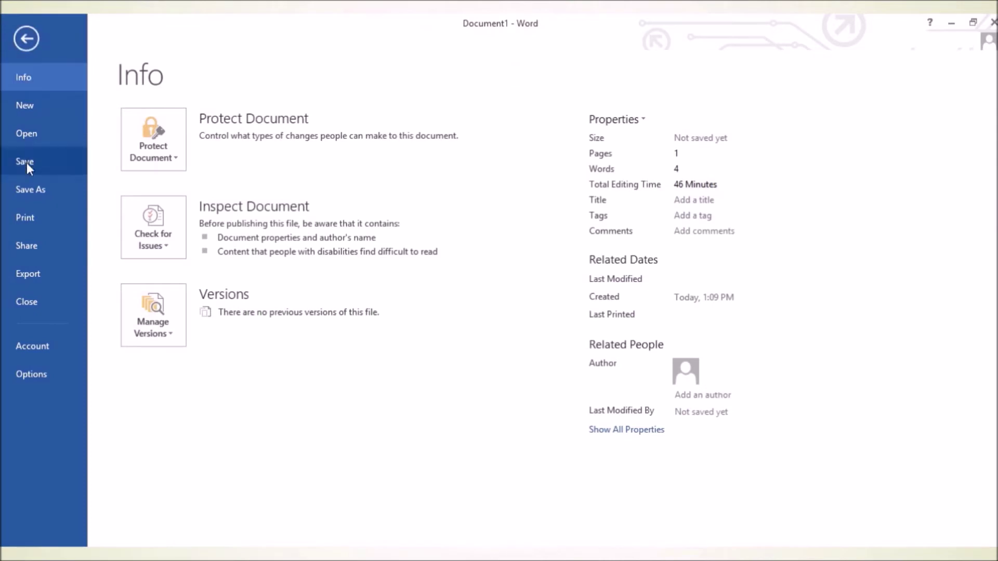
left_click(30, 190)
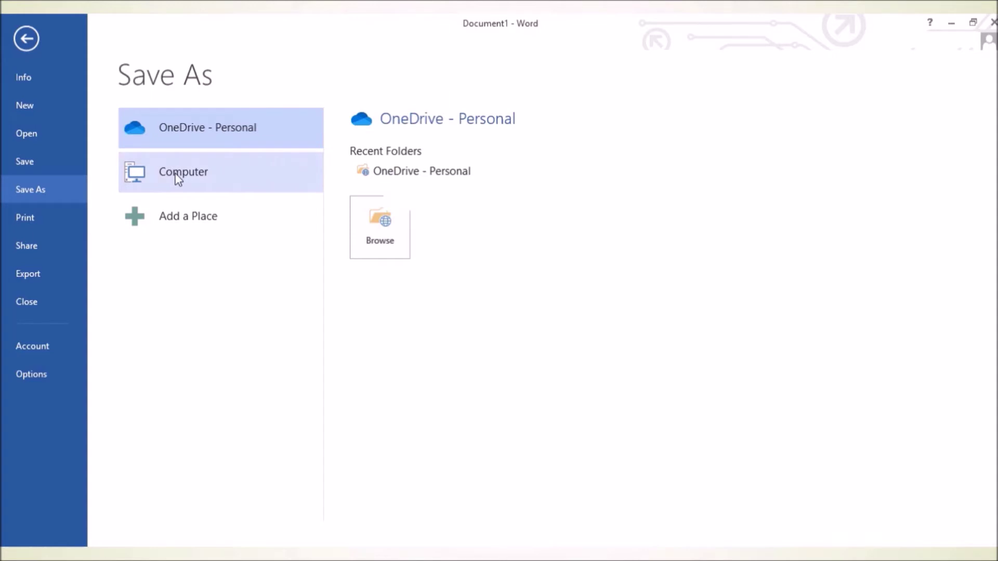
left_click(237, 179)
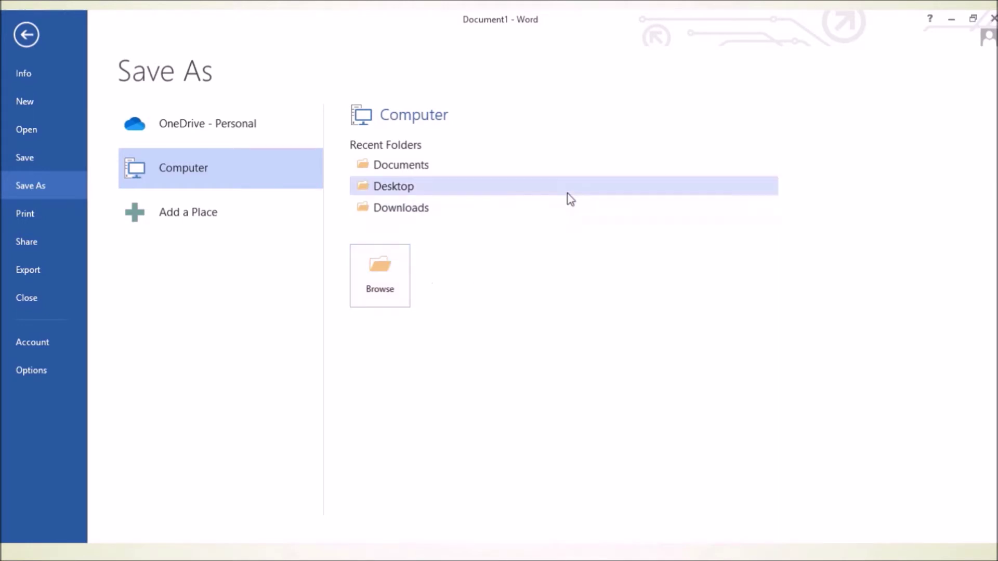
left_click(422, 166)
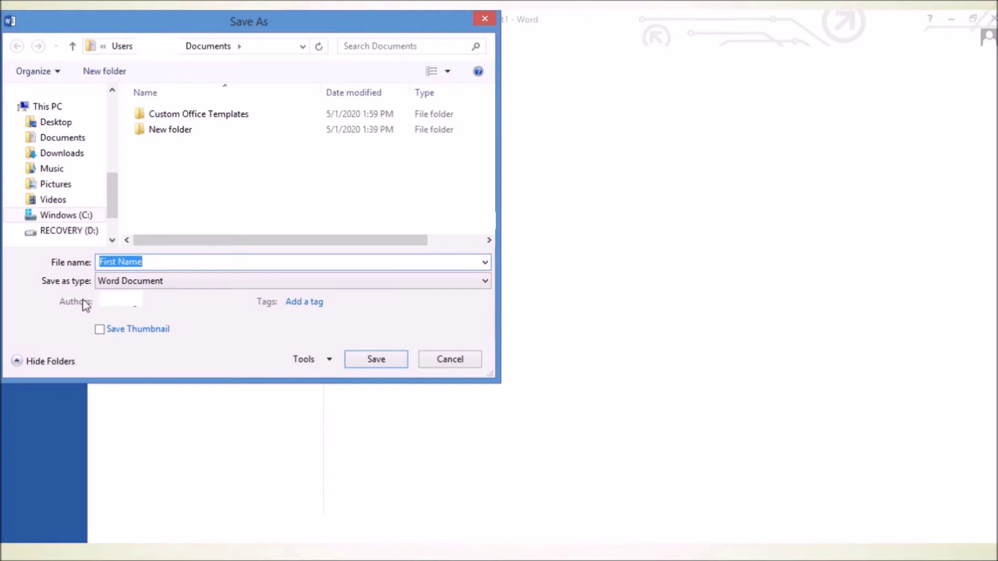
type("My Document")
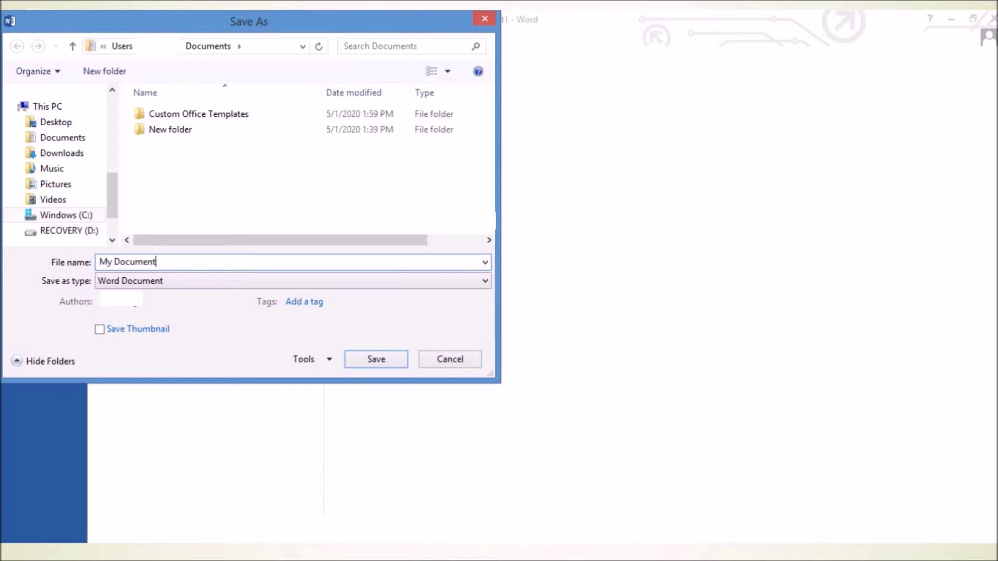
left_click(394, 360)
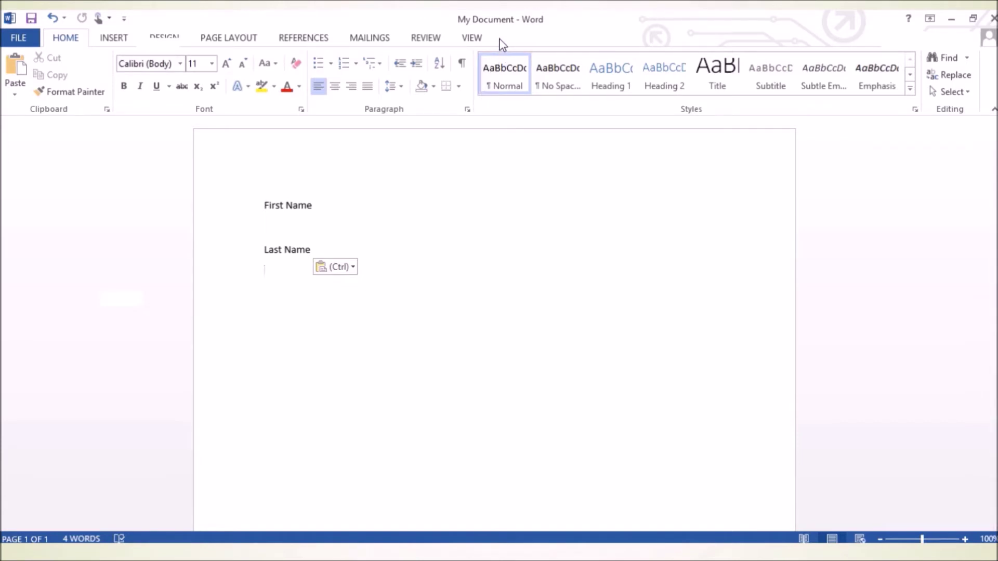
key("ctrl+z")
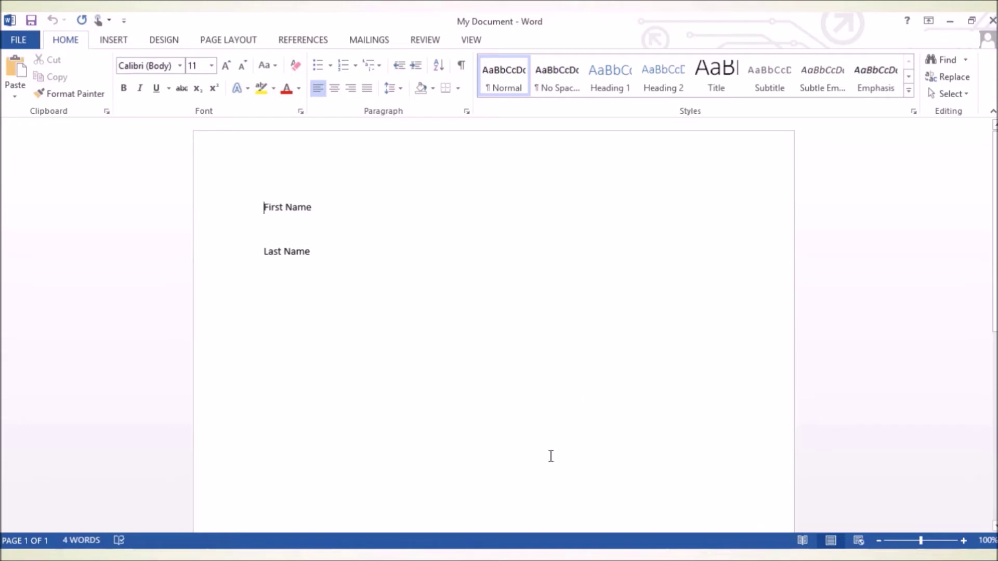
- Switch to the Typed Document file and correct the misspelled words in the poem's first line to "midnight" and "pondered"
mouse_move(513, 555)
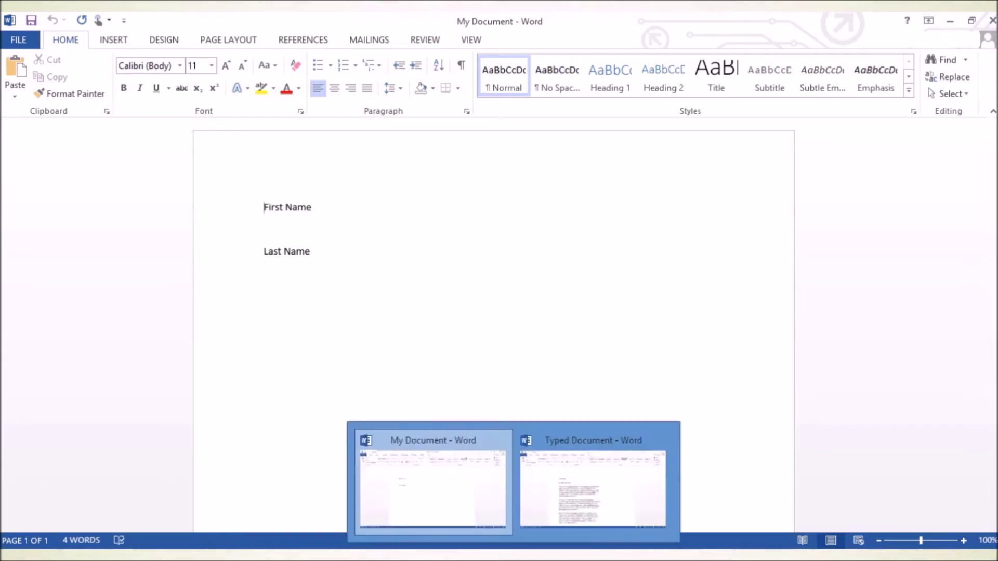
left_click(627, 448)
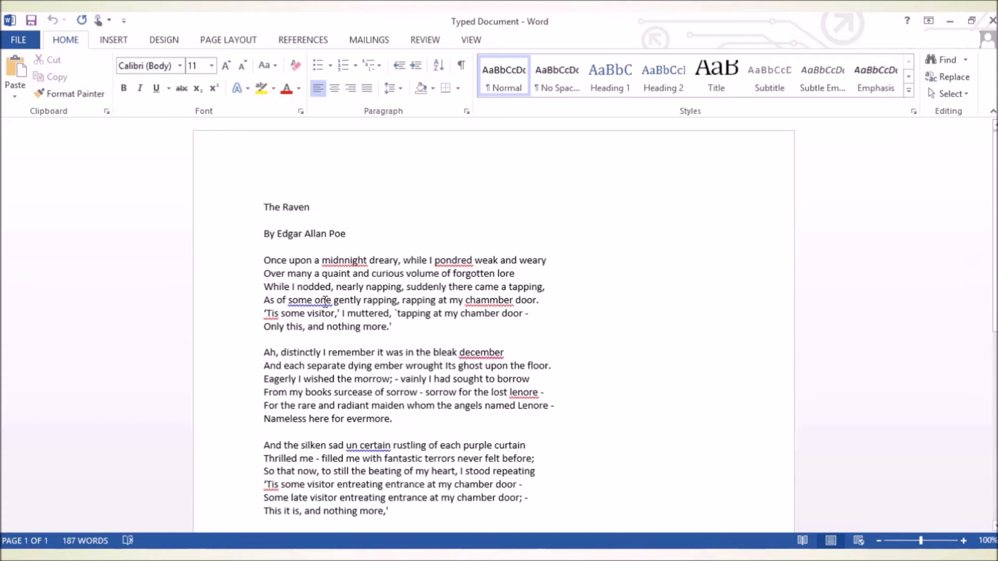
key("ctrl+z")
right_click(341, 264)
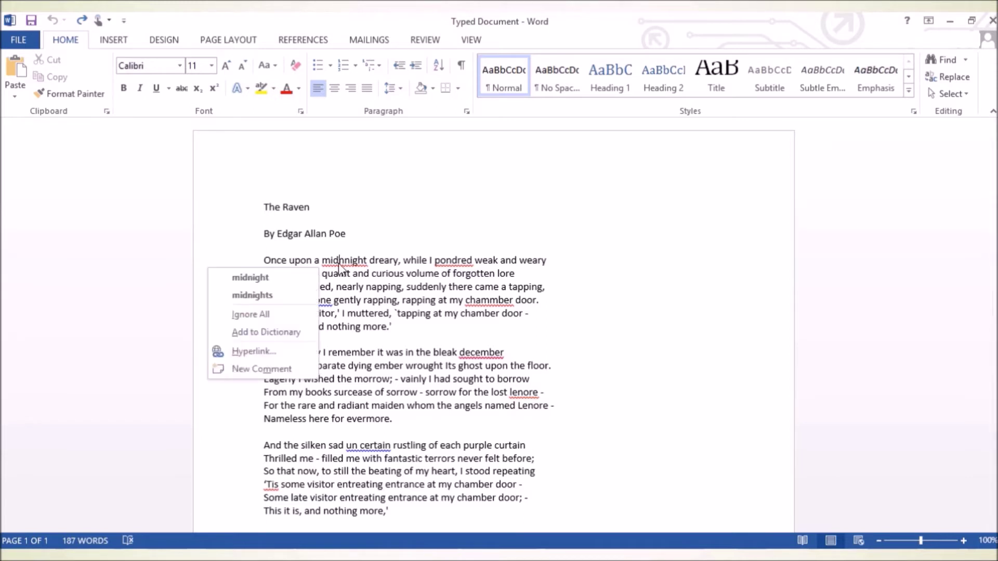
left_click(281, 285)
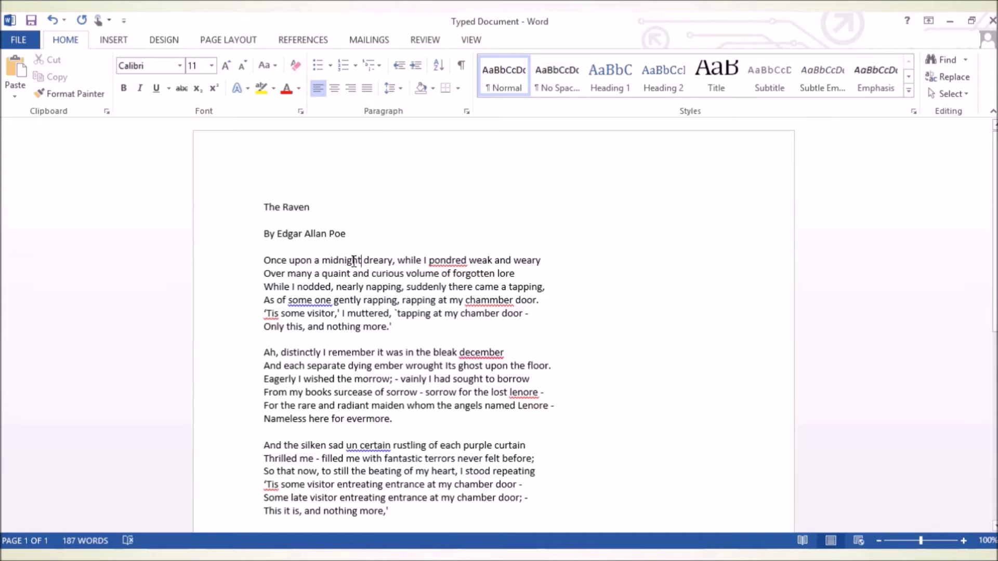
right_click(441, 262)
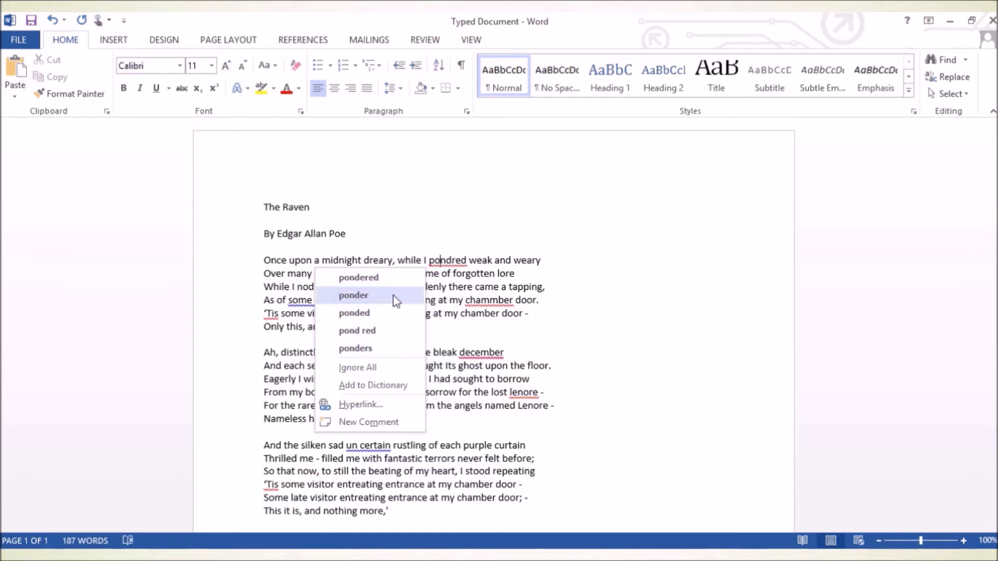
left_click(378, 280)
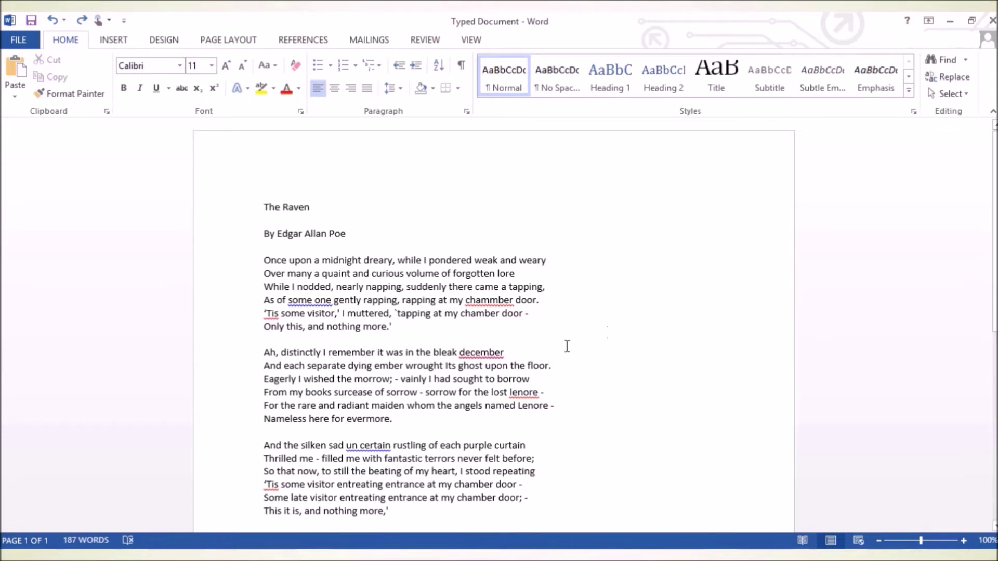
- Run the spelling and grammar check, changing "some one" to "someone" and "chammber" to "chamber"
left_click(433, 45)
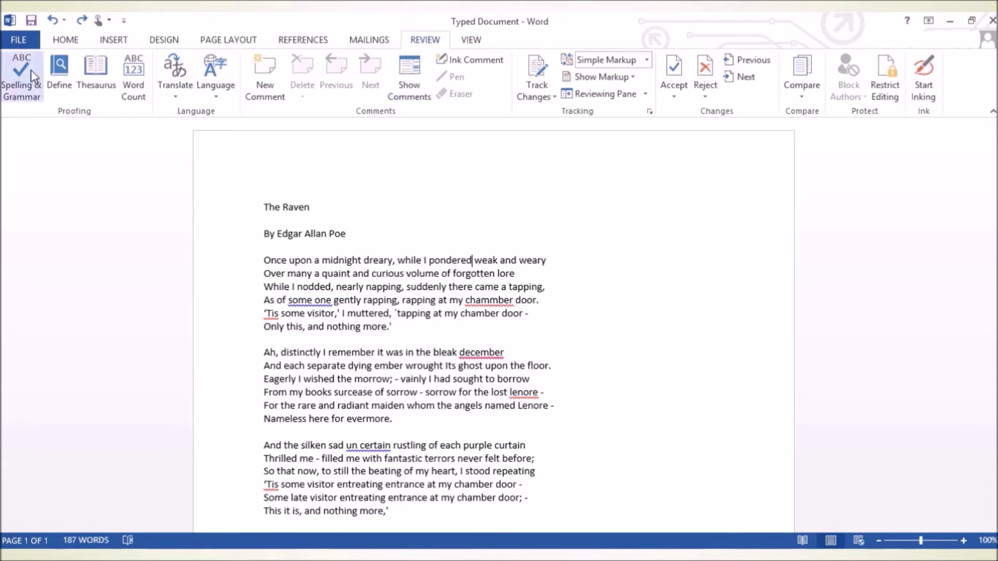
left_click(29, 83)
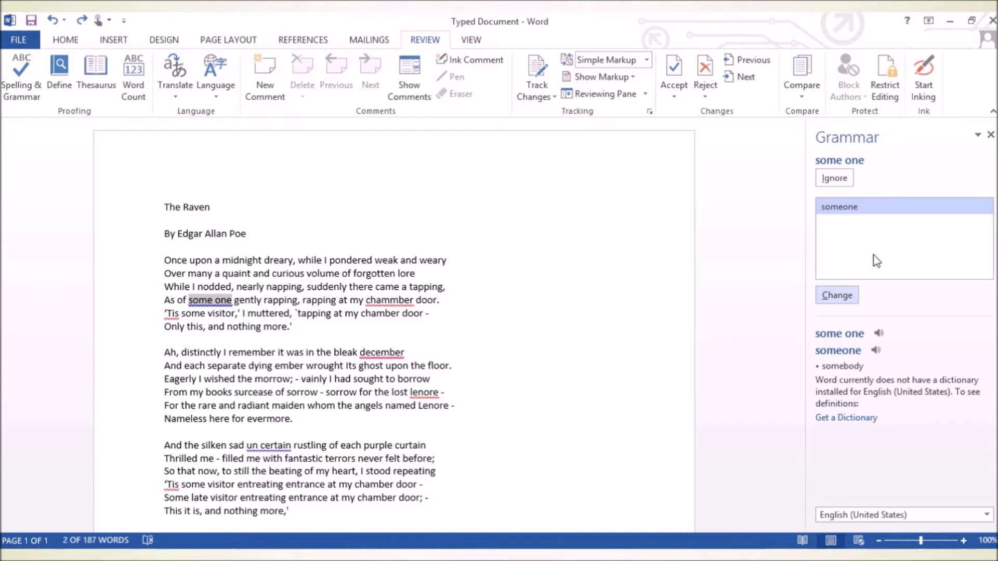
left_click(836, 295)
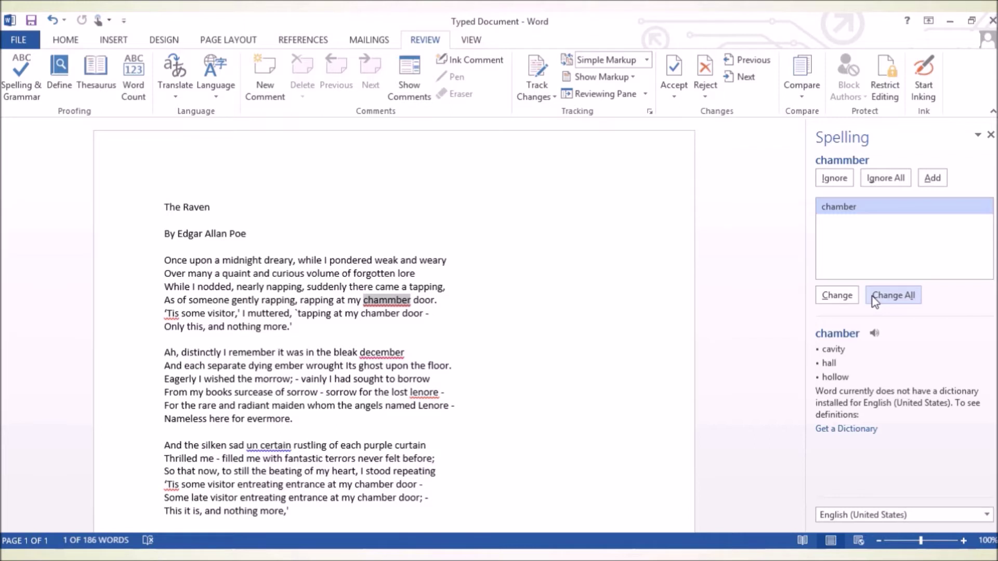
left_click(834, 295)
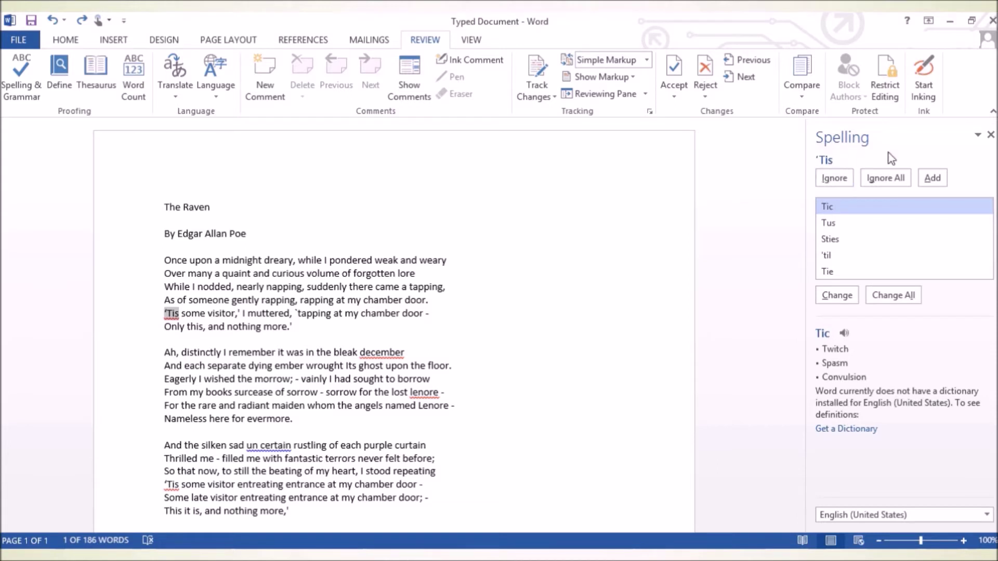
- Ignore all occurrences of "'Tis", and accept the suggested capitalization changes "December", "and" and "its" in the second stanza
left_click(890, 180)
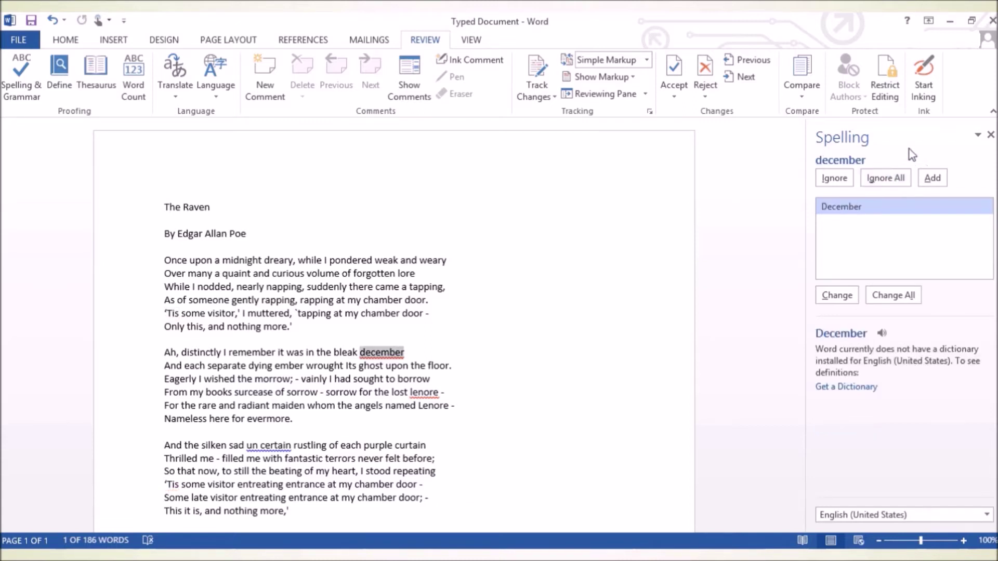
left_click(829, 296)
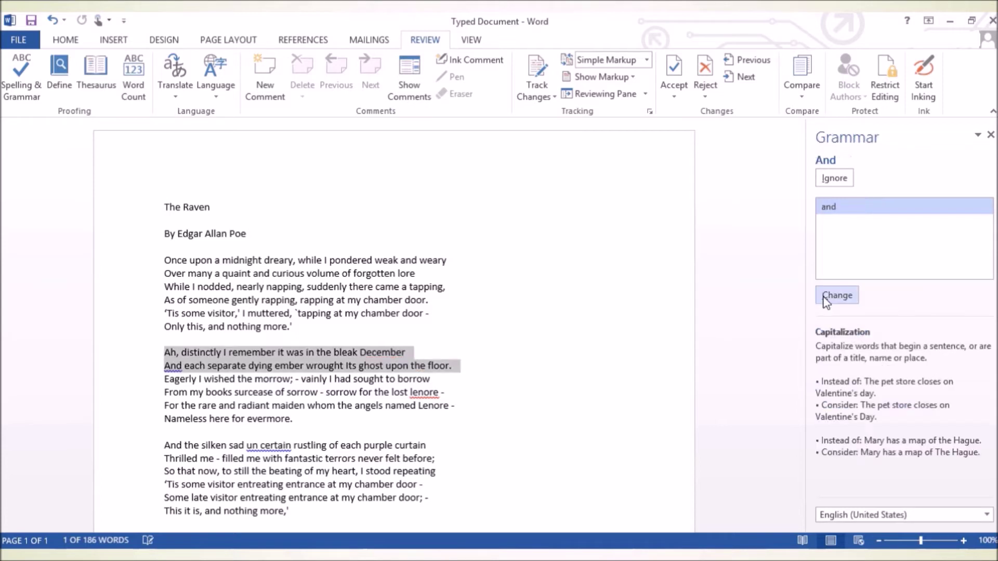
left_click(843, 298)
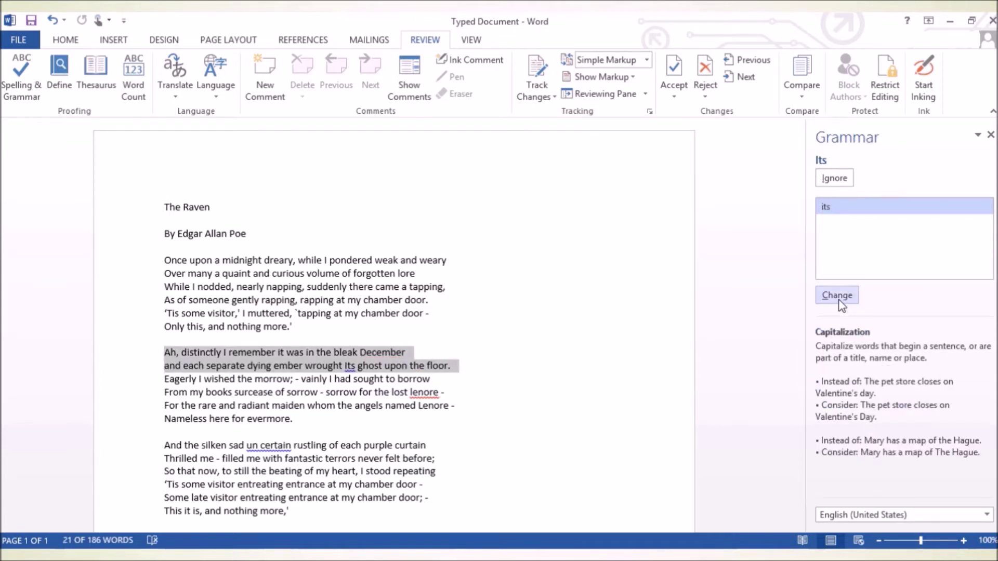
left_click(840, 303)
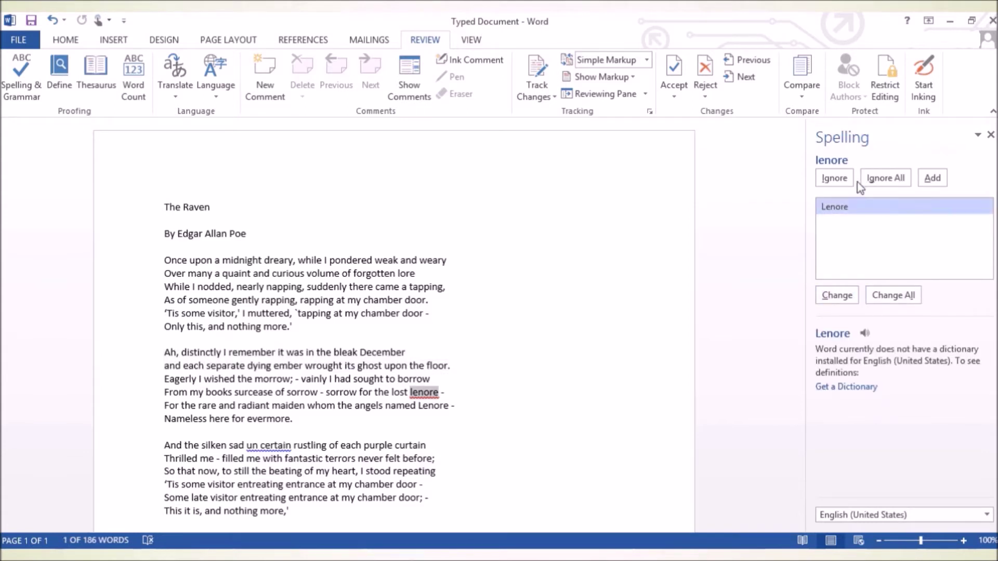
- Add "lenore" to the dictionary, change "un certain" to "uncertain", and finish the spelling and grammar check
left_click(933, 177)
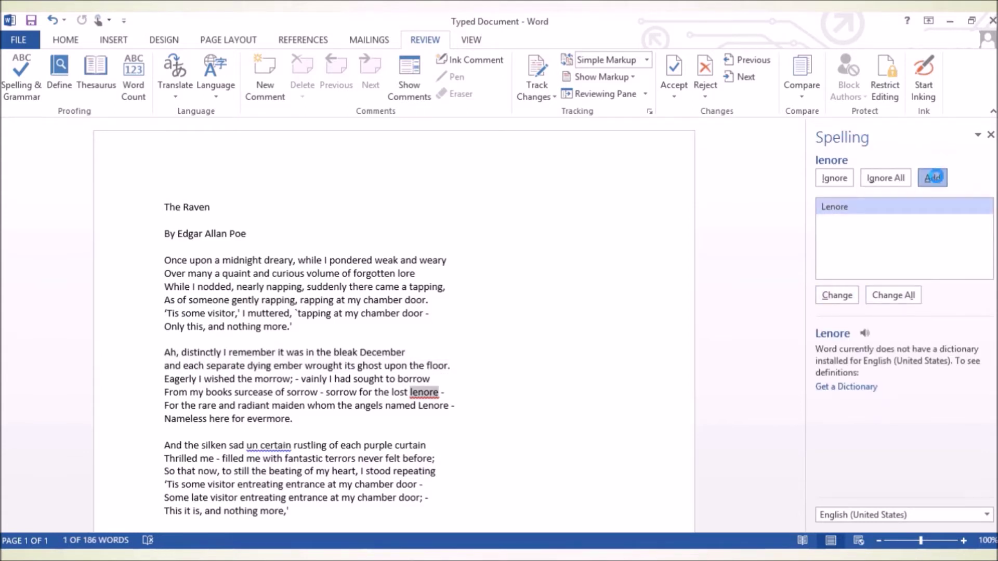
left_click(848, 297)
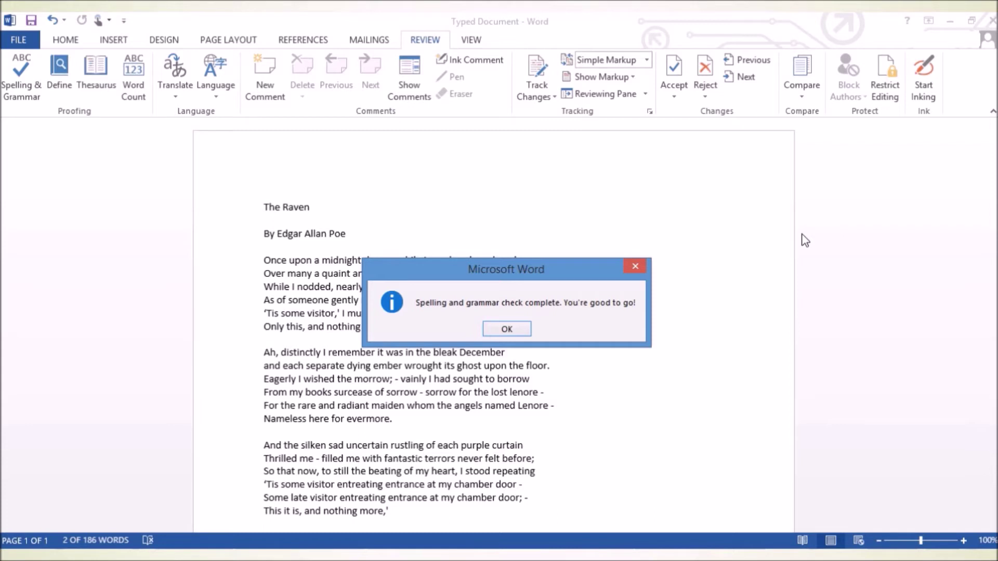
left_click(507, 329)
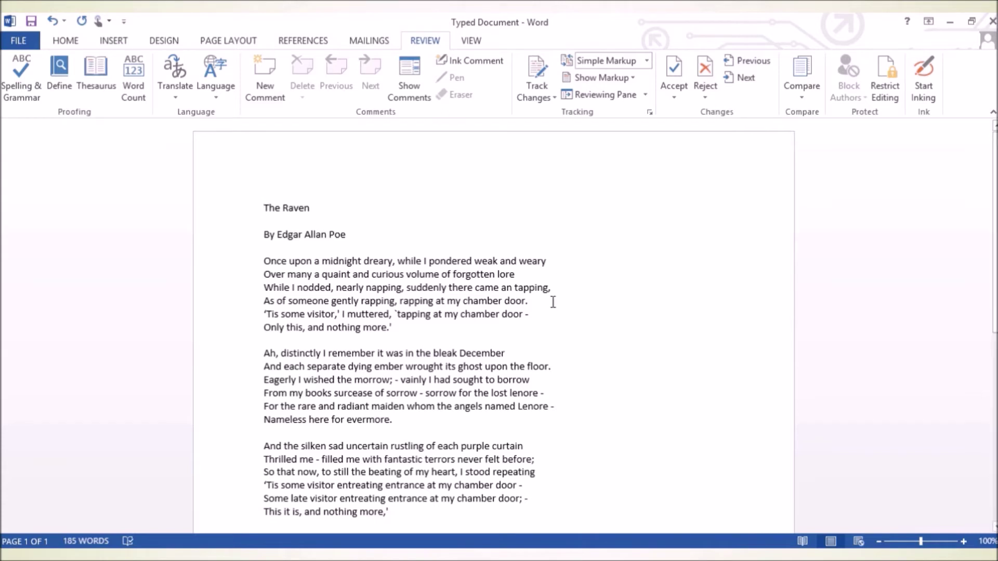
- Copy the title "The Raven" and paste it below the last stanza of the poem
left_click(73, 45)
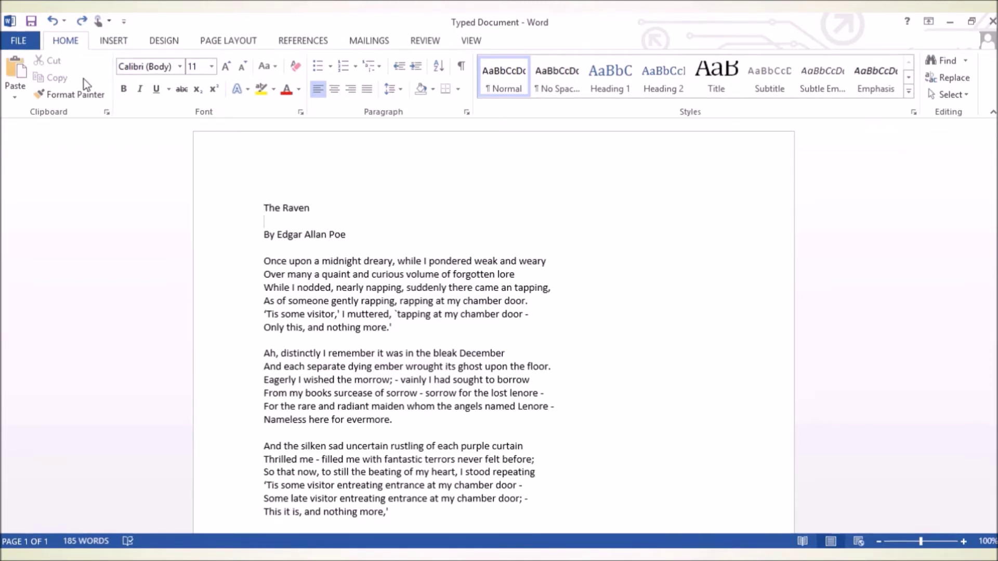
left_click_drag(263, 205, 308, 203)
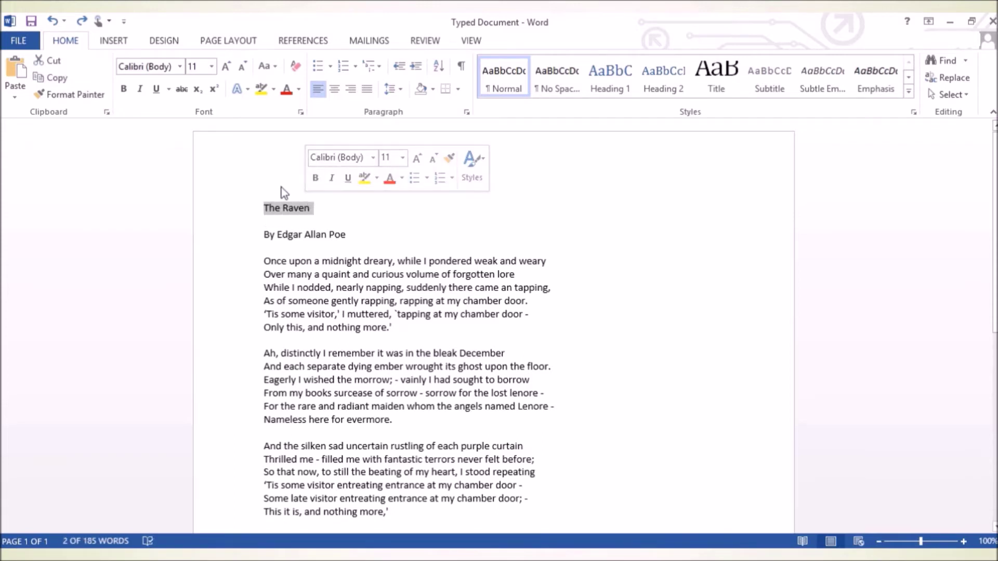
left_click(66, 79)
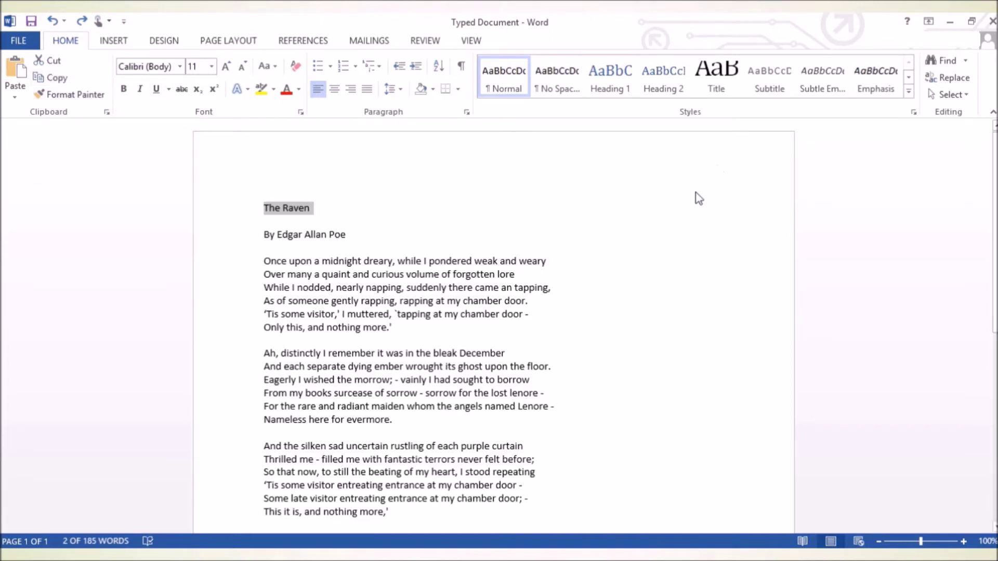
scroll(694, 195, "down", 3)
left_click(342, 430)
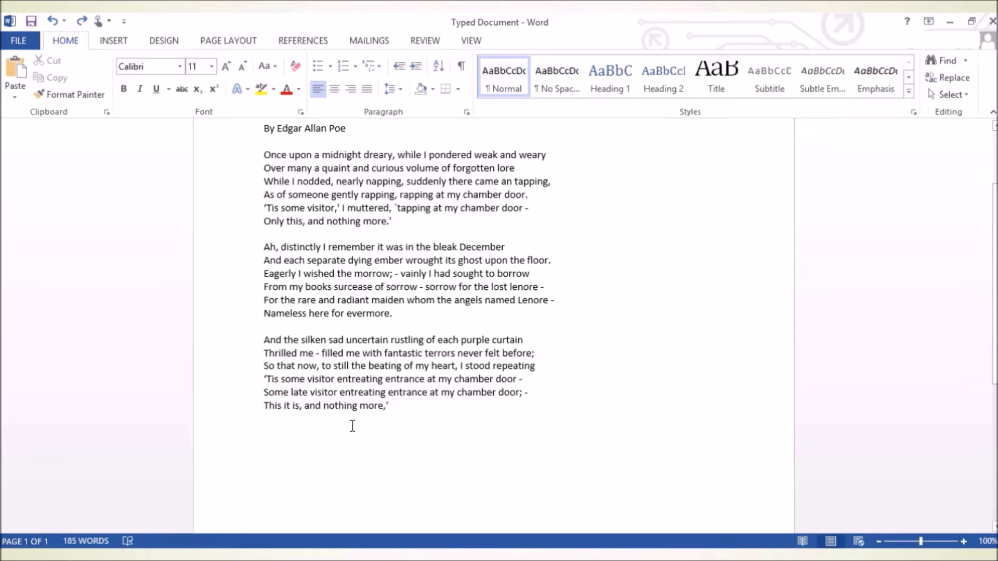
left_click(16, 72)
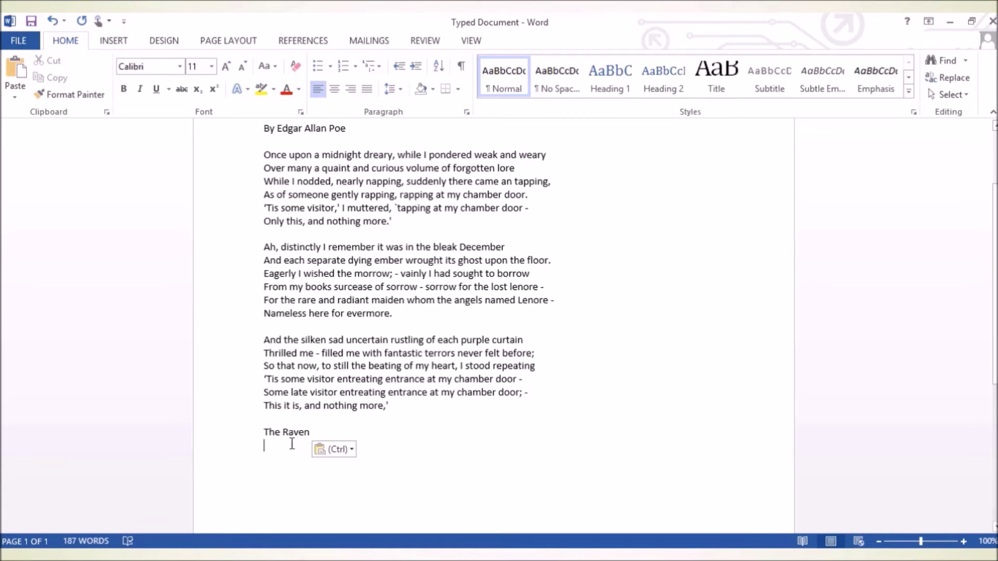
- Copy the poem's whole first stanza and paste it beneath the title copy at the end of the document
scroll(711, 338, "up", 5)
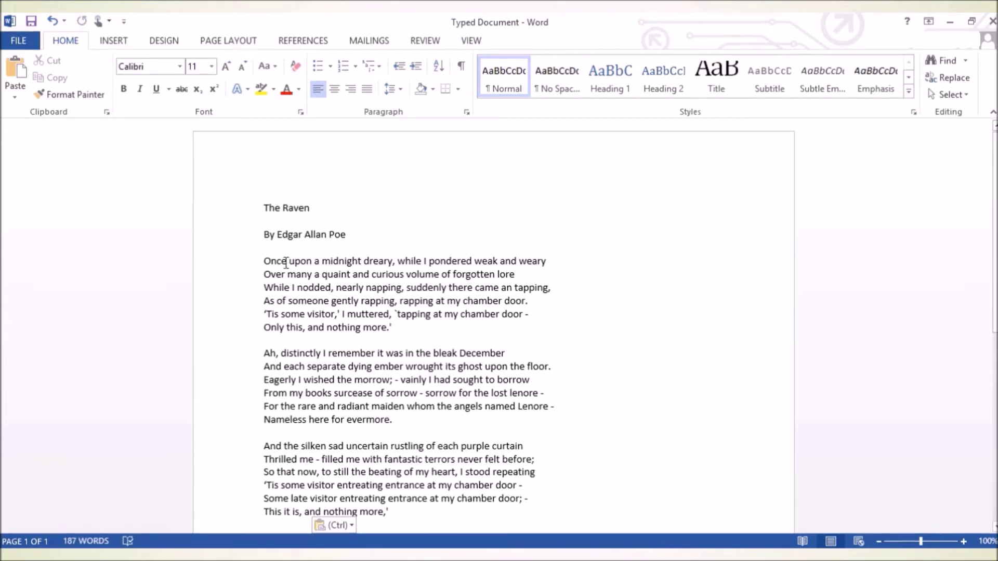
left_click_drag(262, 261, 395, 326)
key("ctrl+c")
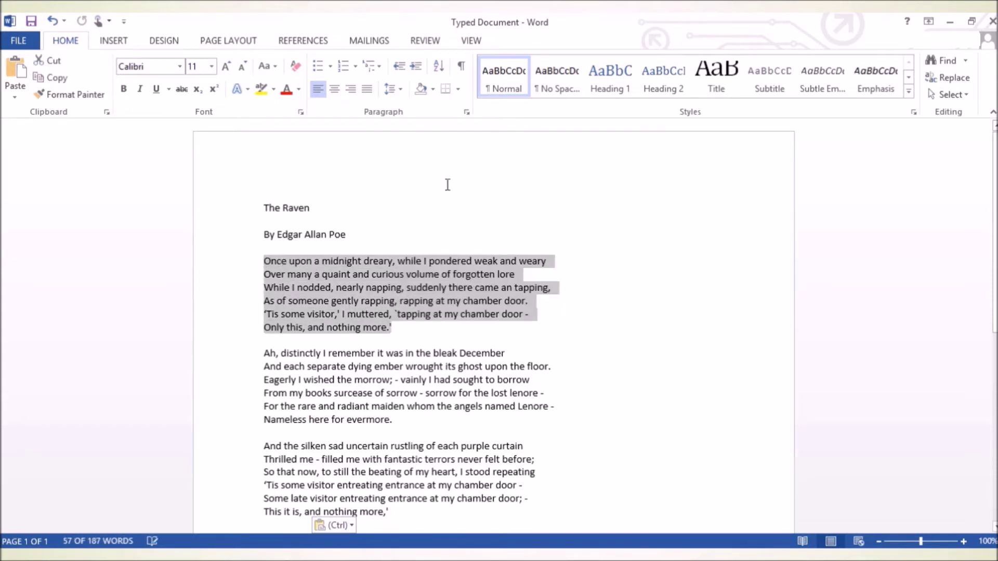
left_click(64, 82)
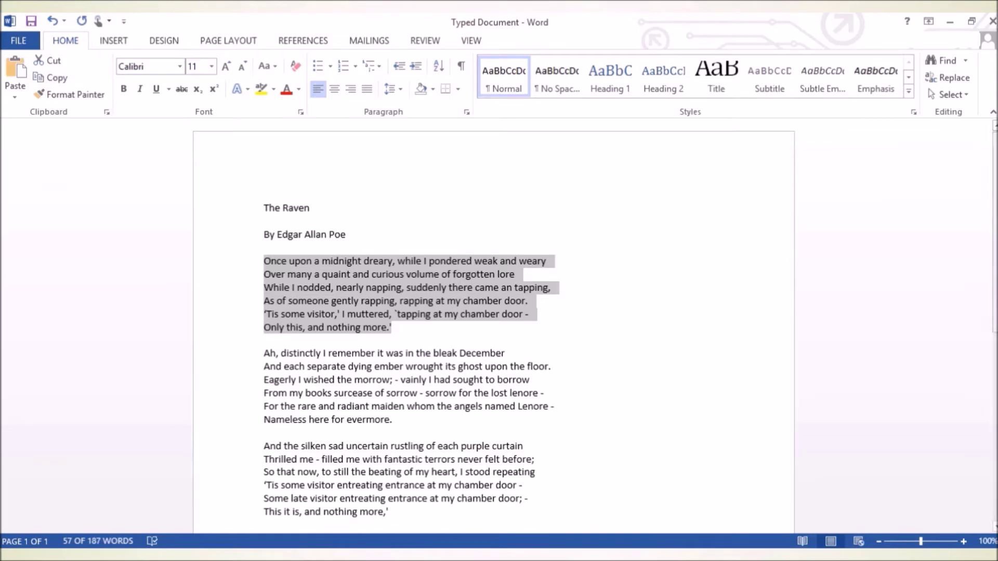
scroll(593, 234, "down", 5)
scroll(605, 233, "down", 4)
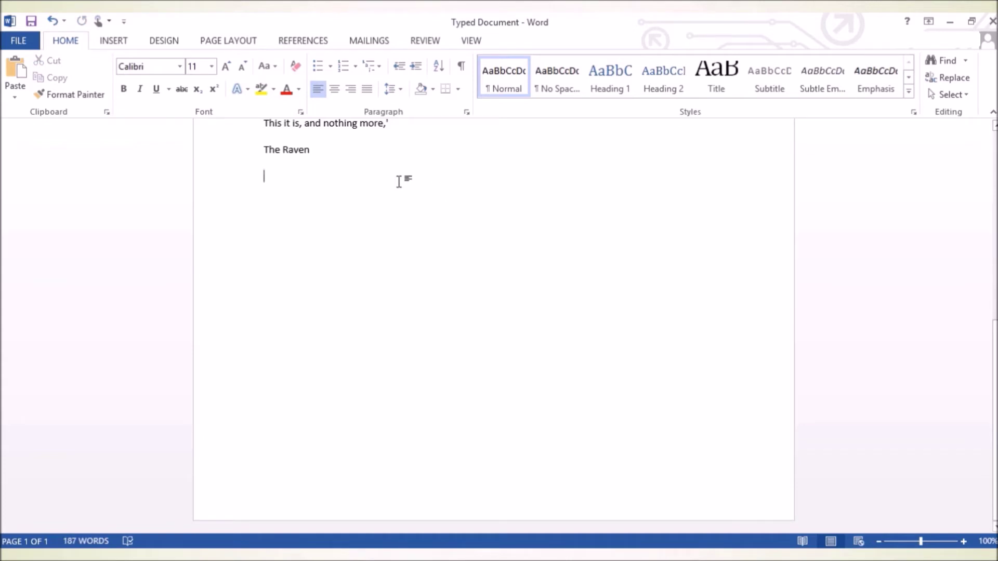
left_click(13, 70)
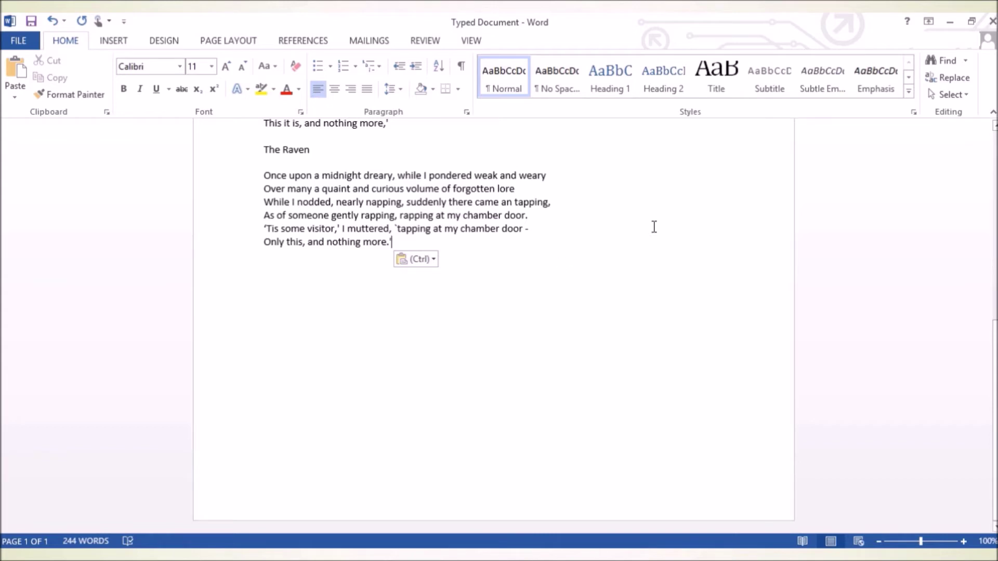
left_click_drag(995, 416, 995, 406)
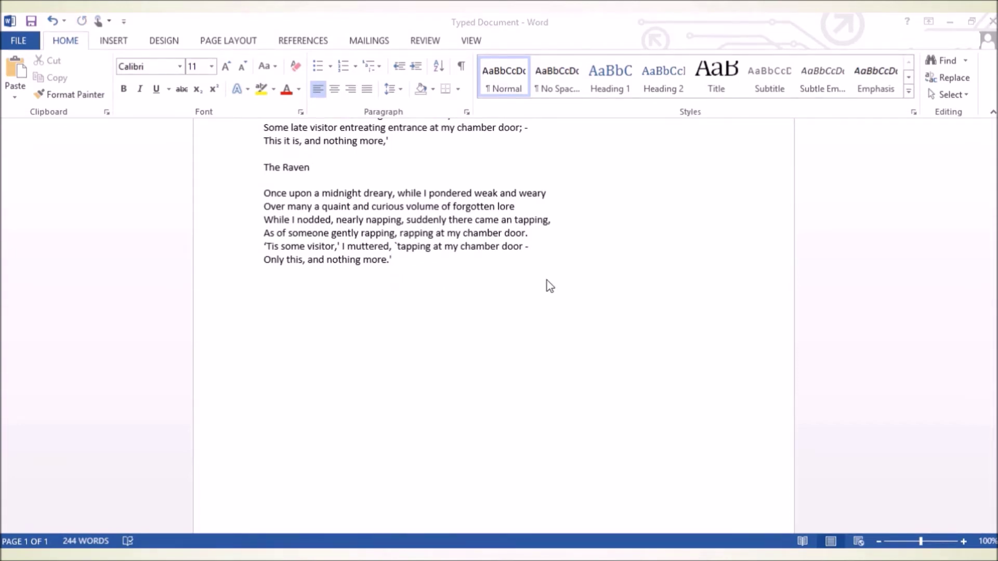
- Copy the "First Name" line from My Document and paste it on a new line at the end of Typed Document
mouse_move(514, 556)
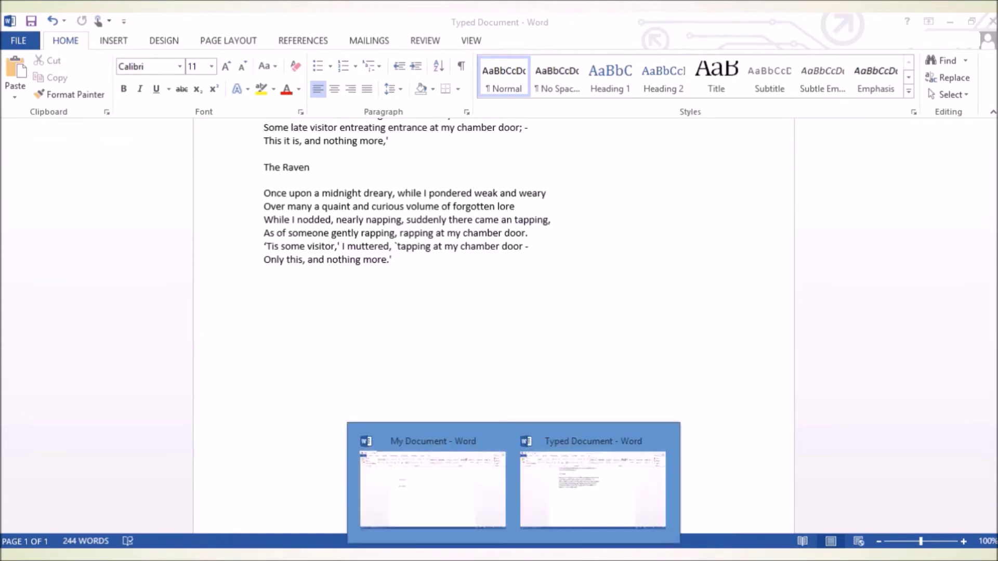
left_click(490, 512)
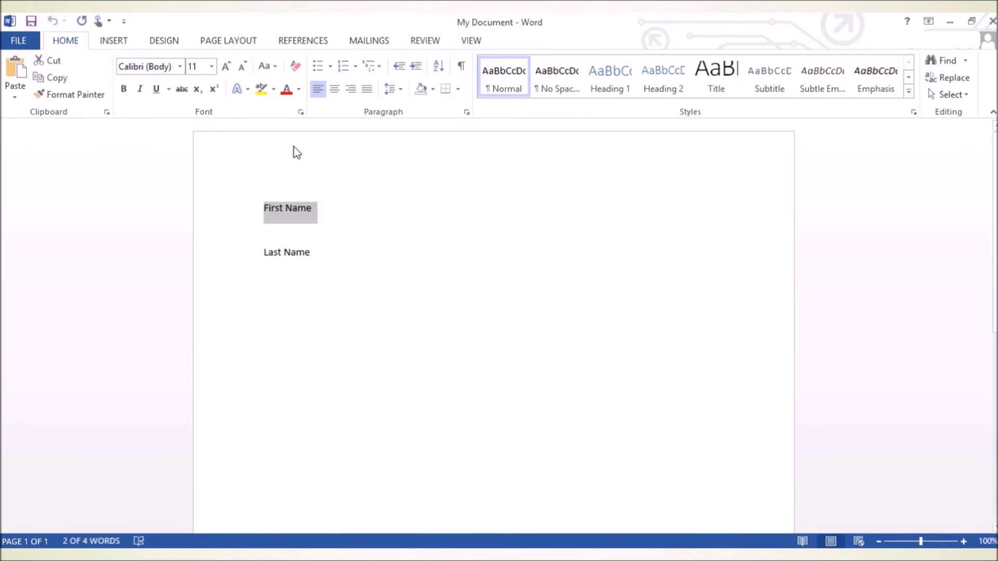
left_click(294, 161)
left_click_drag(330, 205, 261, 204)
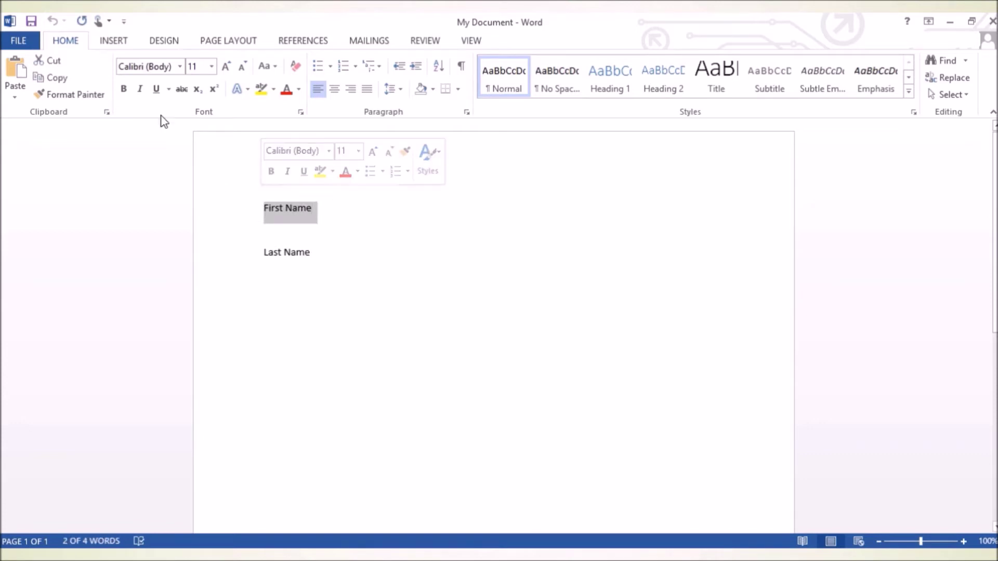
left_click(61, 79)
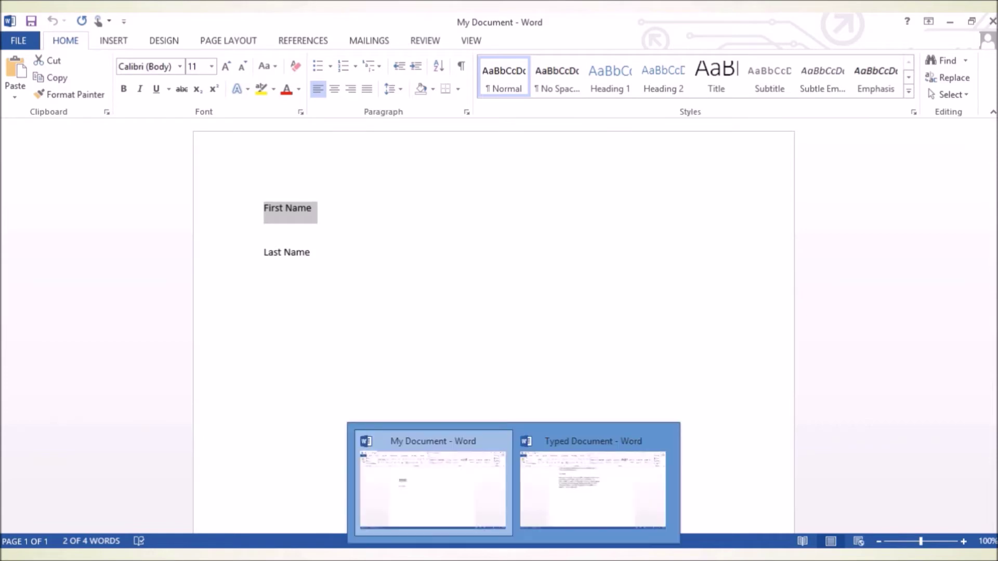
left_click(565, 513)
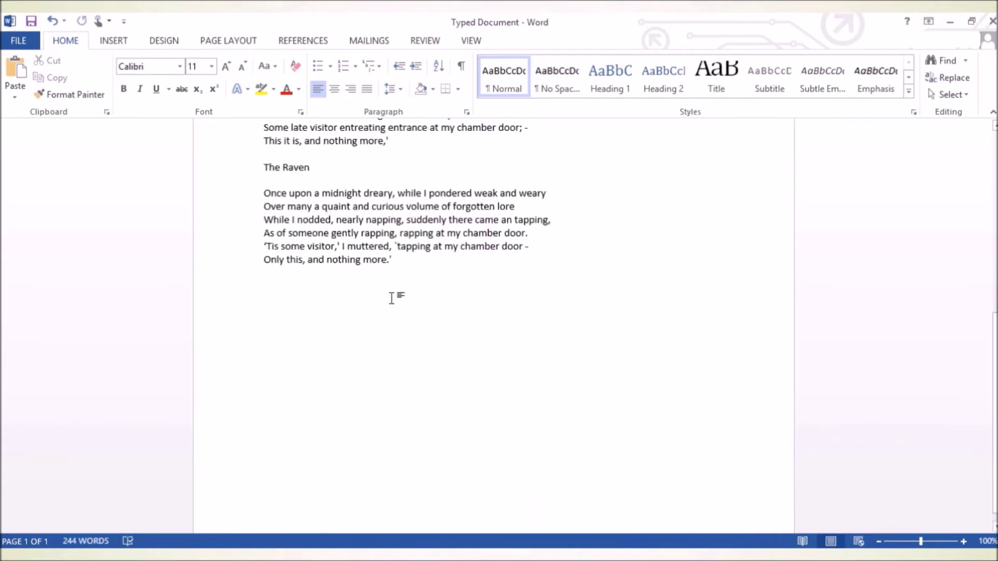
key("Return")
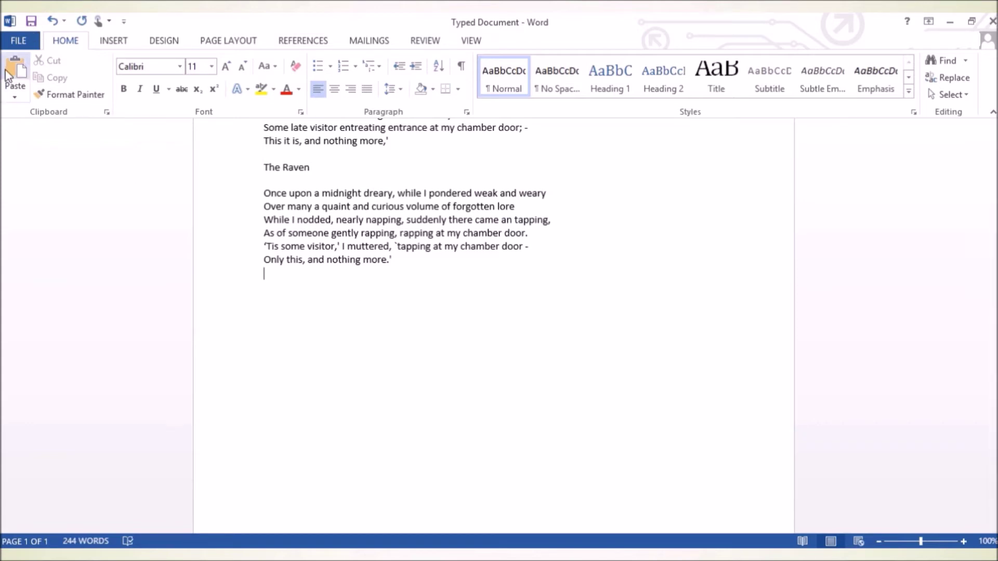
key("ctrl+v")
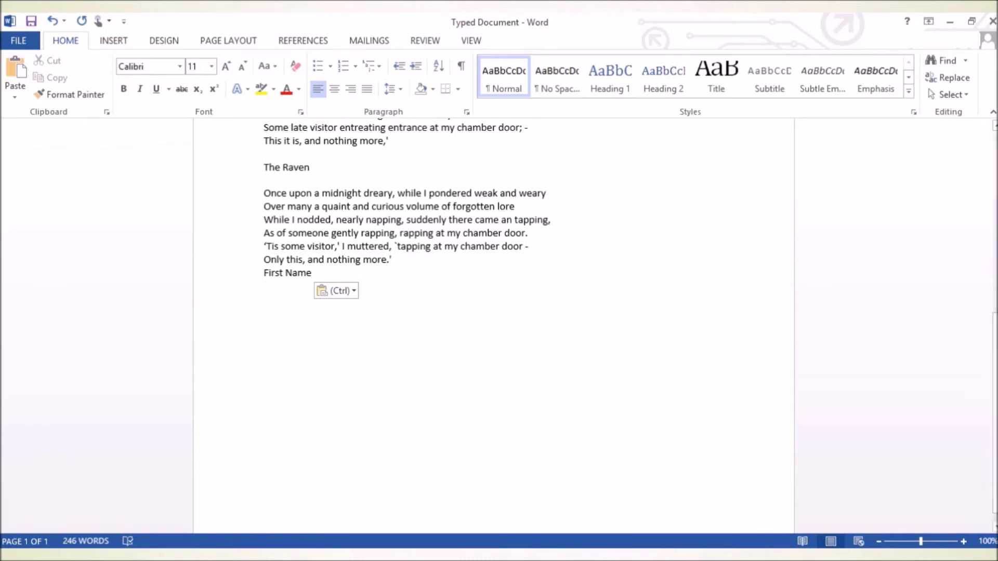
- Switch to the browser, copy the library sign photo from the eapl.org About Us page, and paste it beneath "First Name" in Typed Document
left_click(274, 474)
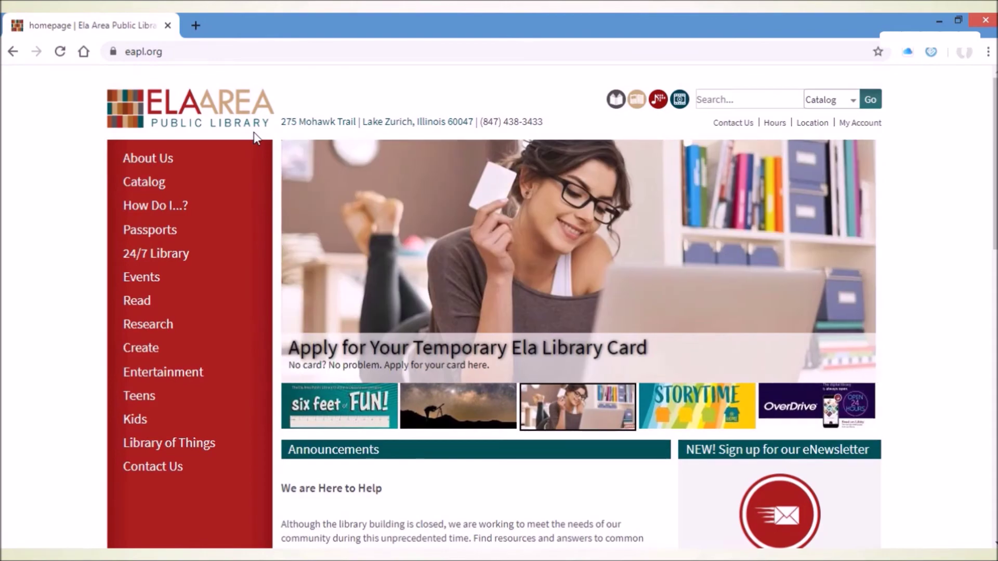
left_click(159, 158)
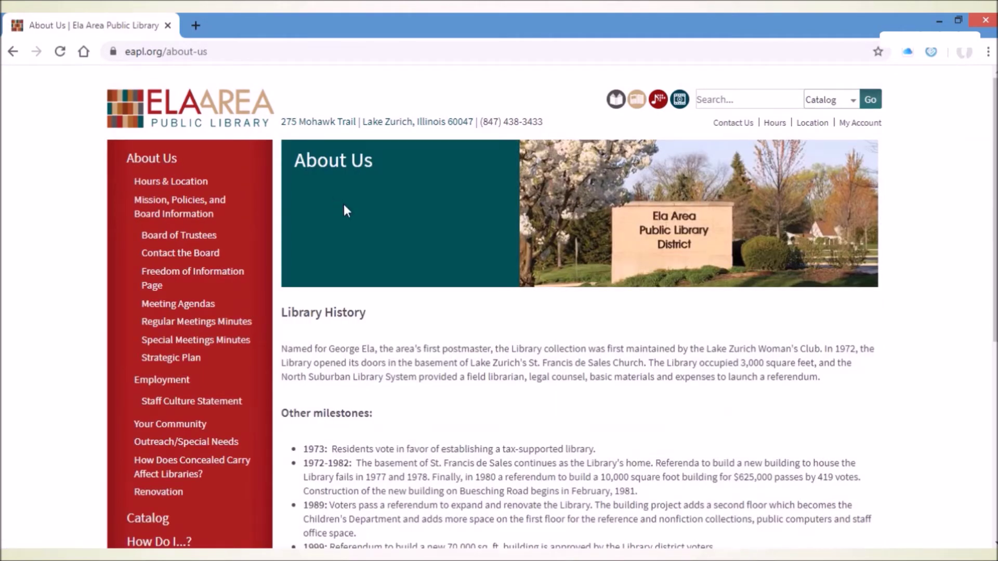
right_click(683, 187)
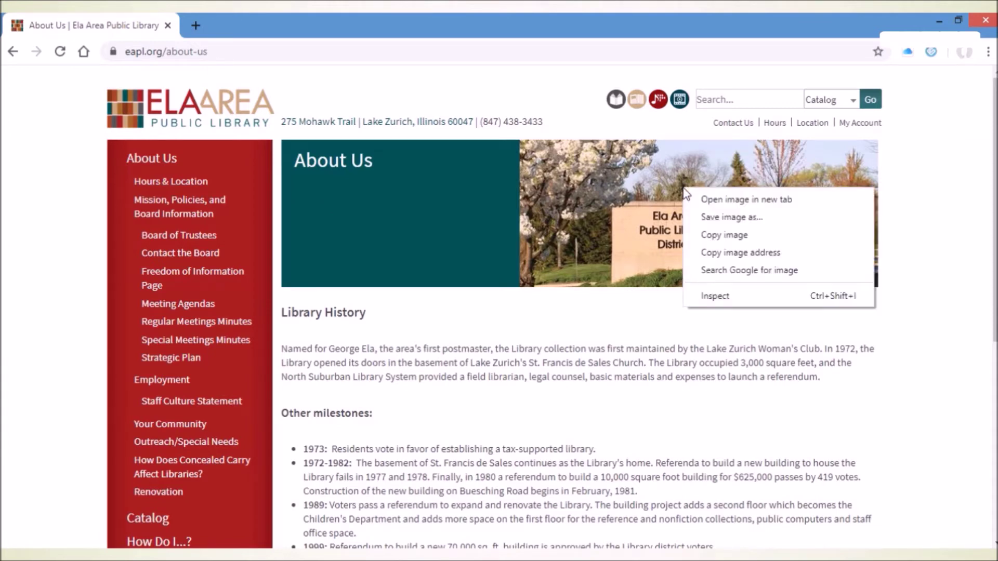
left_click(759, 234)
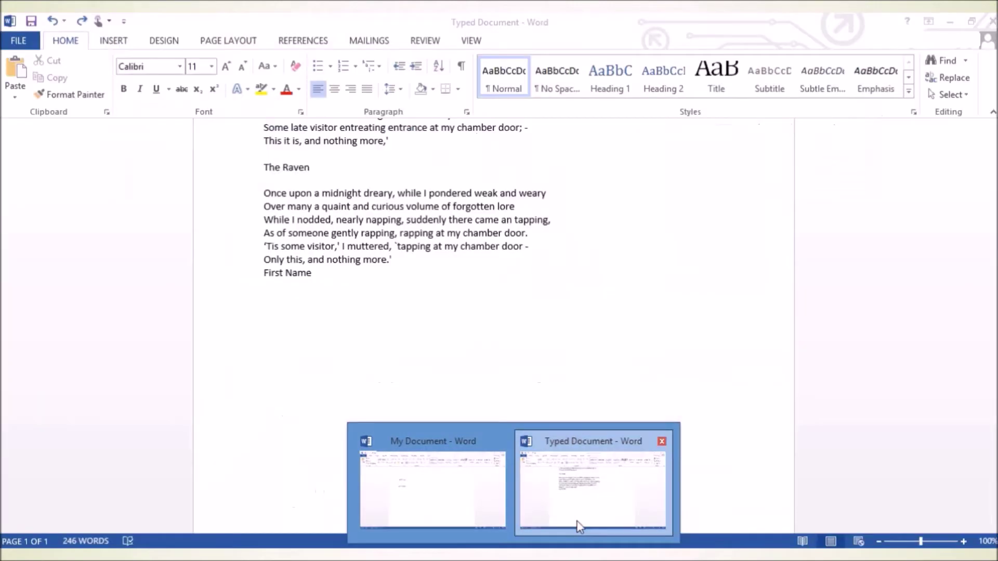
left_click(576, 523)
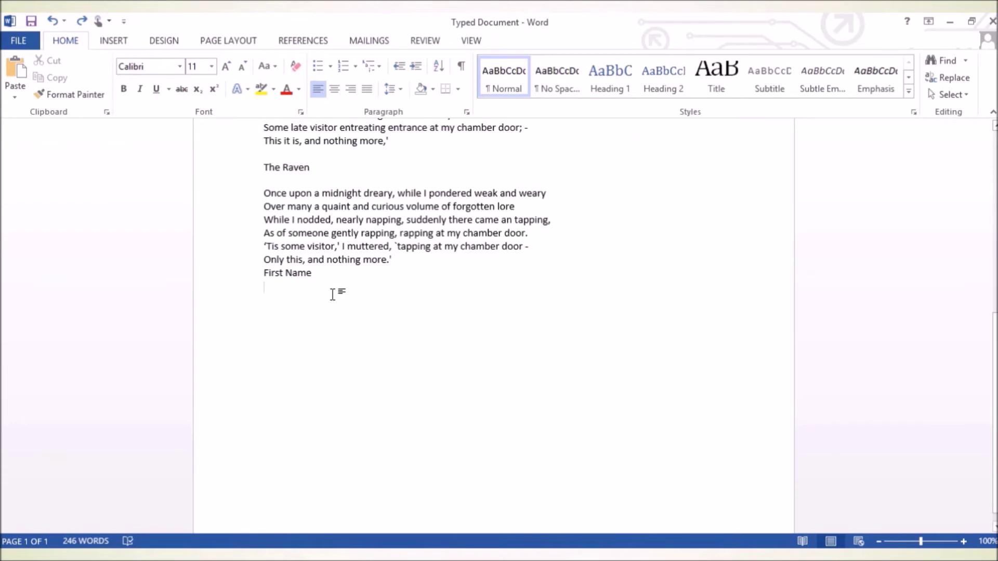
left_click(15, 70)
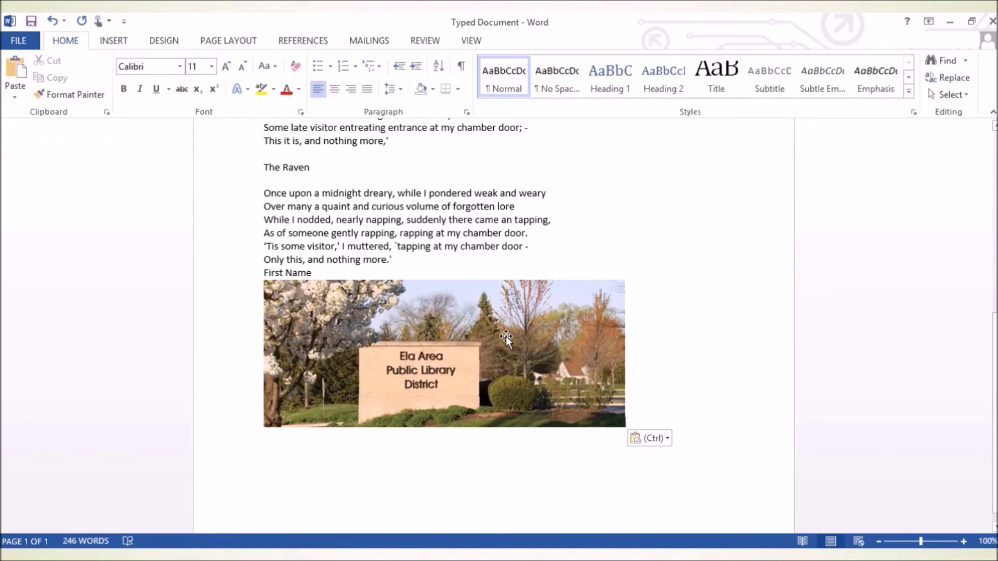
- Undo the pasted photo, the "First Name" line and the copied stanza and title at the end of the document
key("ctrl+z")
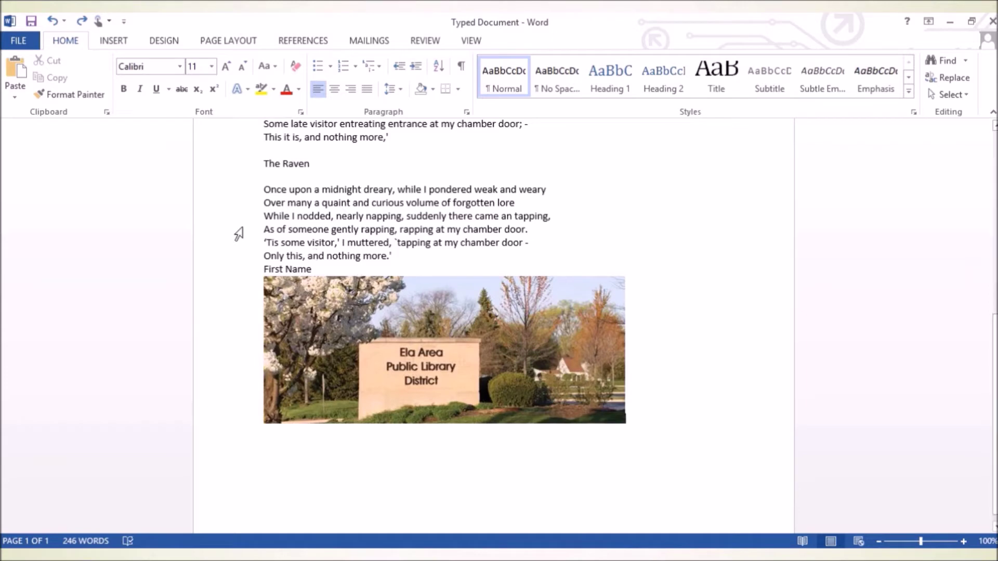
left_click(52, 24)
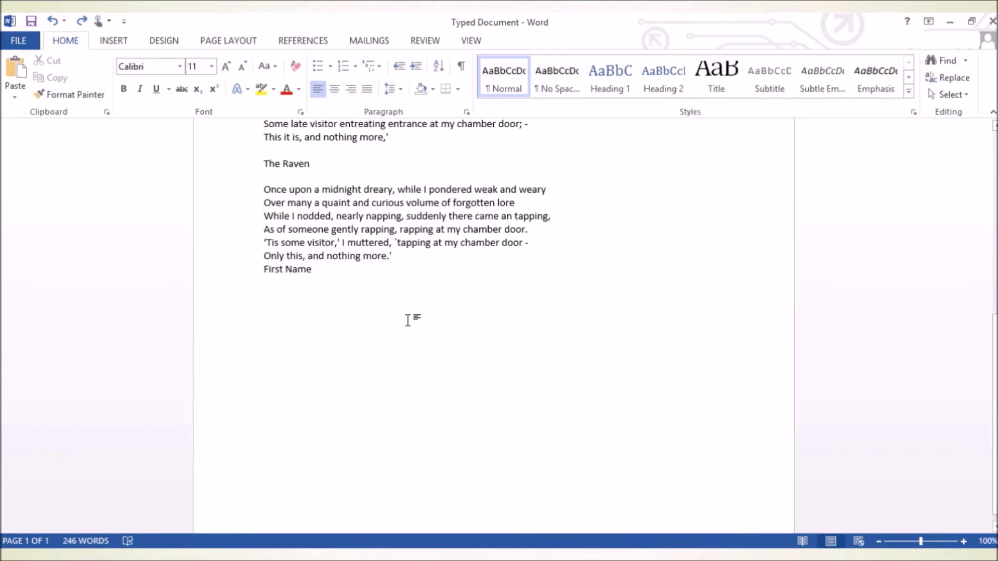
left_click(52, 21)
left_click(54, 26)
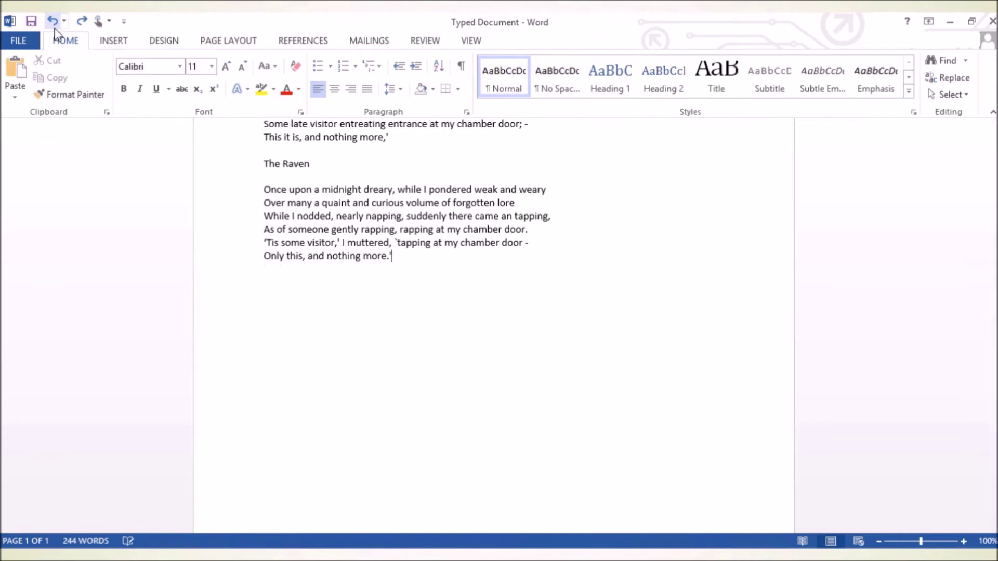
left_click(54, 25)
left_click(54, 25)
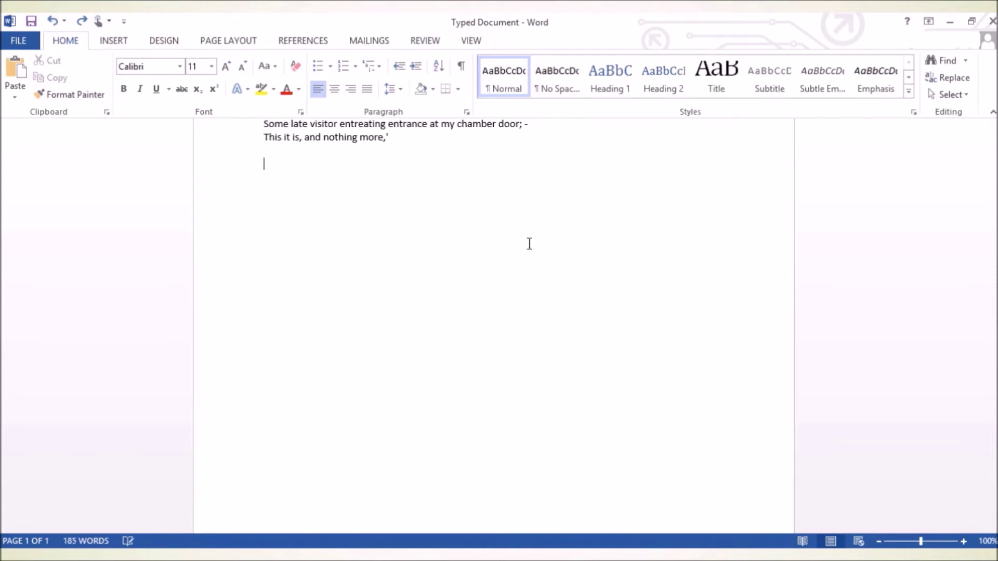
scroll(926, 221, "up", 10)
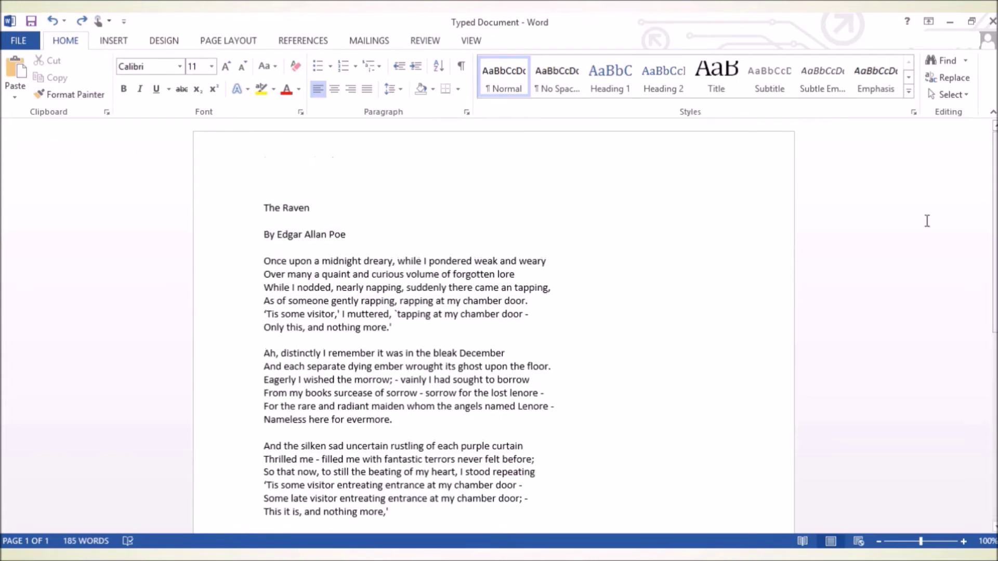
- Cut the title "The Raven" together with the author line and paste them below the poem's last stanza
left_click(723, 262)
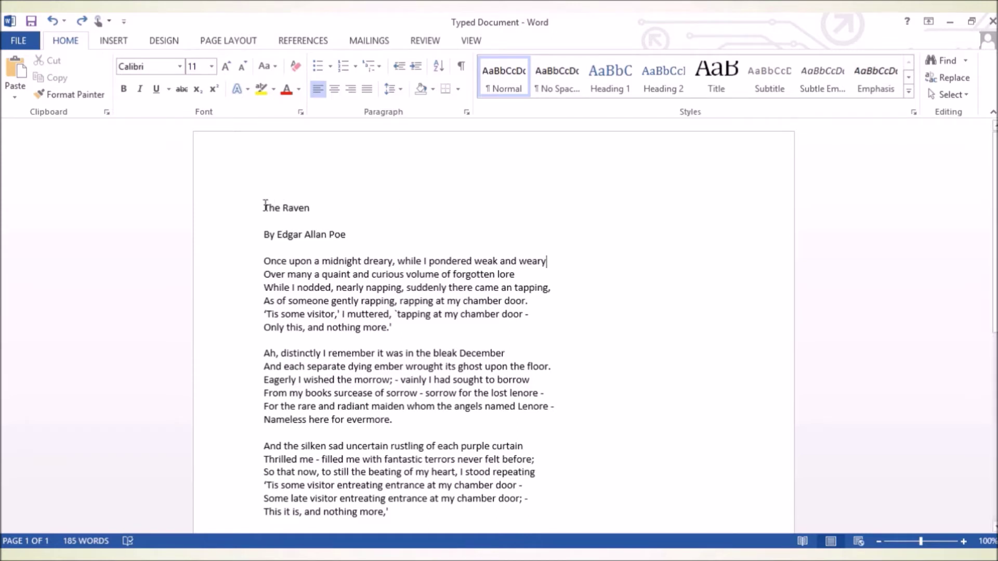
left_click_drag(265, 205, 340, 235)
key("ctrl+c")
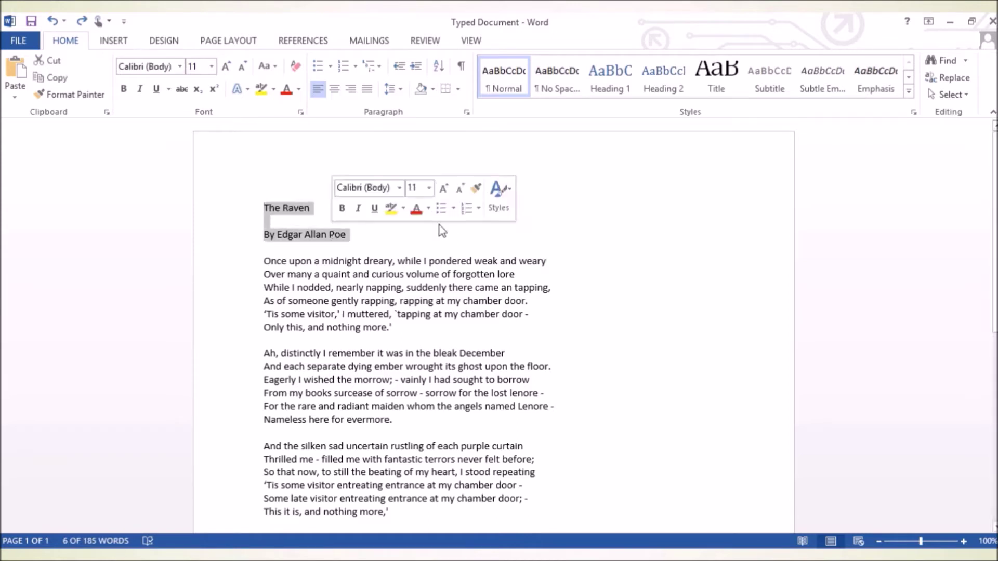
left_click(47, 60)
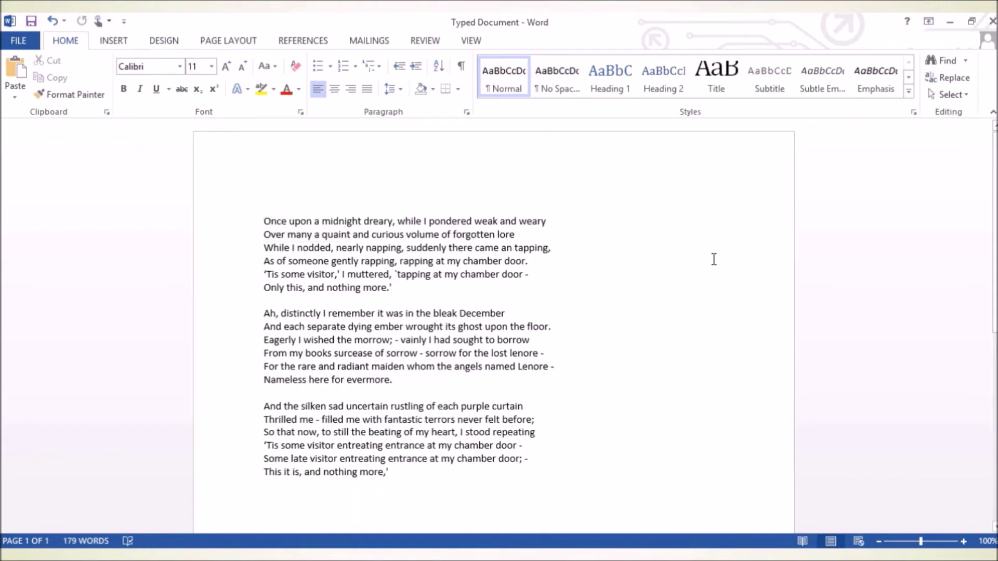
scroll(710, 260, "down", 4)
left_click(263, 370)
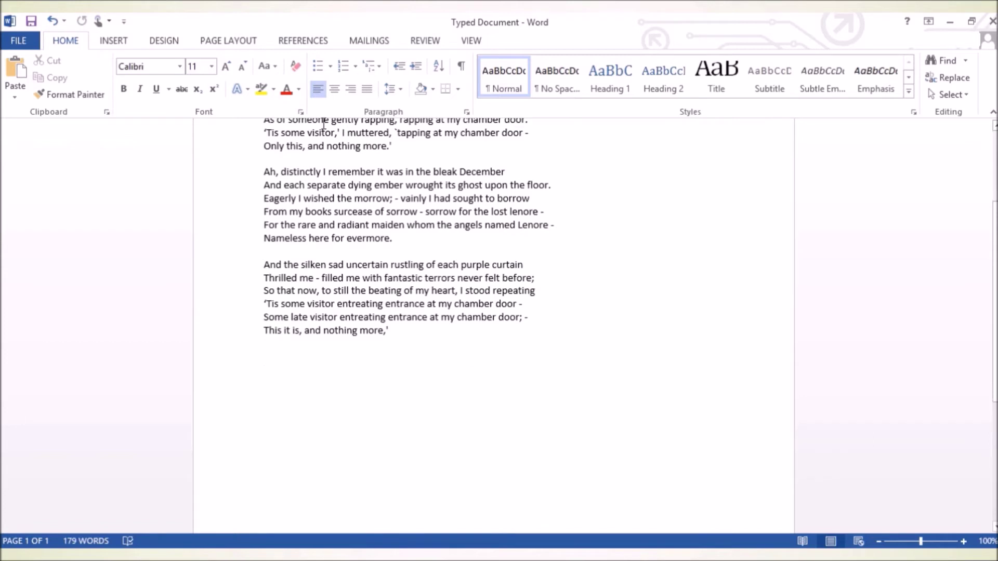
left_click(15, 68)
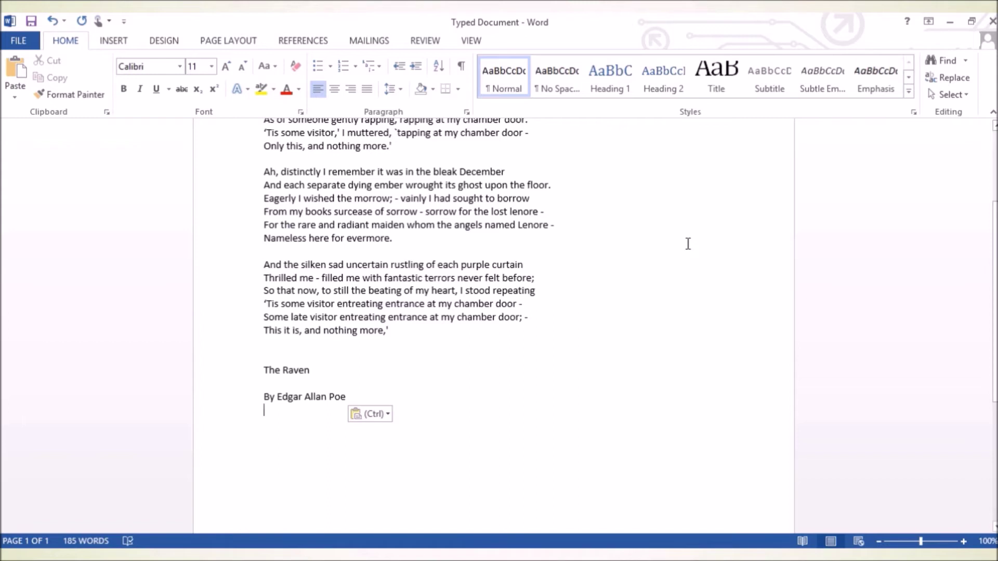
- Preview the Keep Text Only paste option beneath the moved author line, without applying it
key("ctrl+z")
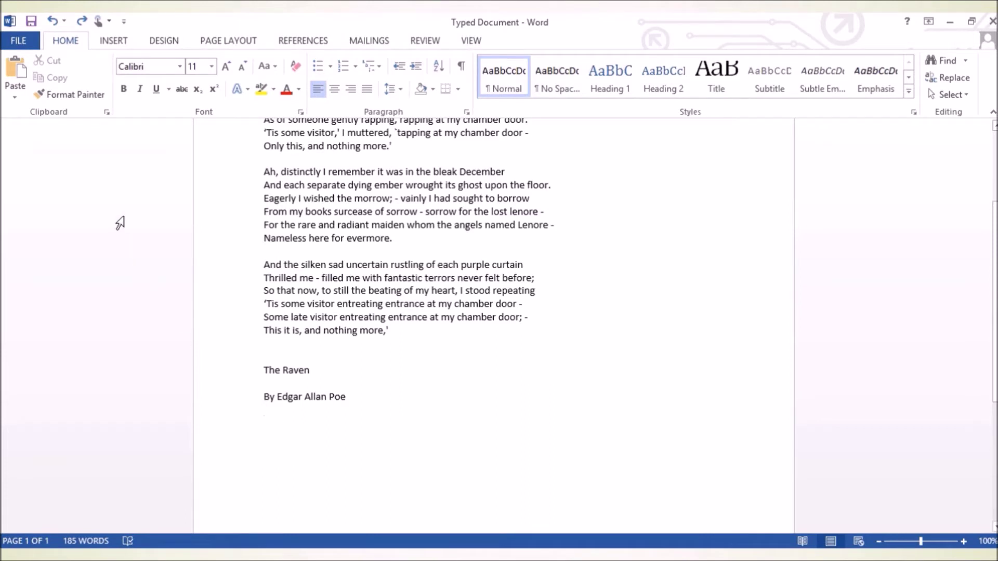
left_click(21, 92)
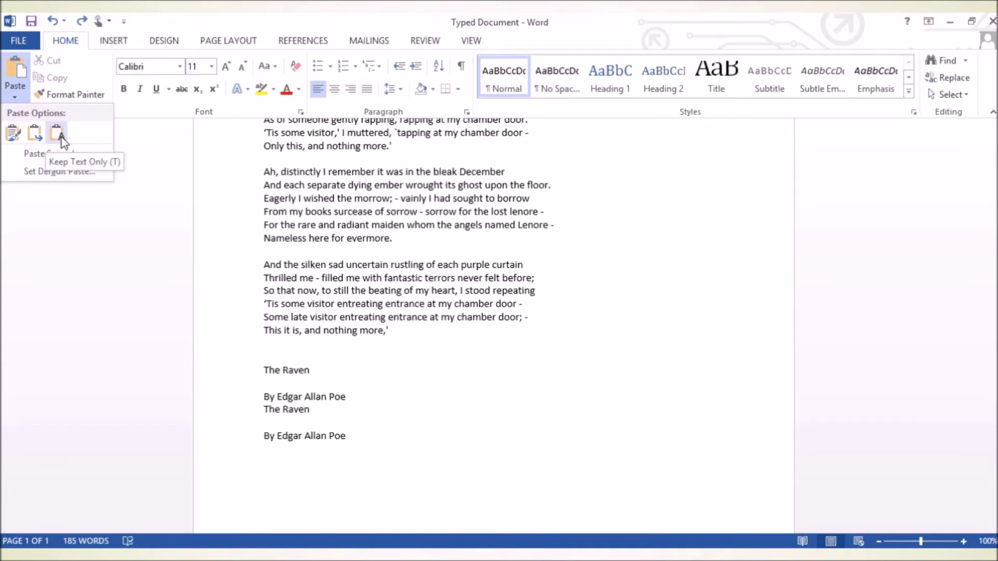
left_click(286, 435)
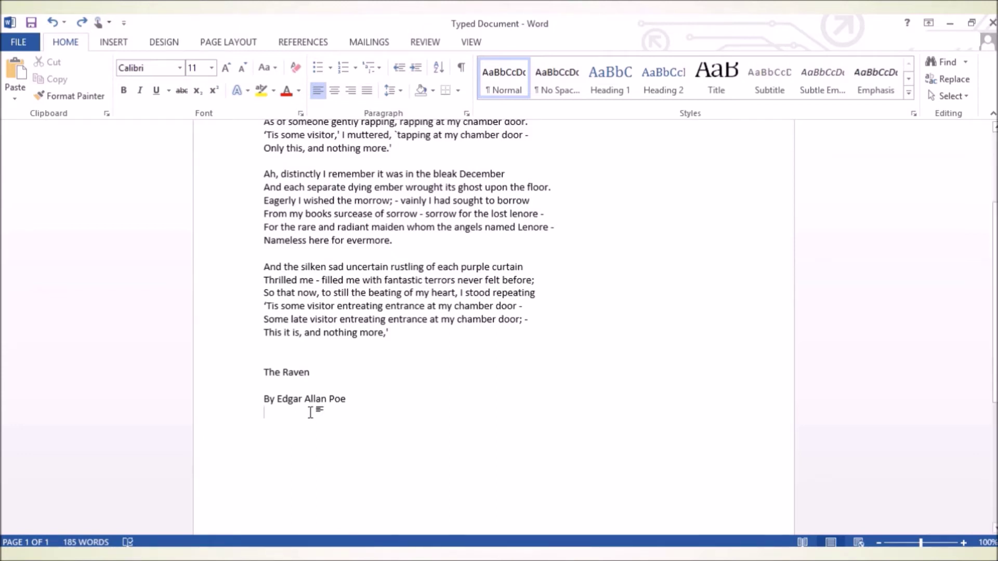
- View the Common Keyboard Shortcuts image, return to Typed Document, and copy the third stanza to below the moved author line
key("alt+Tab")
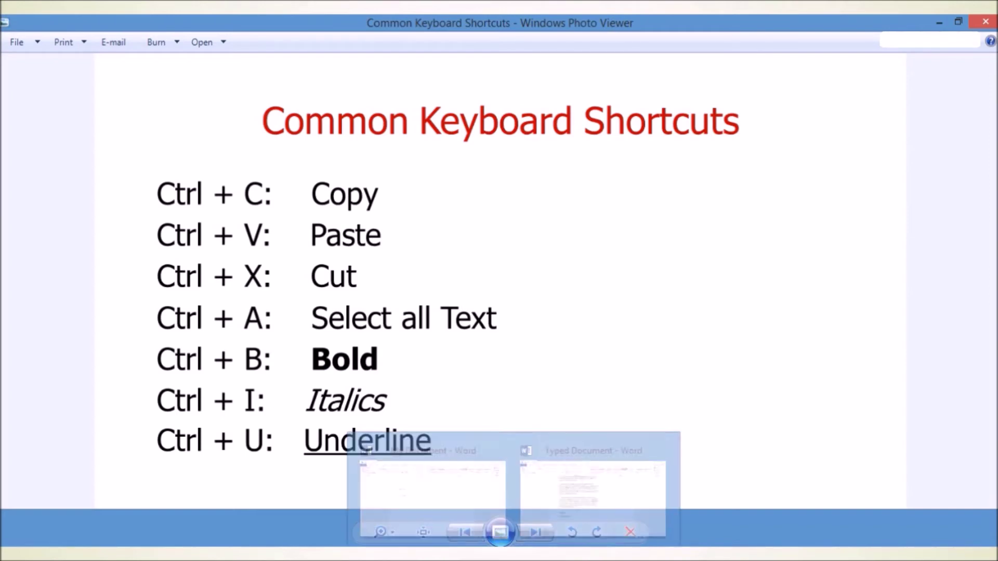
left_click(598, 481)
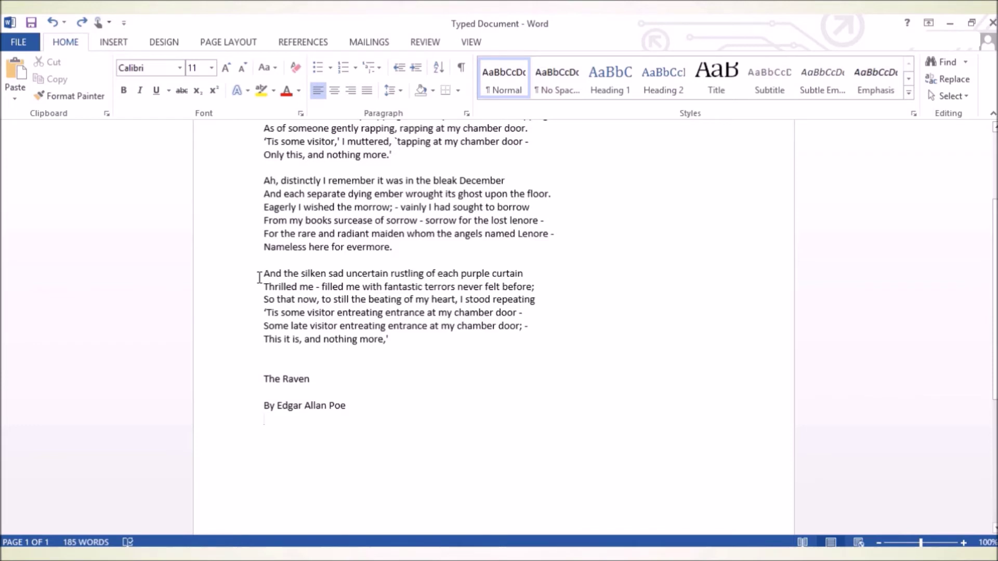
left_click_drag(265, 276, 435, 366)
key("ctrl+c")
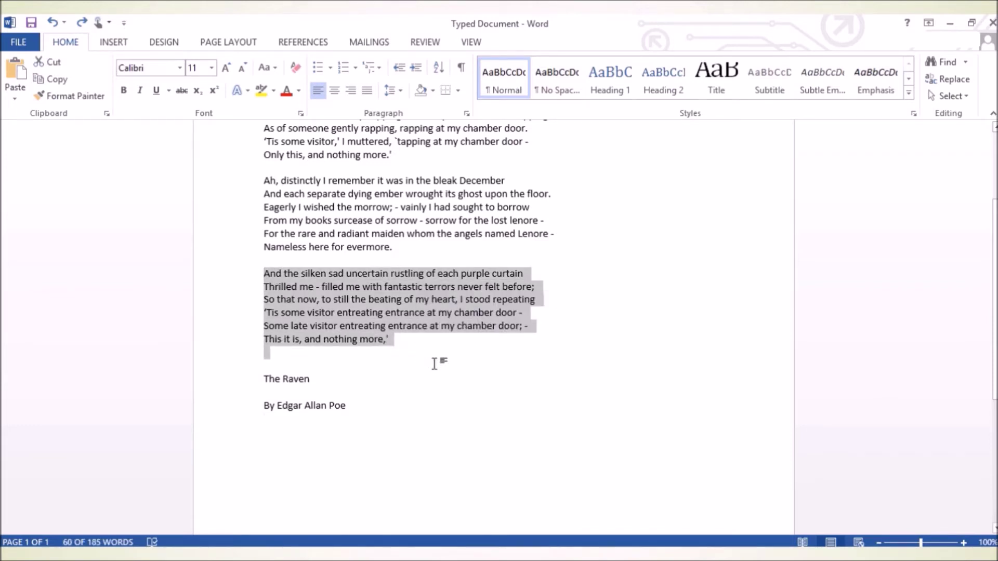
left_click(303, 437)
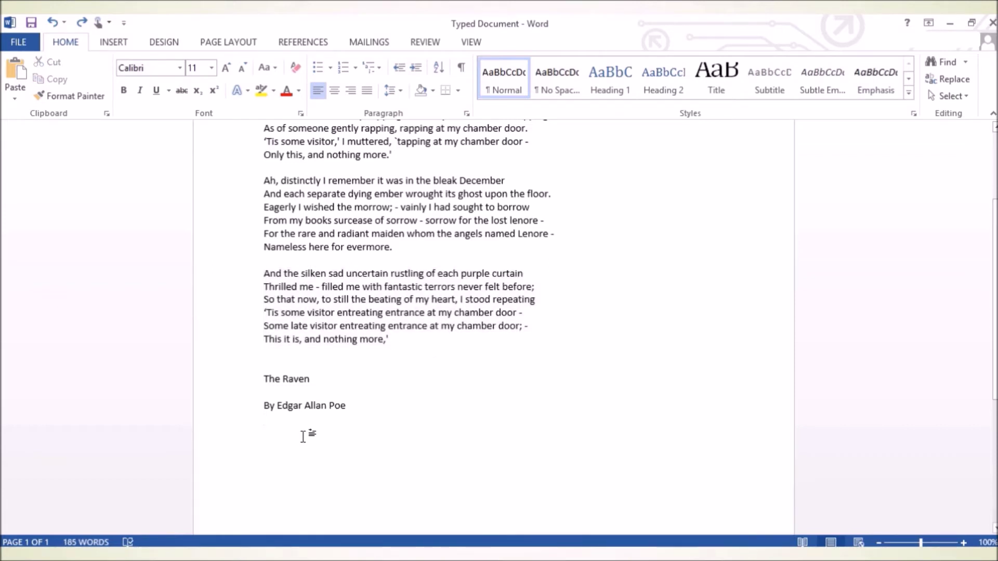
key("ctrl+v")
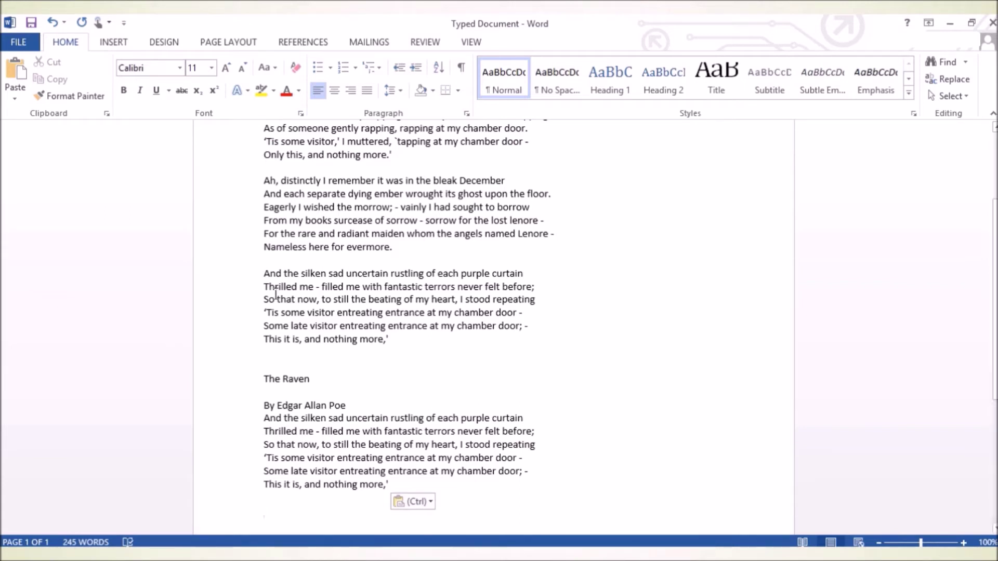
- Undo the stanza paste and the move of the title and author line
left_click(53, 23)
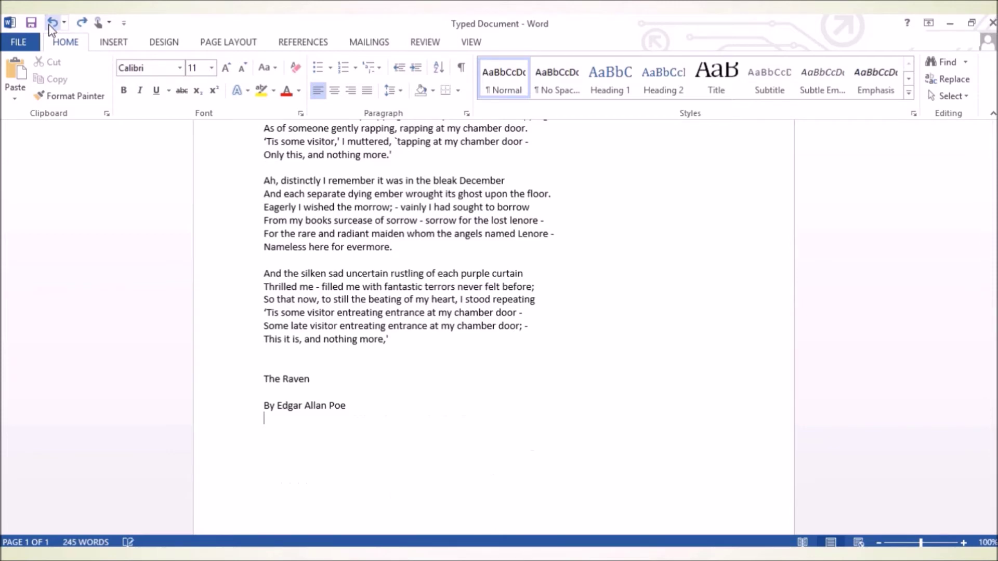
left_click(53, 22)
left_click(50, 26)
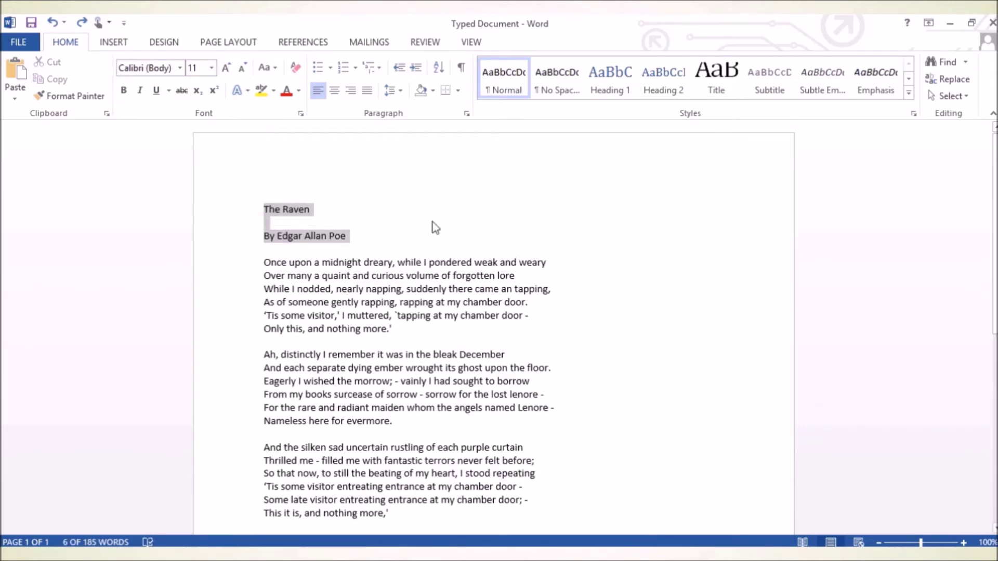
- Make the poem's title "The Raven" bold
left_click(432, 223)
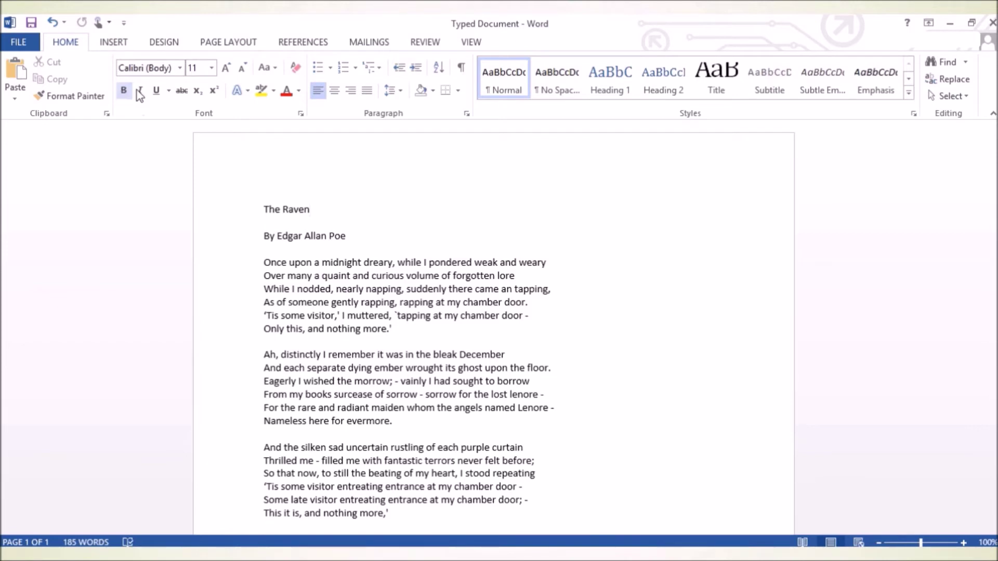
left_click(264, 212)
left_click_drag(264, 212, 323, 210)
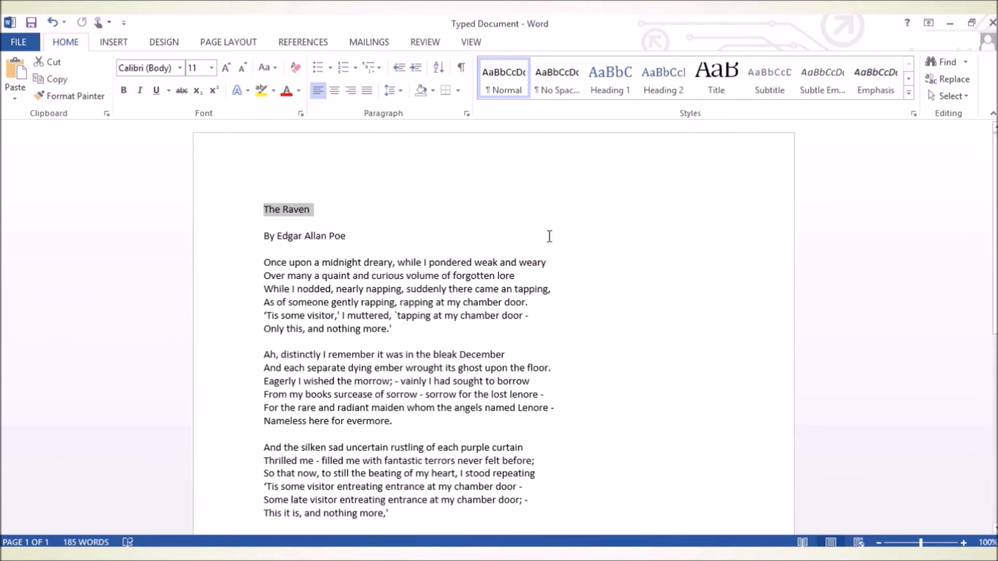
left_click(123, 91)
left_click(429, 207)
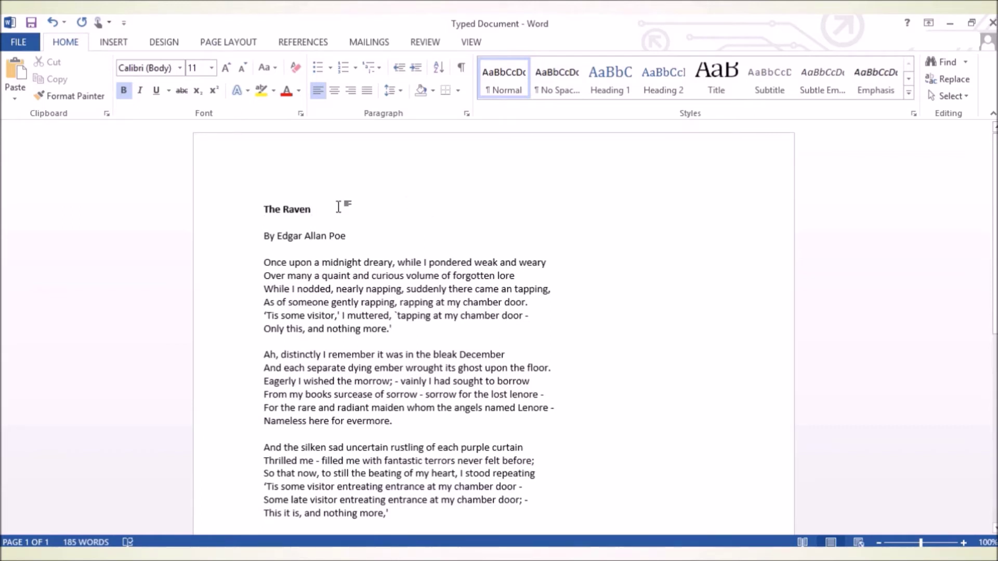
- Remove the bold formatting from the title "The Raven"
left_click_drag(339, 207, 250, 212)
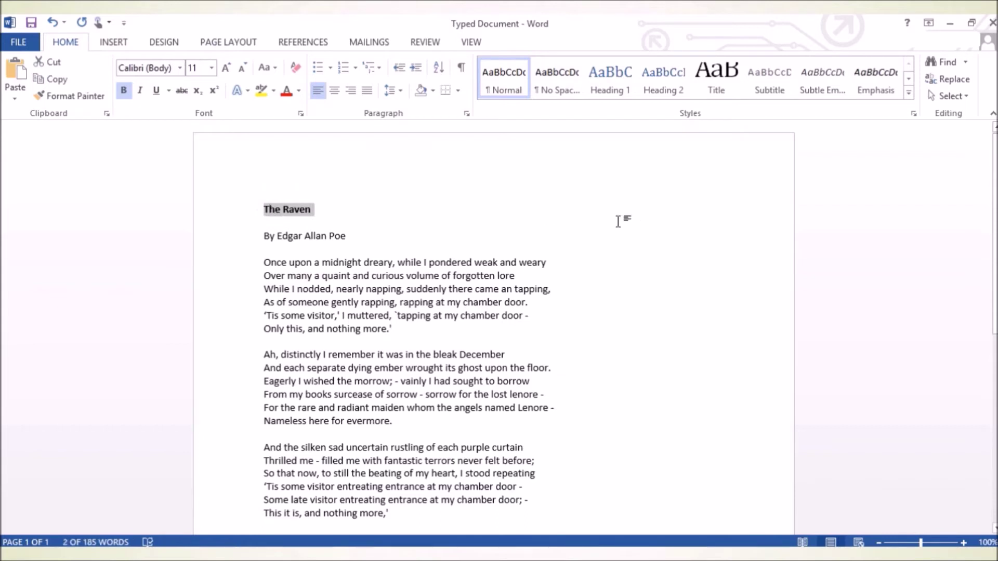
left_click(126, 97)
left_click(464, 211)
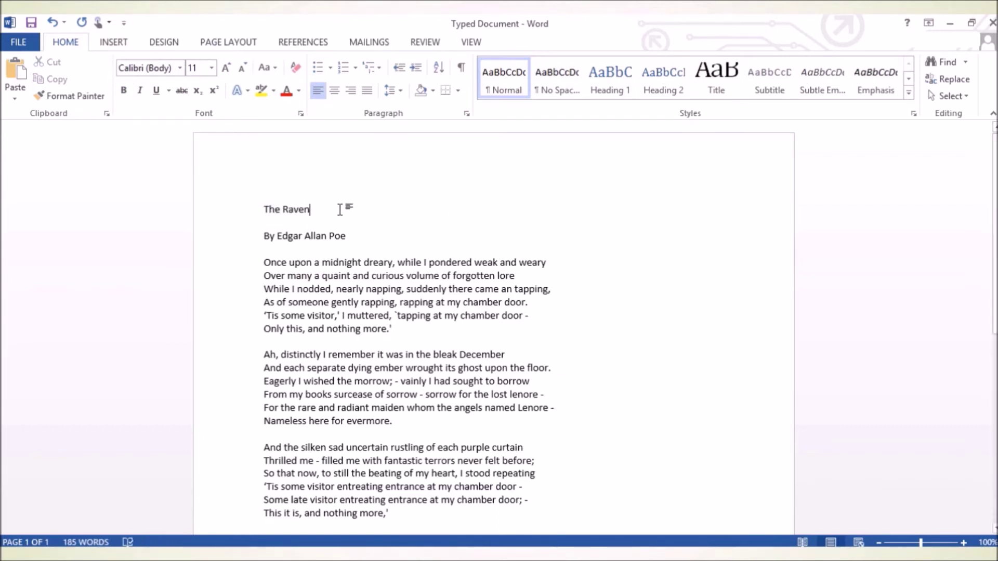
- Italicize the title "The Raven" and return it to regular text
left_click_drag(334, 209, 251, 198)
left_click(141, 93)
left_click(398, 212)
left_click_drag(338, 209, 252, 202)
left_click(140, 91)
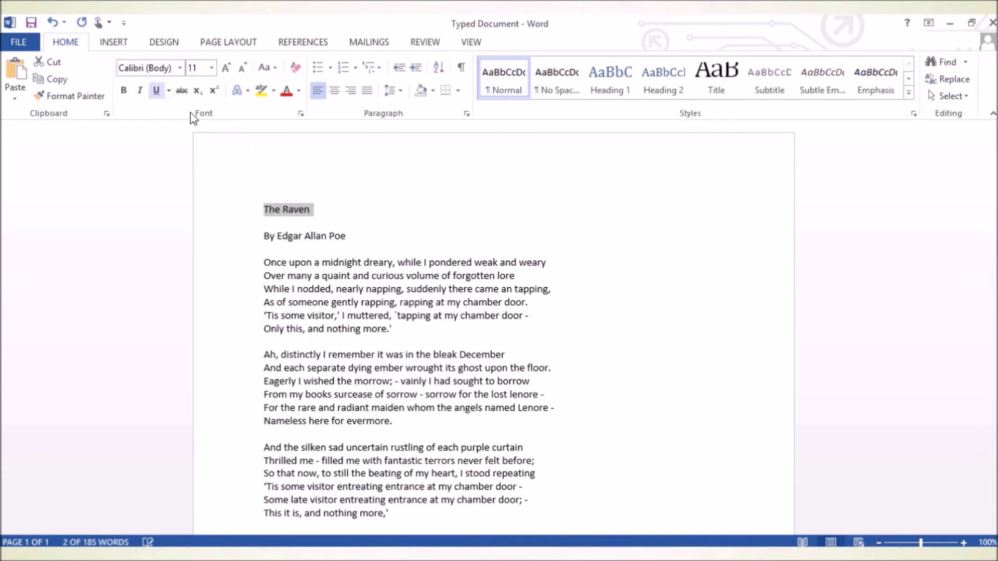
- Apply underline, italic and bold together to the title "The Raven"
left_click(156, 92)
left_click(412, 204)
left_click_drag(357, 206, 234, 205)
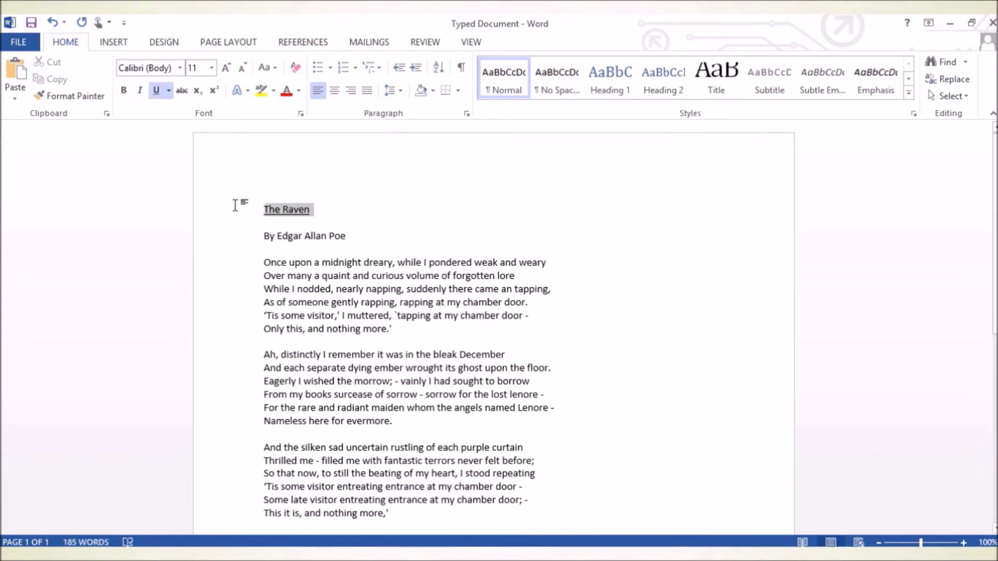
left_click(140, 91)
left_click(123, 91)
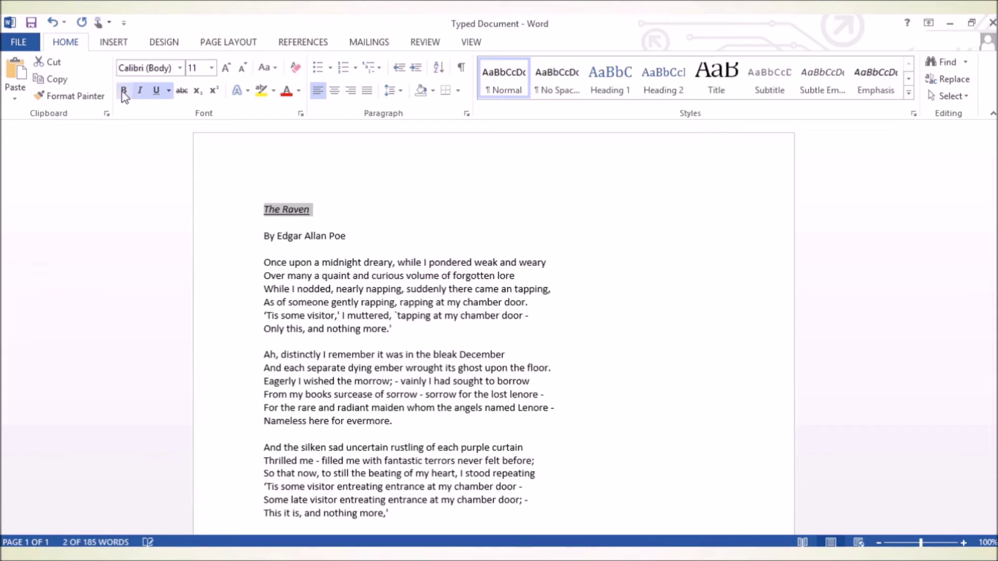
left_click(349, 209)
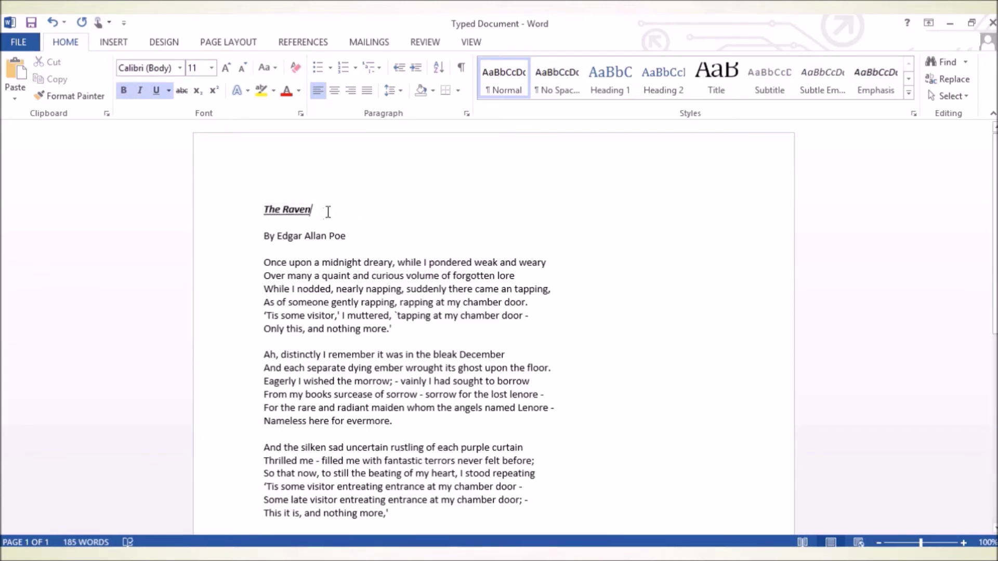
- Remove the bold, italic and underline formatting from the title "The Raven"
left_click_drag(330, 203, 263, 207)
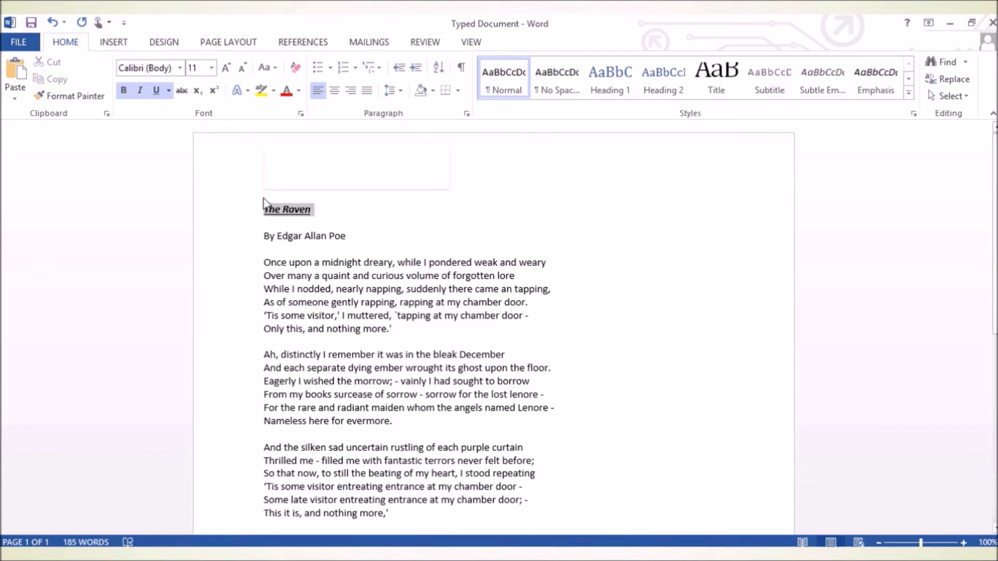
left_click(123, 91)
left_click(139, 91)
left_click(156, 91)
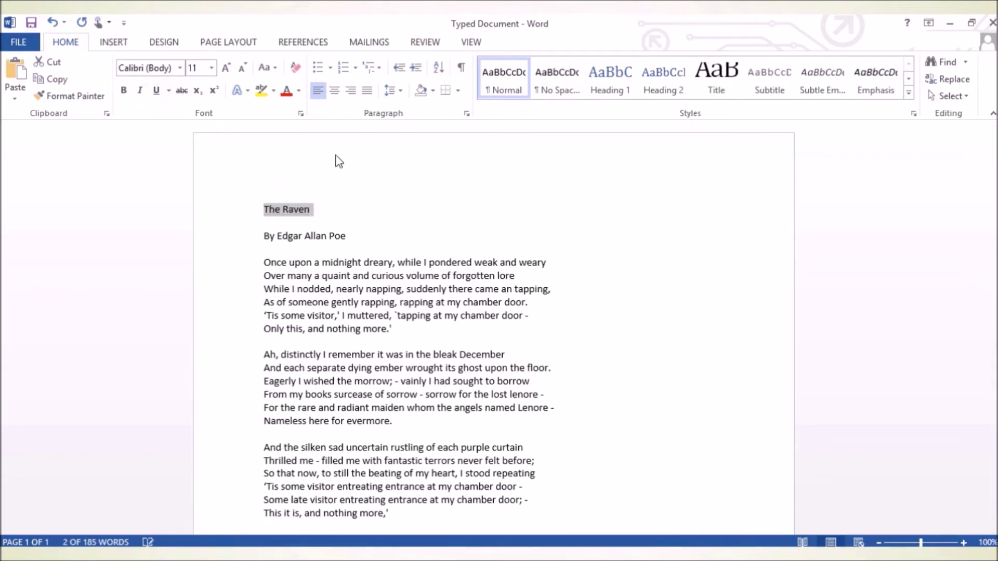
left_click(384, 180)
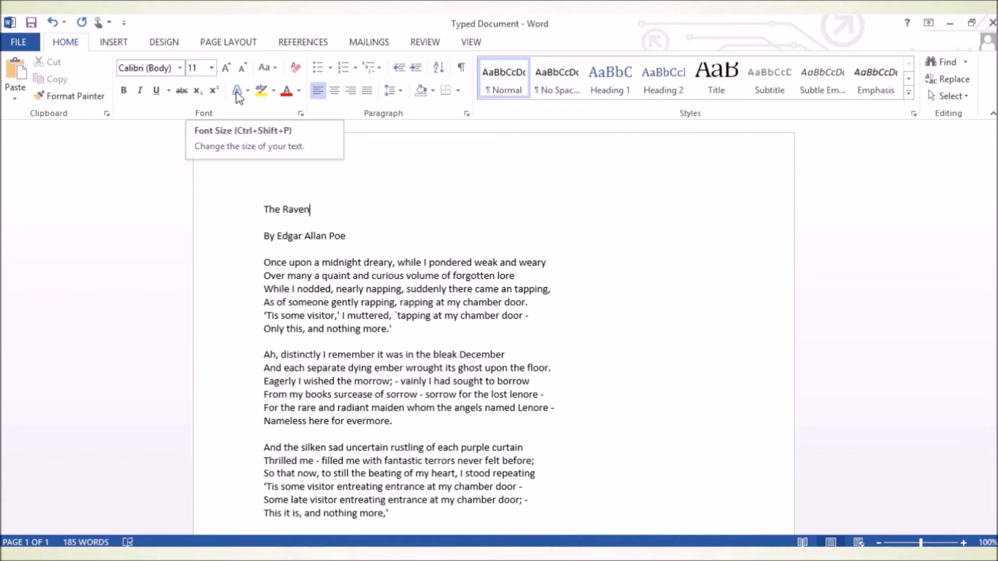
- Set the font size of the title "The Raven" to 20
left_click_drag(314, 205, 263, 204)
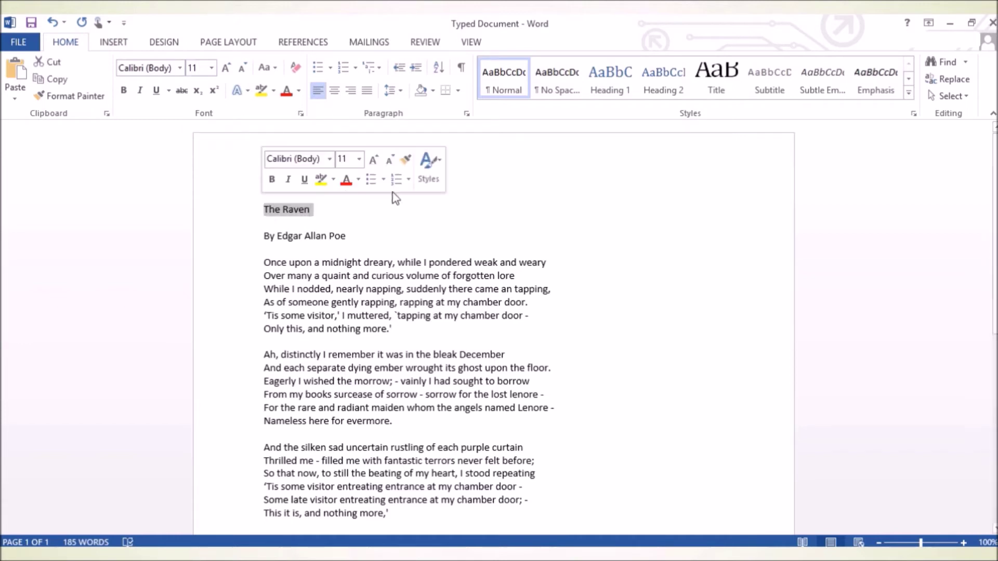
left_click(212, 68)
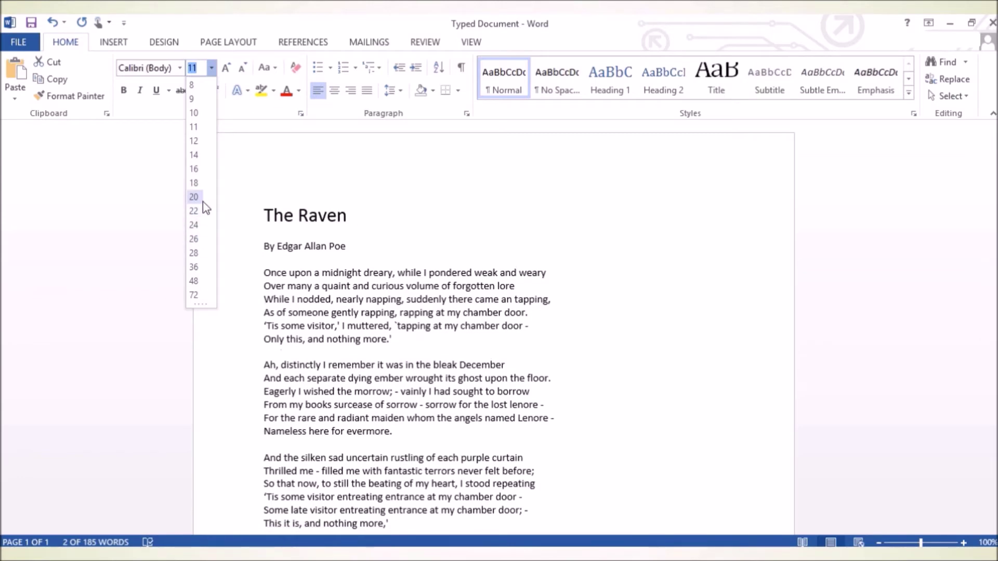
left_click(203, 203)
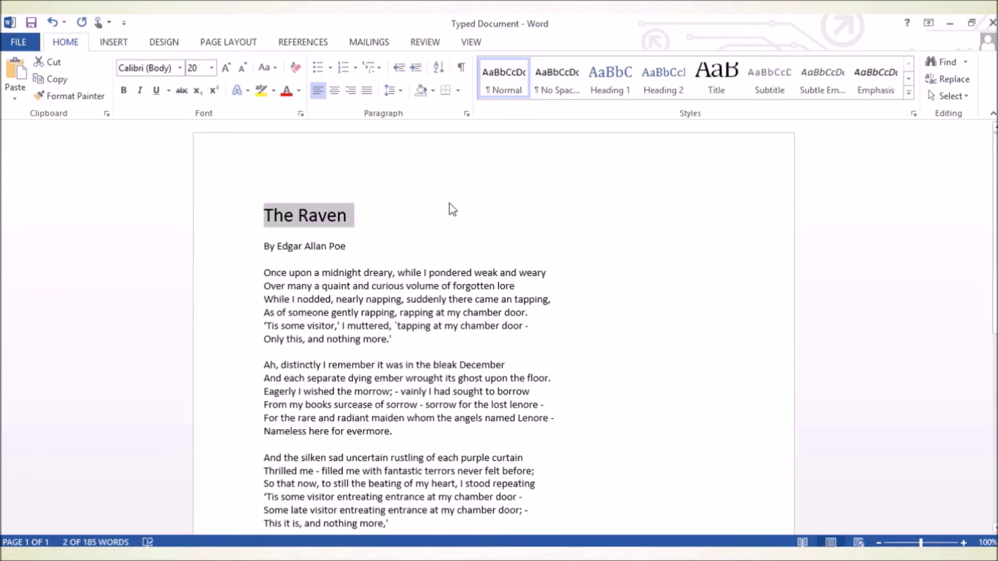
left_click(568, 193)
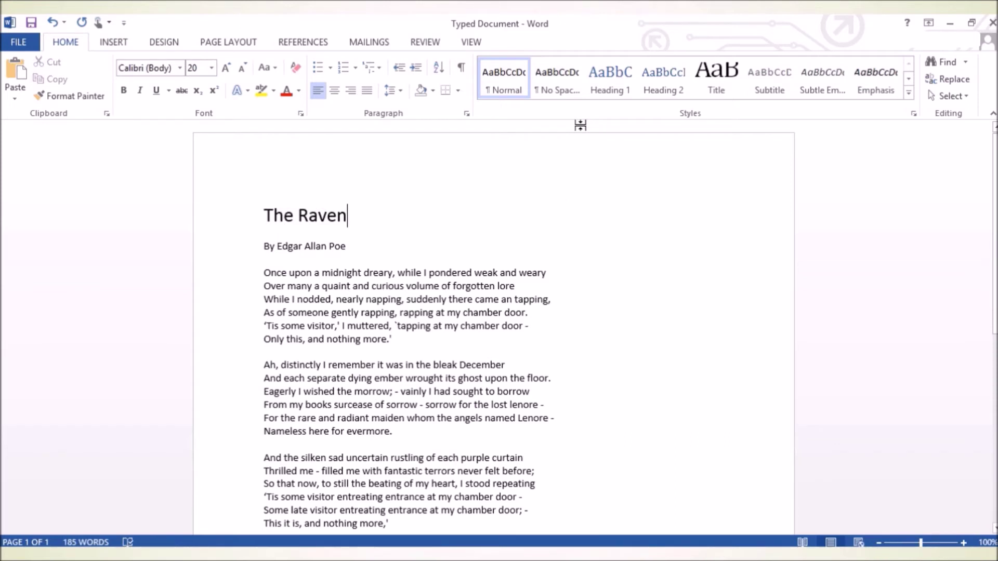
- Change the font of the whole document to Times New Roman
left_click(401, 217)
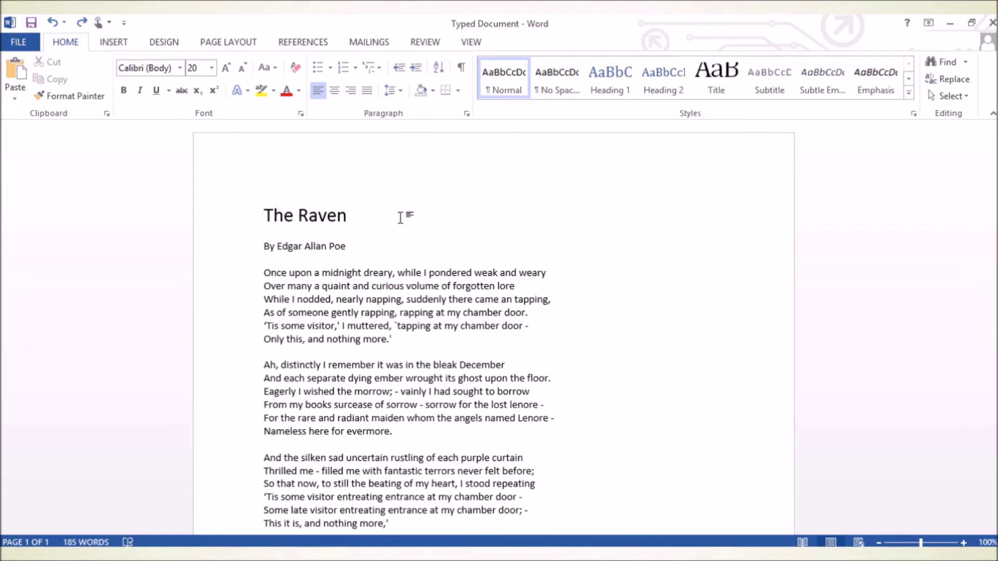
key("ctrl+a")
scroll(691, 305, "down", 3)
scroll(691, 305, "up", 3)
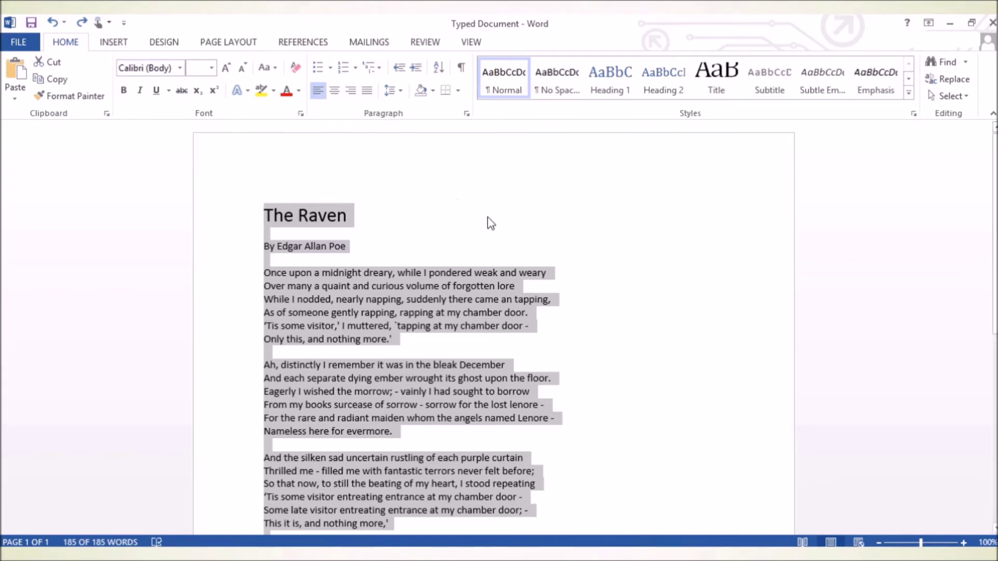
left_click(178, 70)
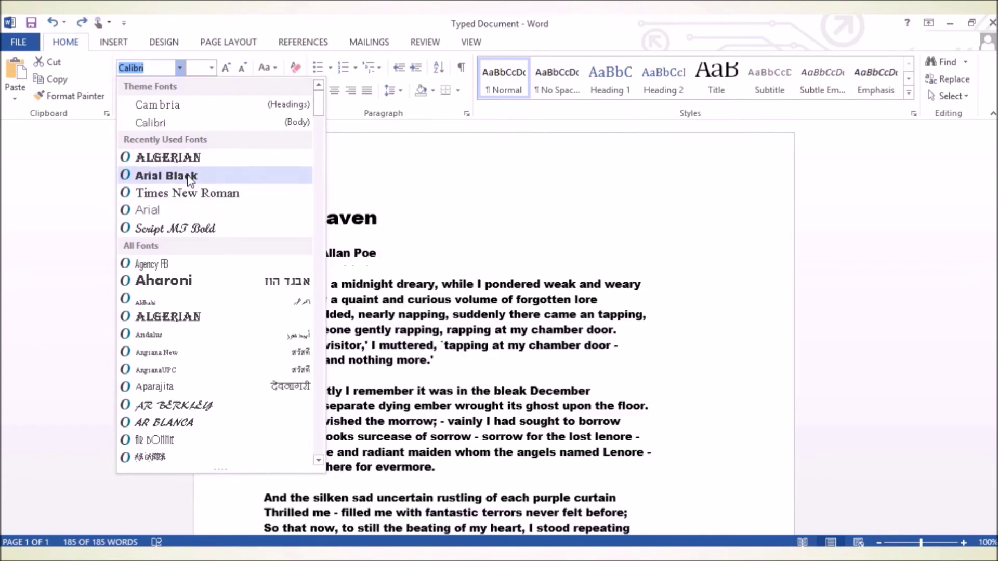
left_click(208, 194)
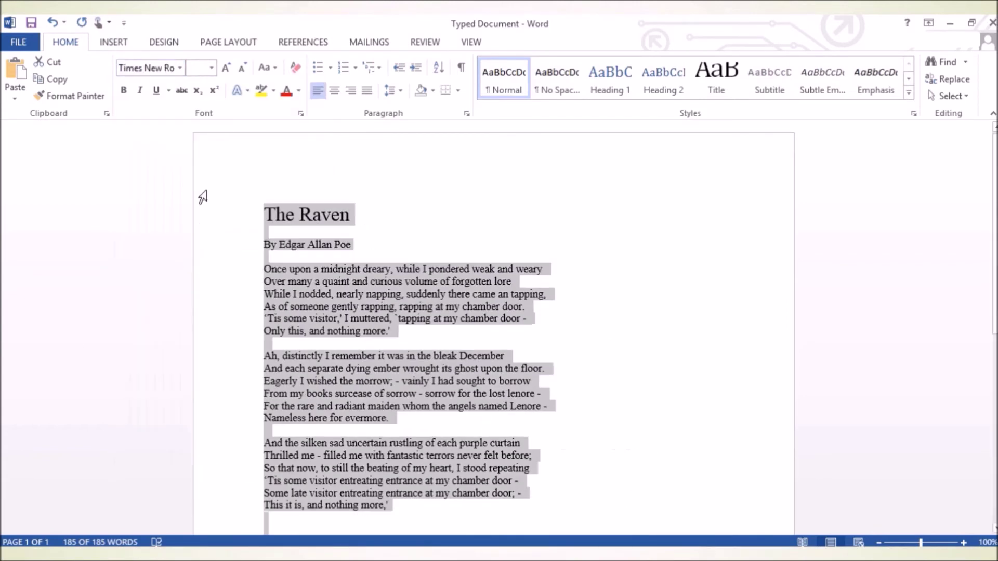
left_click(586, 219)
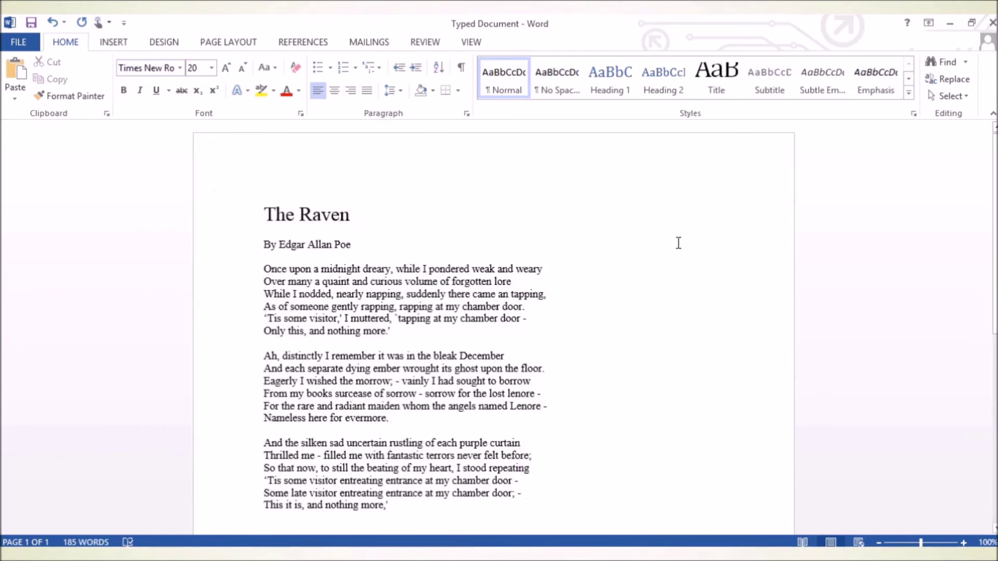
scroll(611, 243, "down", 1)
scroll(609, 243, "up", 1)
scroll(610, 243, "down", 3)
scroll(626, 251, "up", 3)
key("ctrl+z")
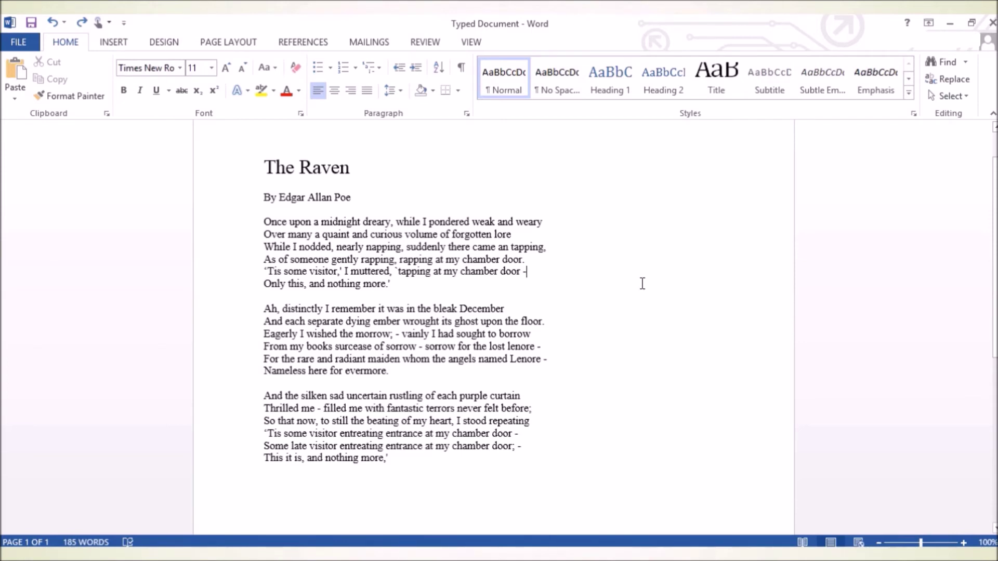
- Set the font of the whole document to Franklin Gothic Book
key("ctrl+a")
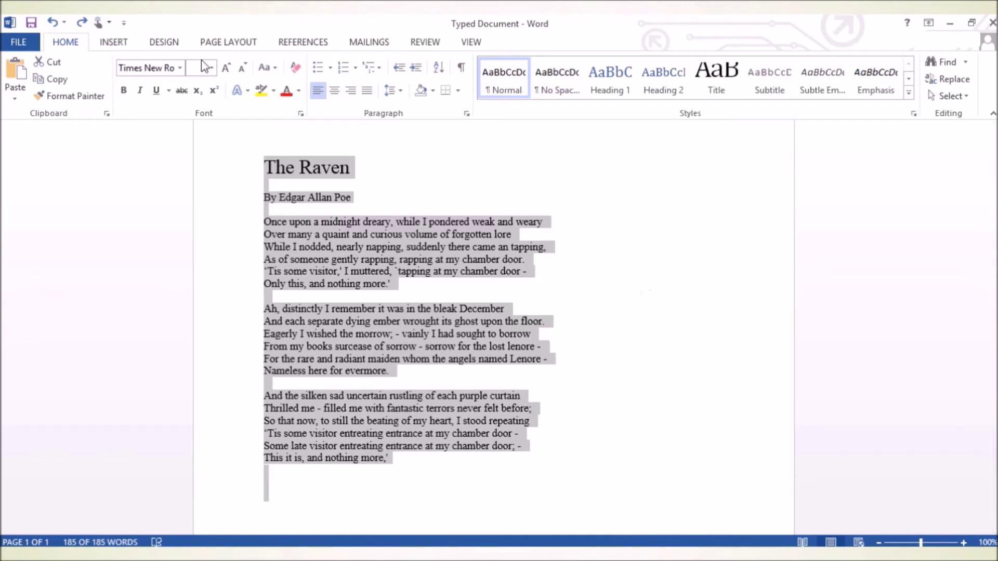
left_click(179, 67)
scroll(174, 182, "down", 8)
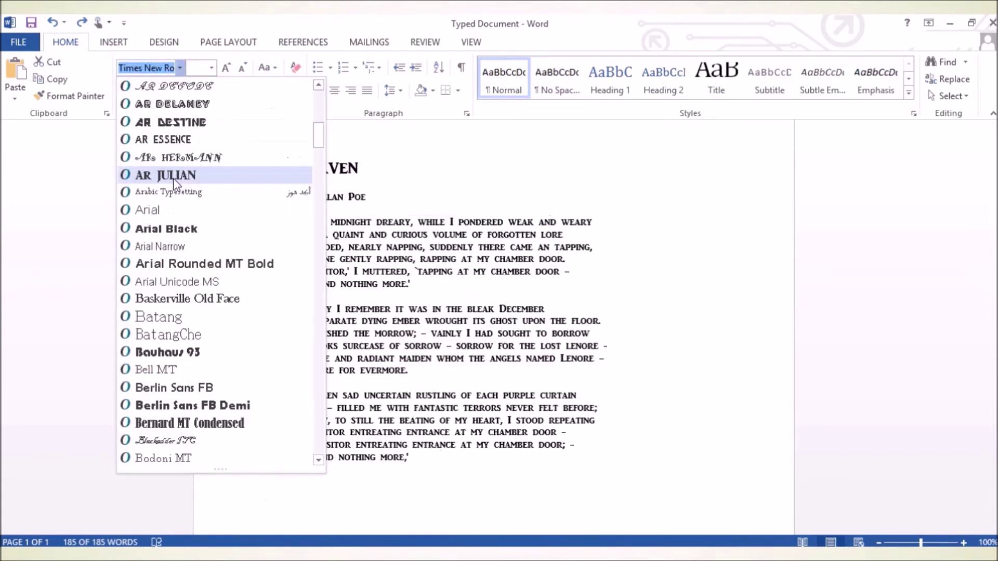
scroll(180, 183, "down", 17)
scroll(192, 186, "down", 5)
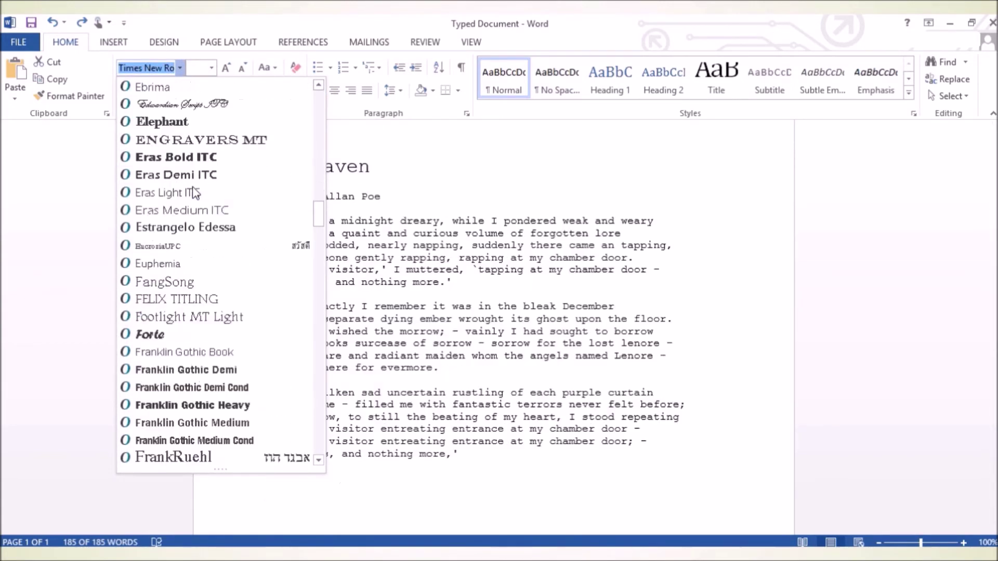
left_click(208, 354)
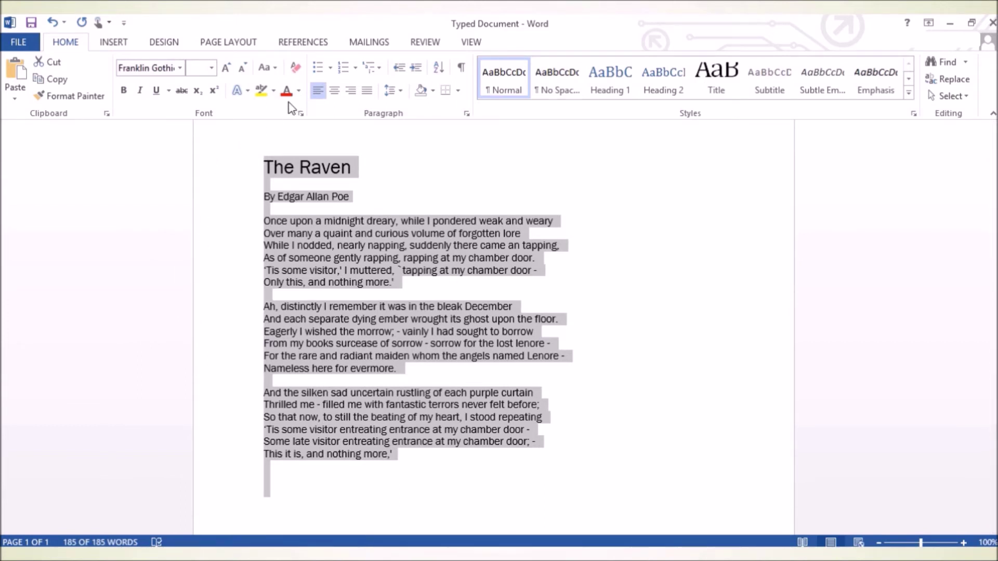
- Color all the document's text Purple, Accent 4, Darker 25%
left_click(298, 92)
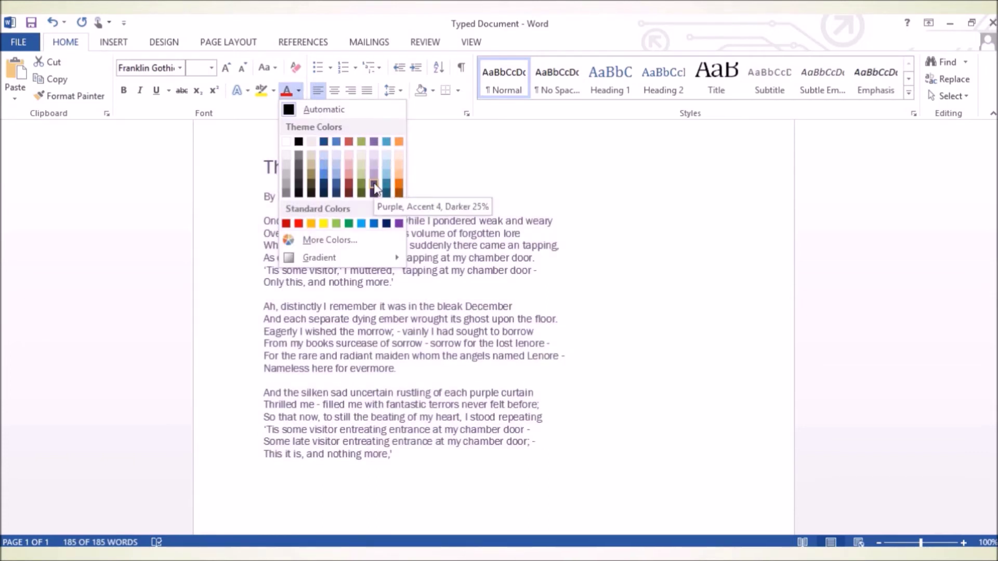
left_click(374, 187)
left_click(646, 190)
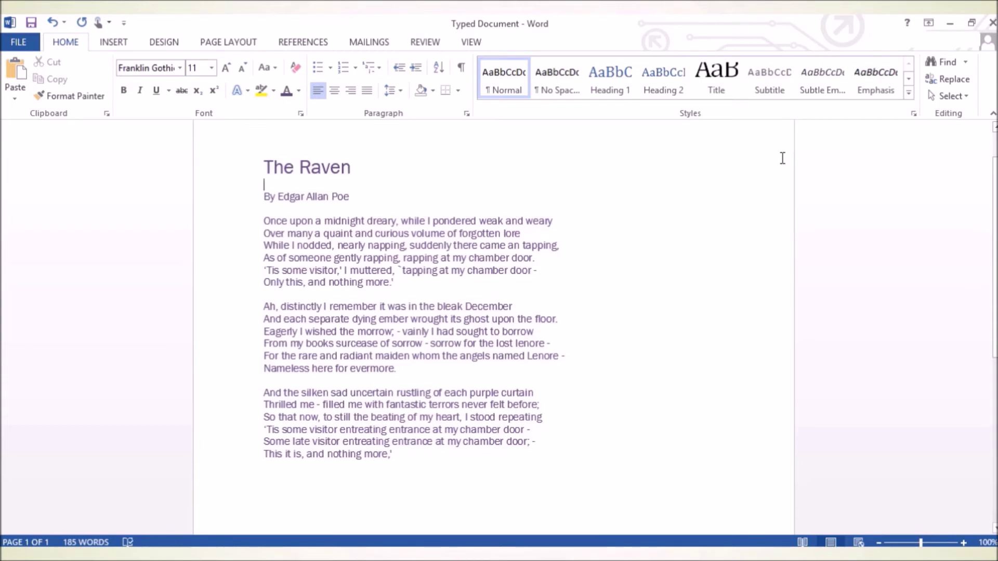
- Apply strikethrough to the title "The Raven"
key("Down")
key("End")
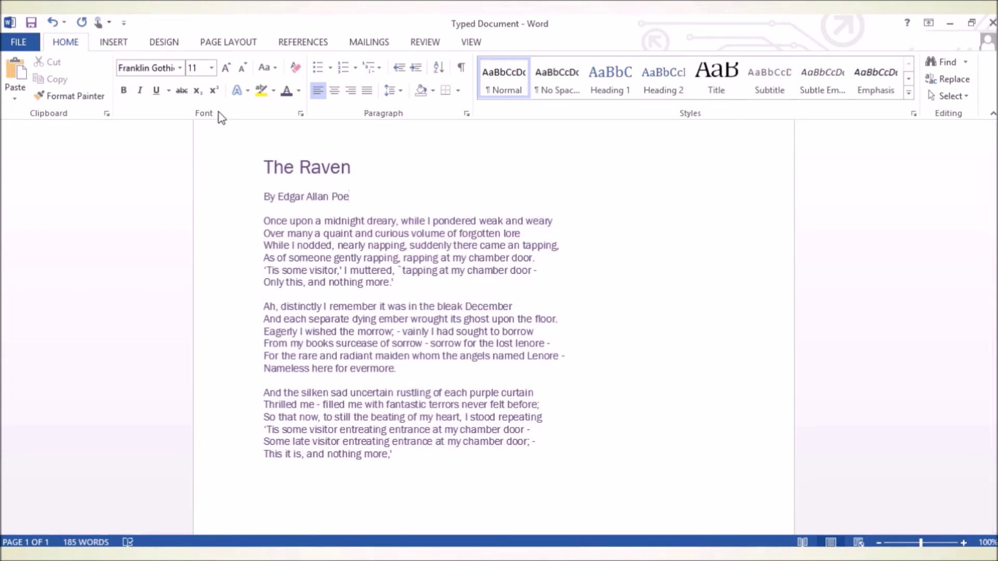
left_click(180, 96)
left_click_drag(359, 167, 274, 151)
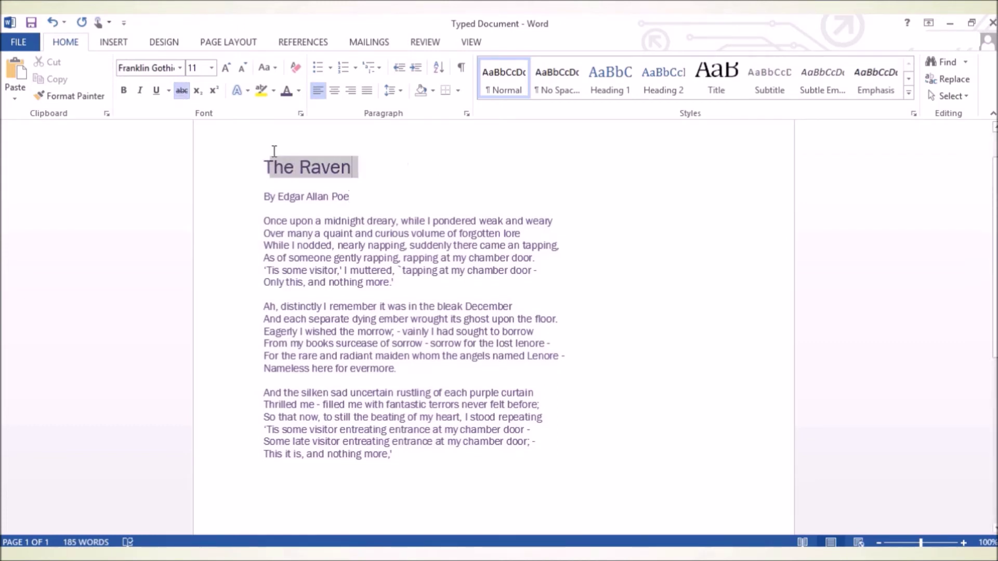
left_click(182, 94)
left_click(468, 166)
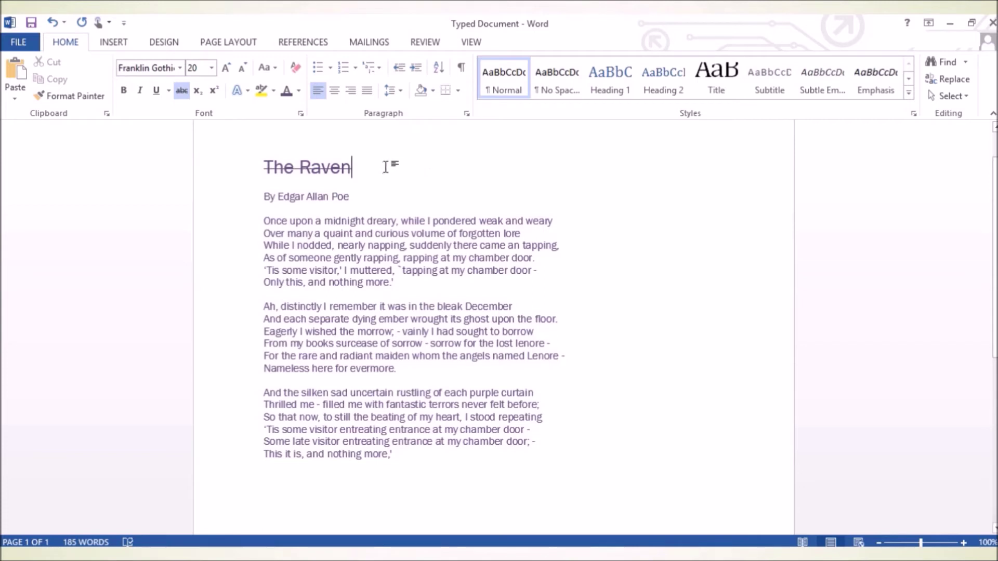
- Remove the strikethrough from the title "The Raven"
left_click_drag(358, 167, 264, 168)
left_click(181, 90)
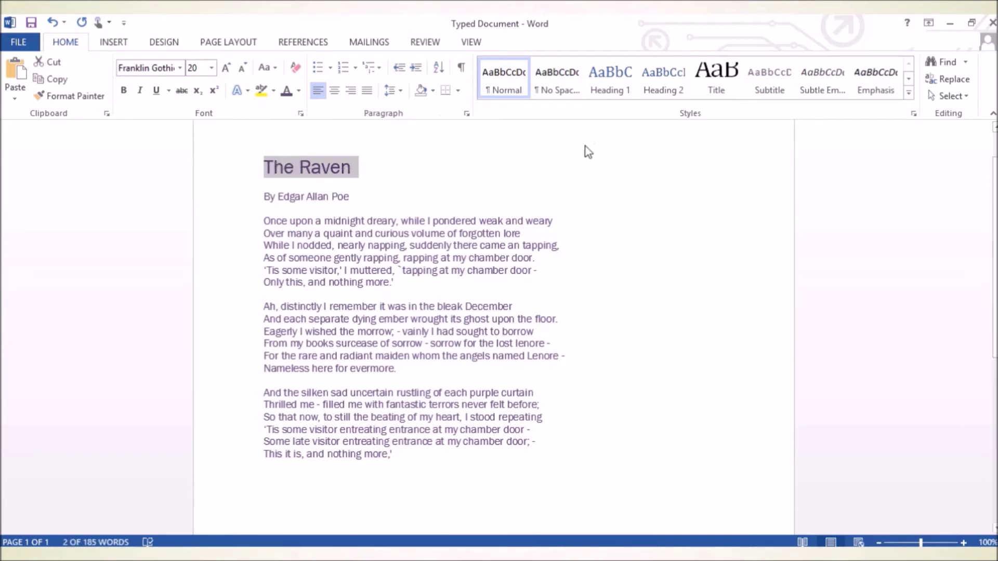
left_click(588, 151)
- Add the year 1845 as superscript after the title "The Raven"
scroll(587, 150, "up", 1)
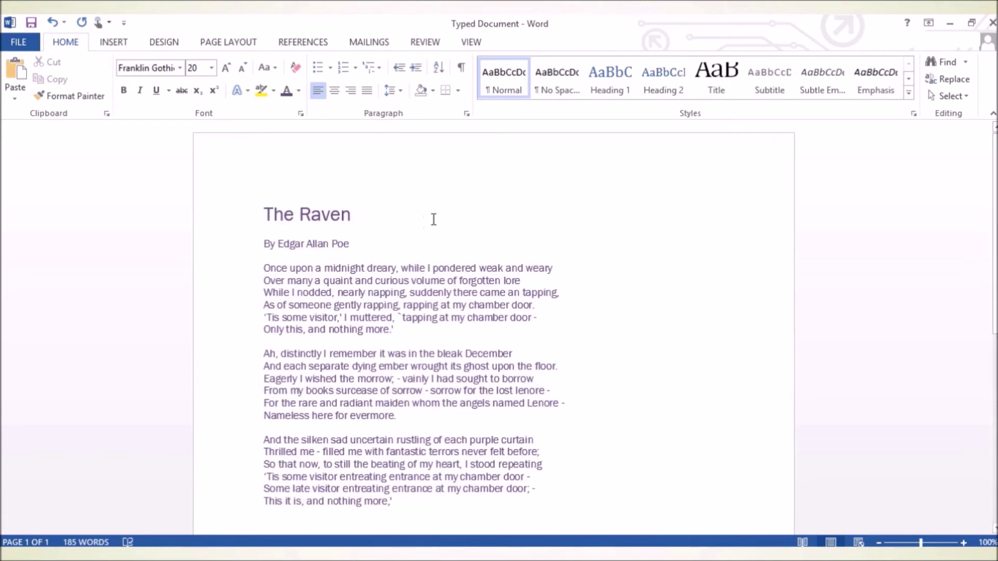
left_click(214, 93)
type("1845")
left_click_drag(357, 201, 417, 207)
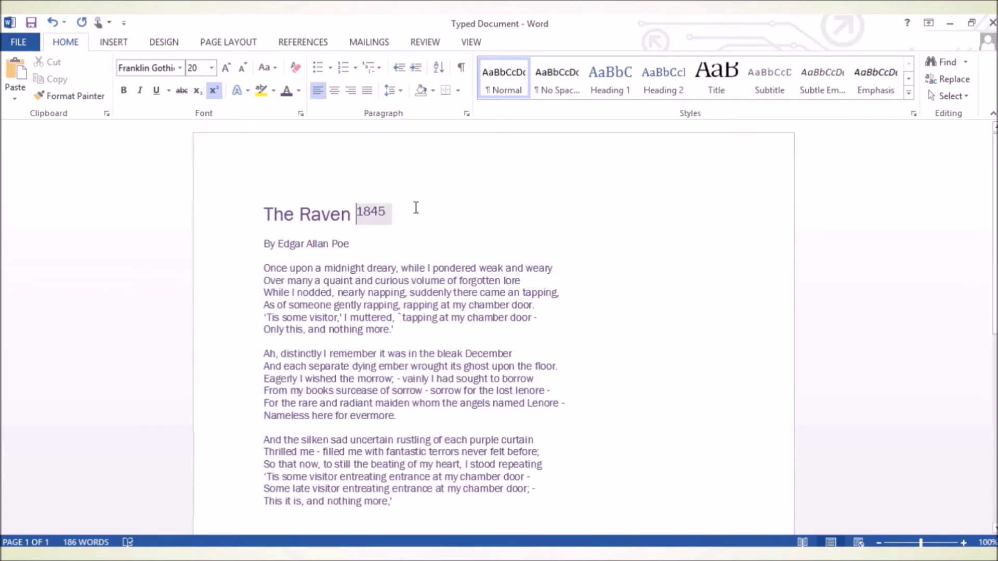
left_click(572, 216)
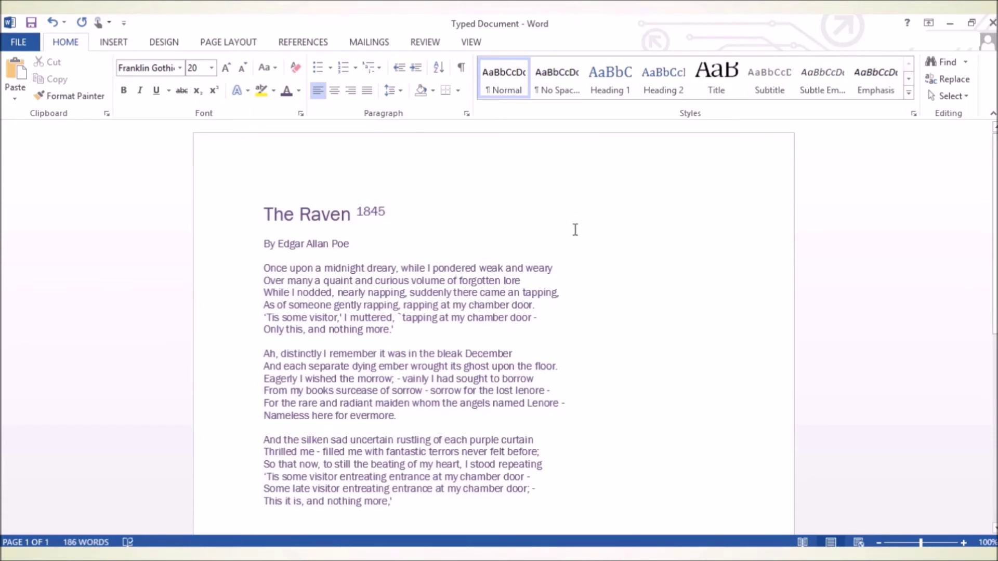
- Highlight the line "By Edgar Allan Poe" in yellow and undo the highlighting
key("ctrl+z")
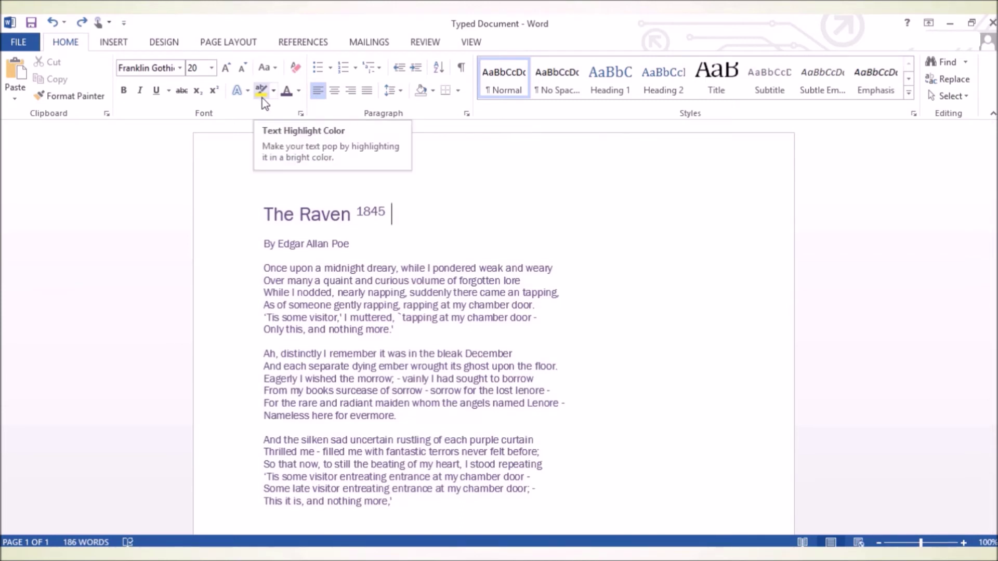
left_click(363, 243)
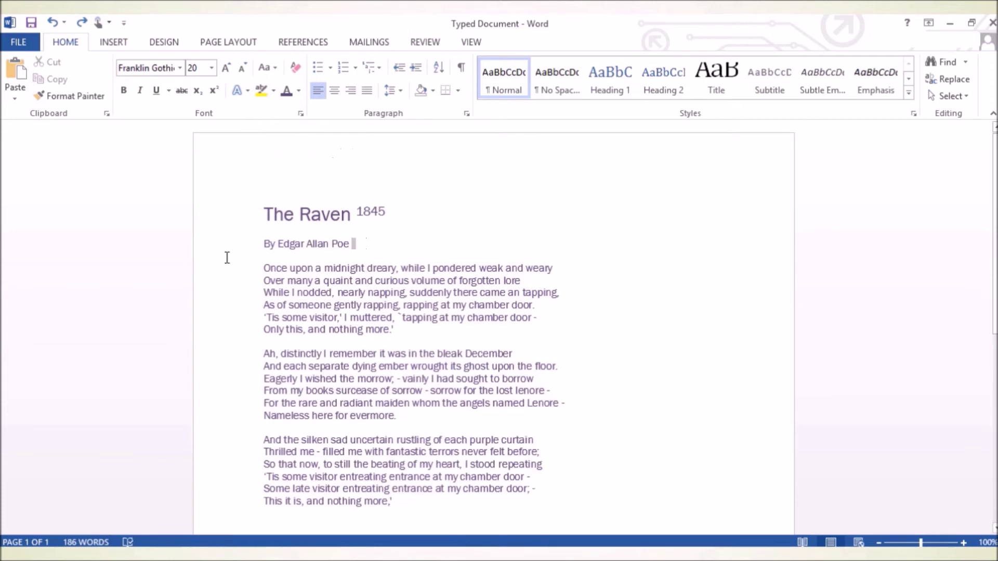
left_click(226, 245)
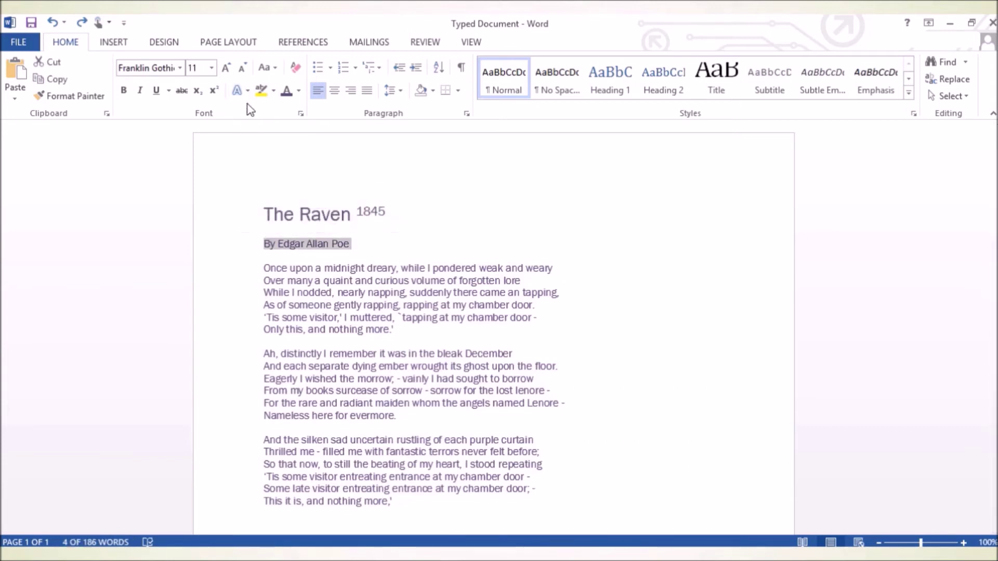
left_click(274, 92)
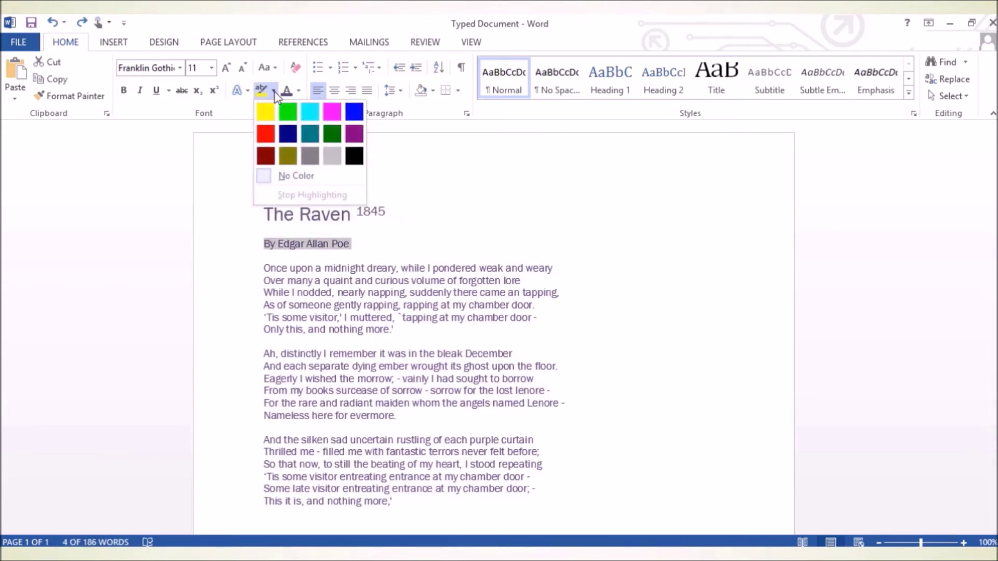
left_click(265, 112)
left_click(650, 226)
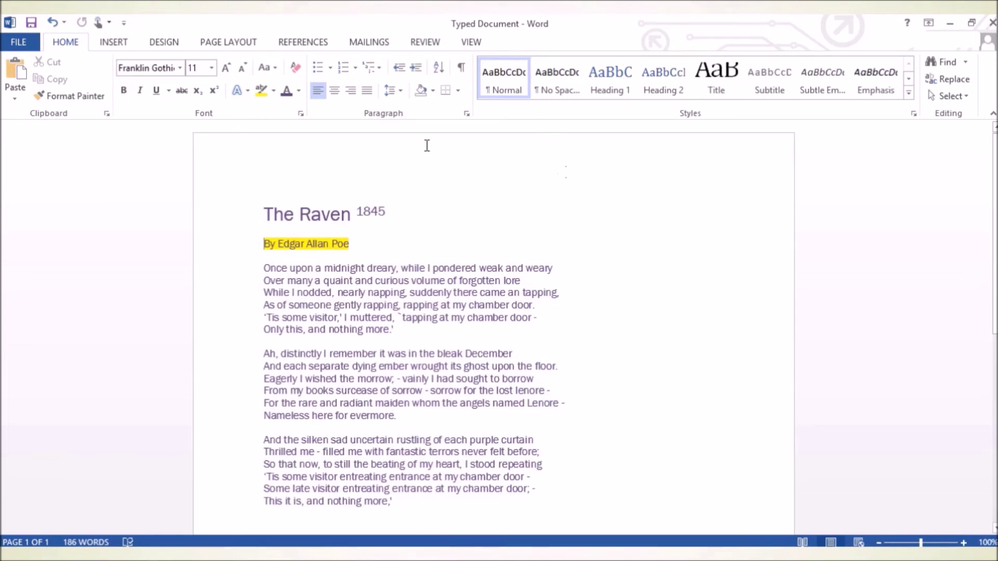
left_click(52, 23)
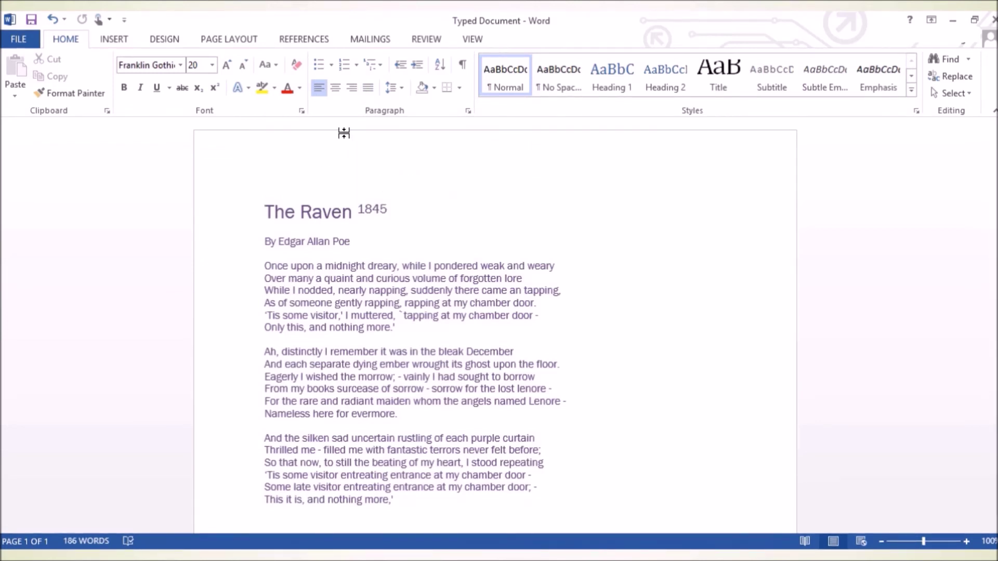
- Center the title line "The Raven 1845" and undo the centering
triple_click(266, 211)
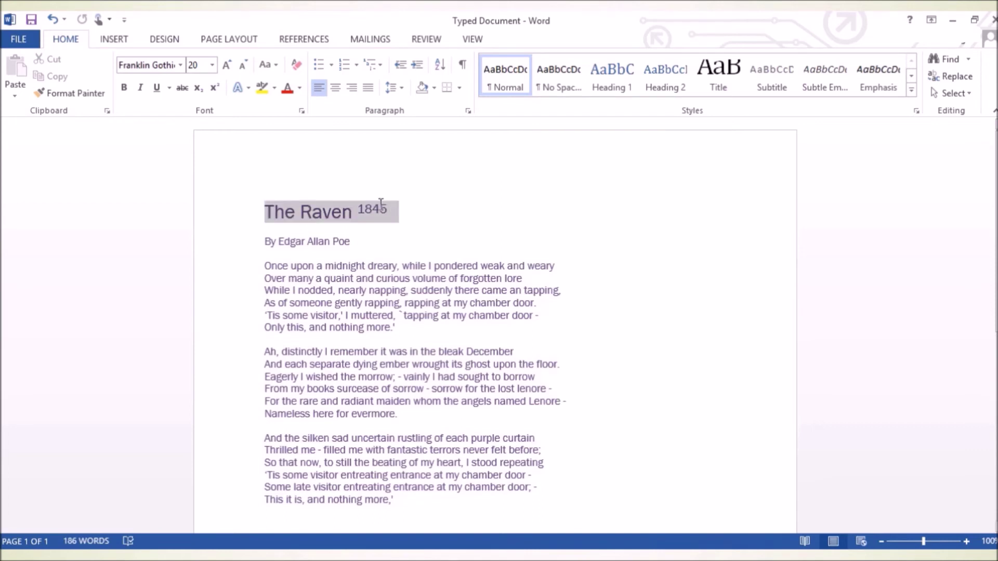
left_click(335, 87)
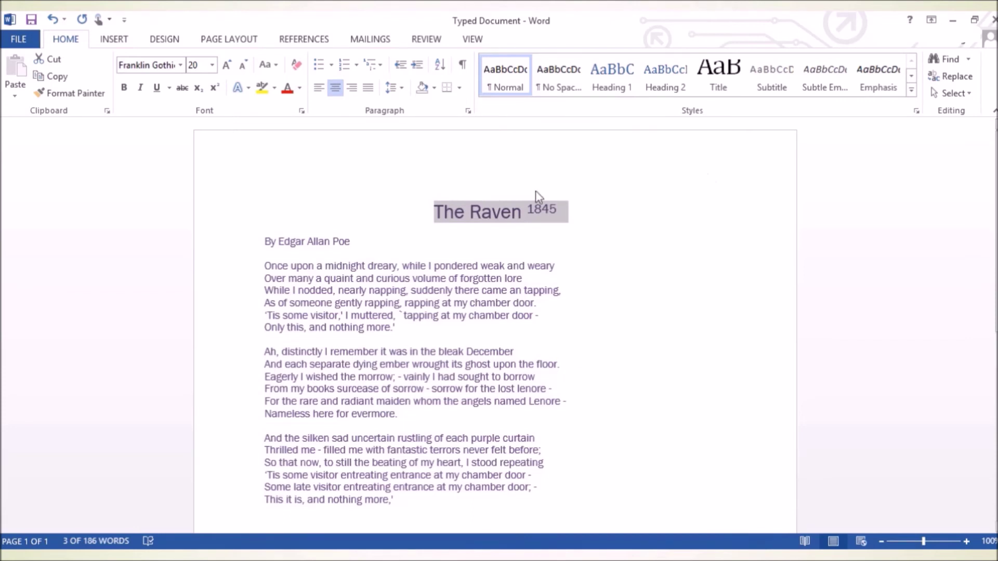
left_click(55, 20)
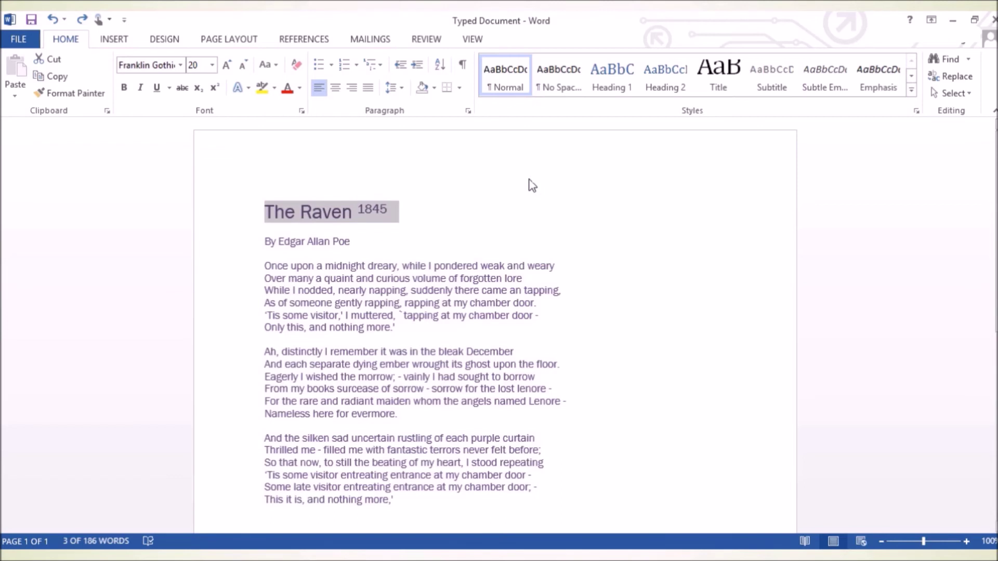
- Try centered, right and justified alignment on all the document's text
key("ctrl+a")
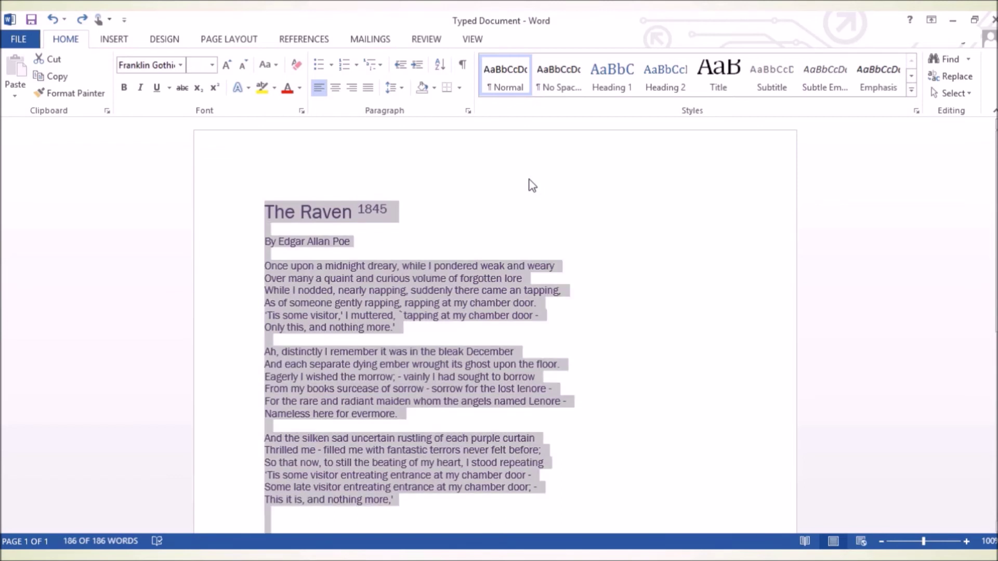
left_click(335, 87)
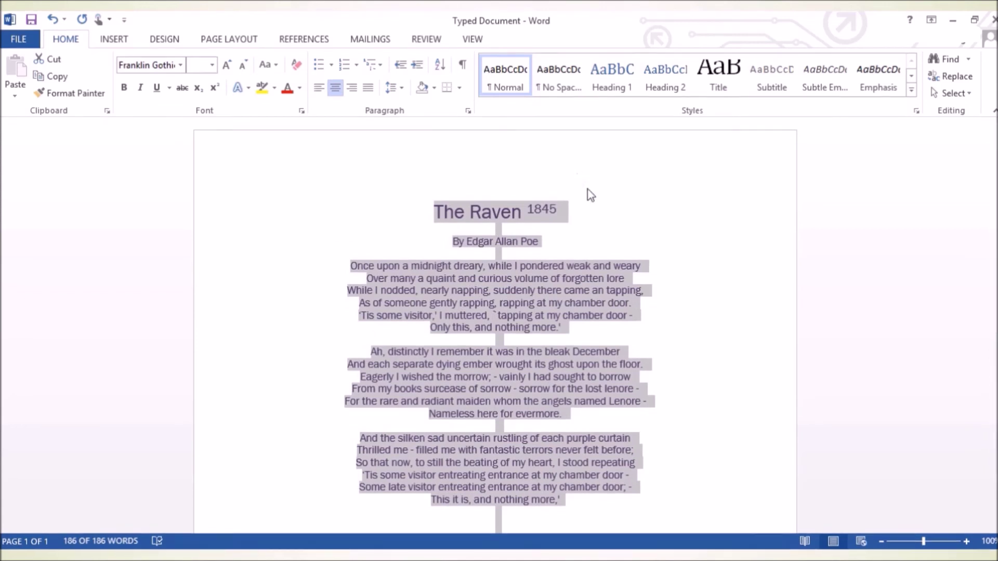
left_click(351, 88)
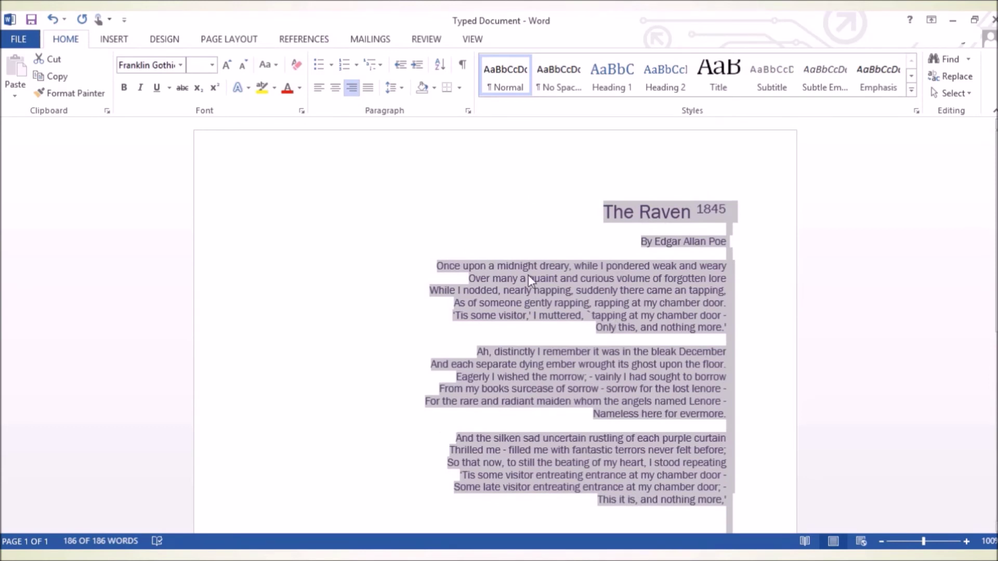
left_click(368, 91)
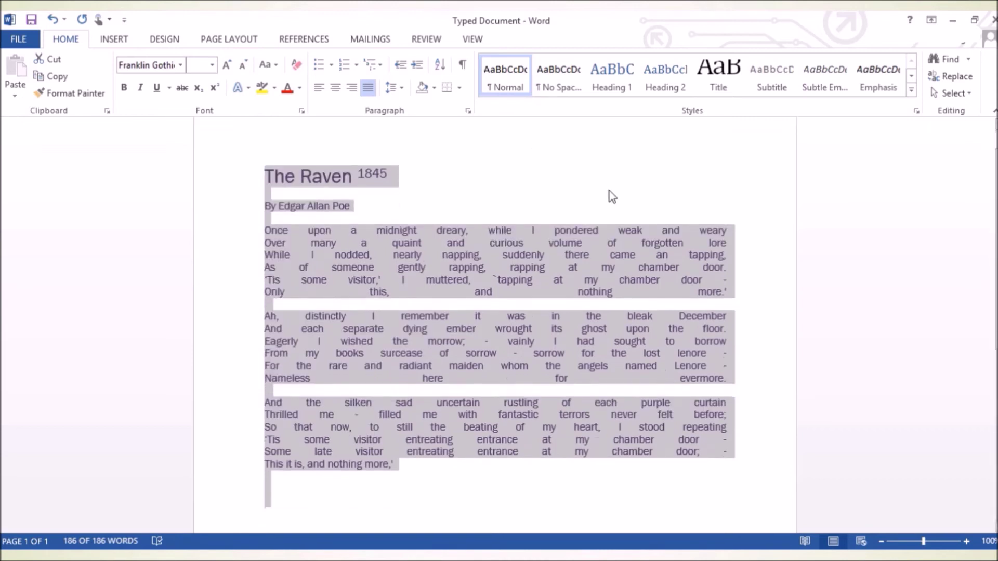
scroll(606, 194, "down", 5)
scroll(603, 195, "up", 4)
- Set all the document's text back to left alignment and deselect it
left_click(319, 88)
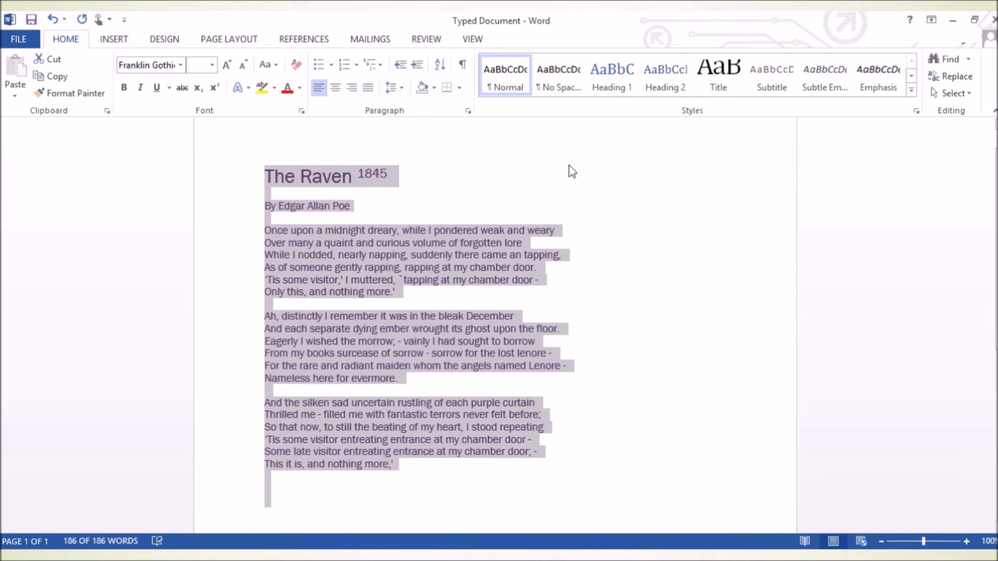
scroll(555, 208, "up", 1)
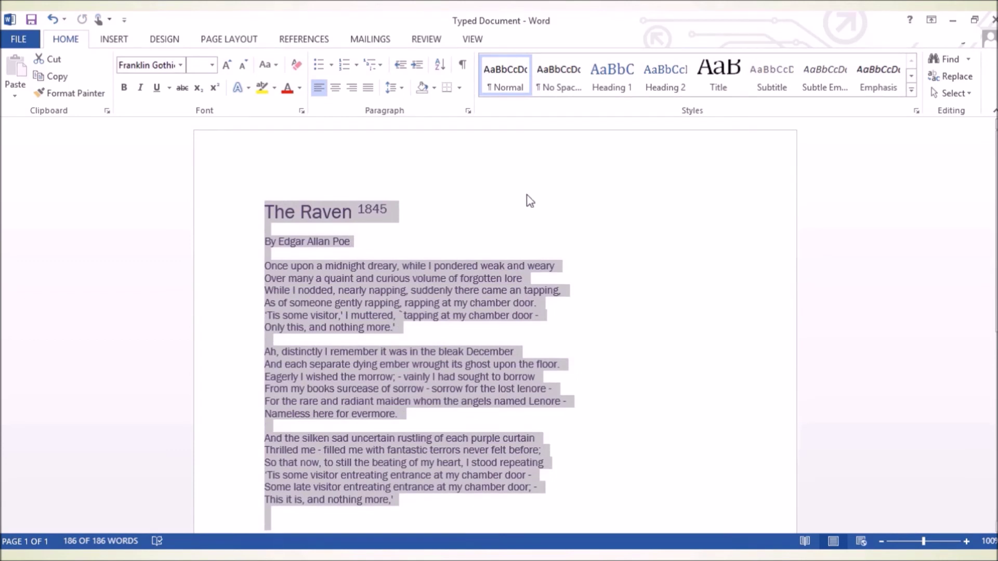
left_click(400, 164)
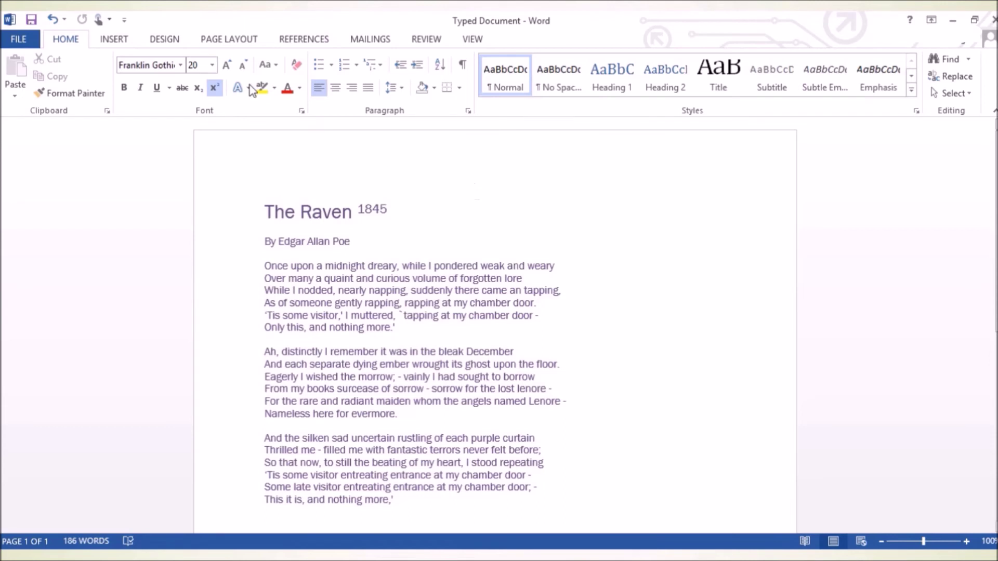
- Search Bing's online pictures for "Raven" and insert the image of the black raven on branches after the title
left_click(113, 40)
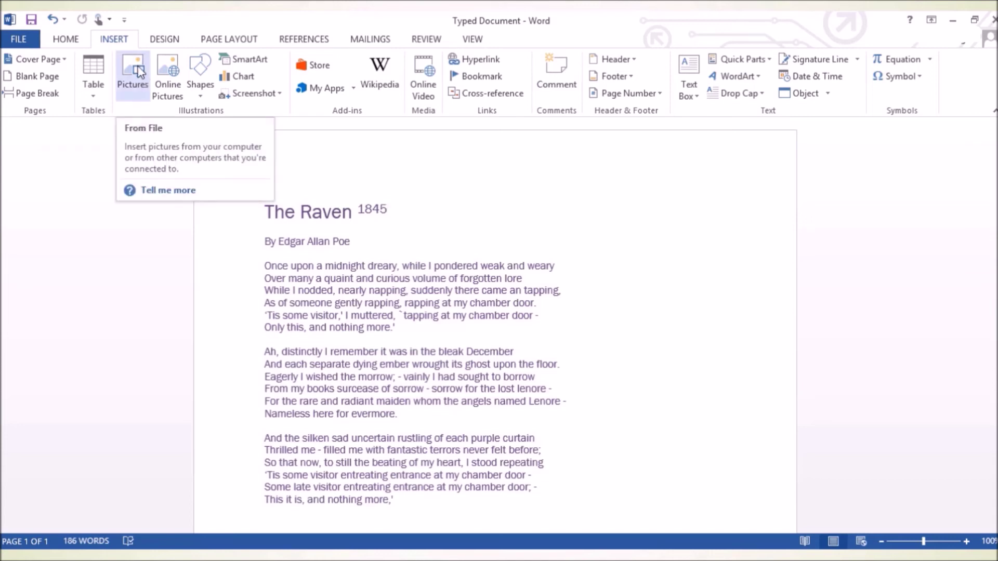
left_click(167, 83)
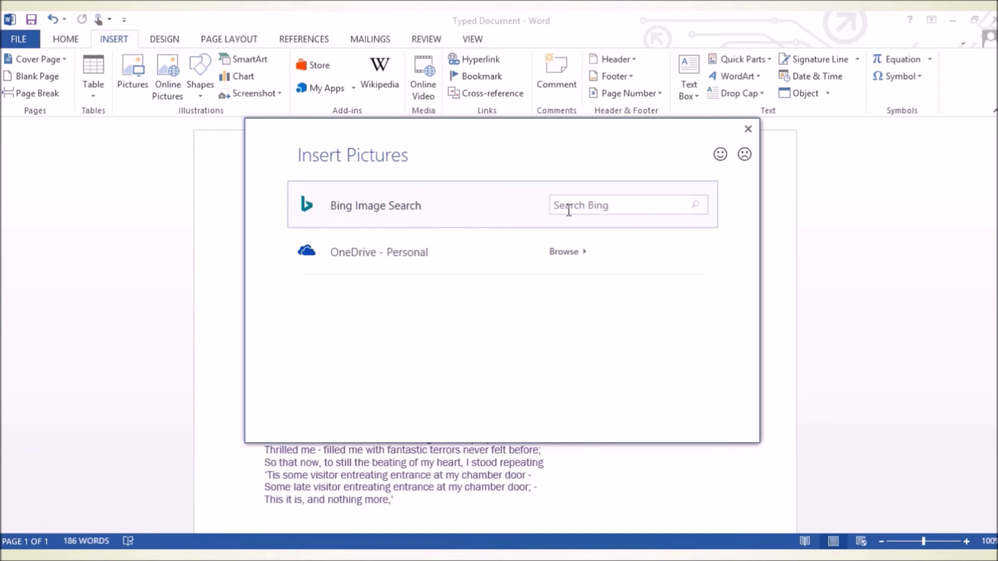
left_click(591, 204)
type("Raven")
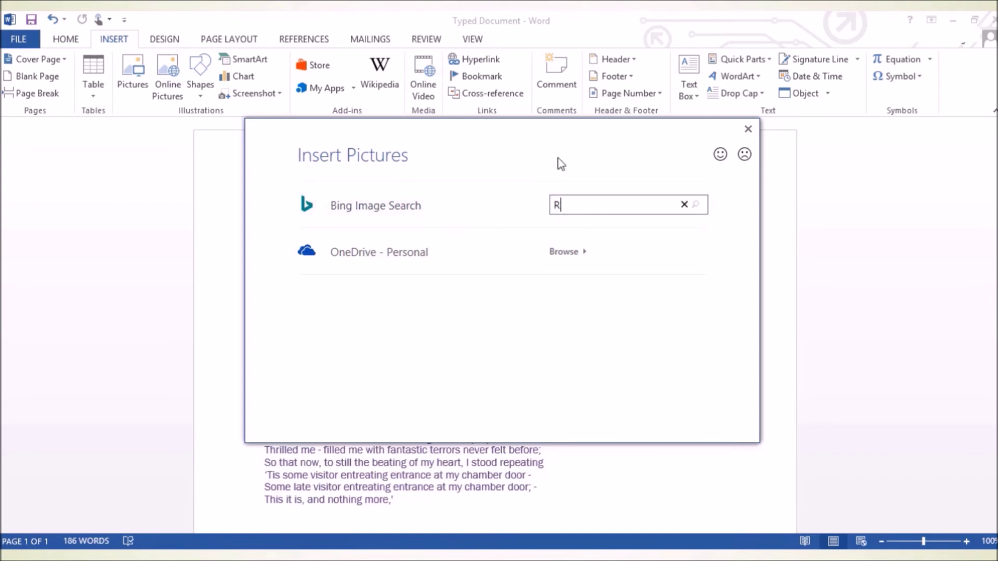
key("Return")
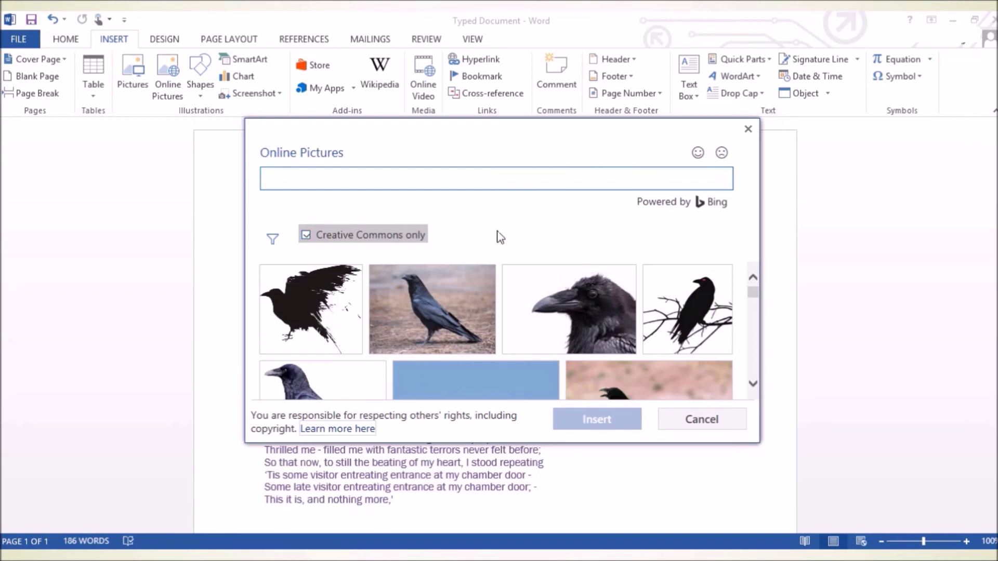
left_click(686, 308)
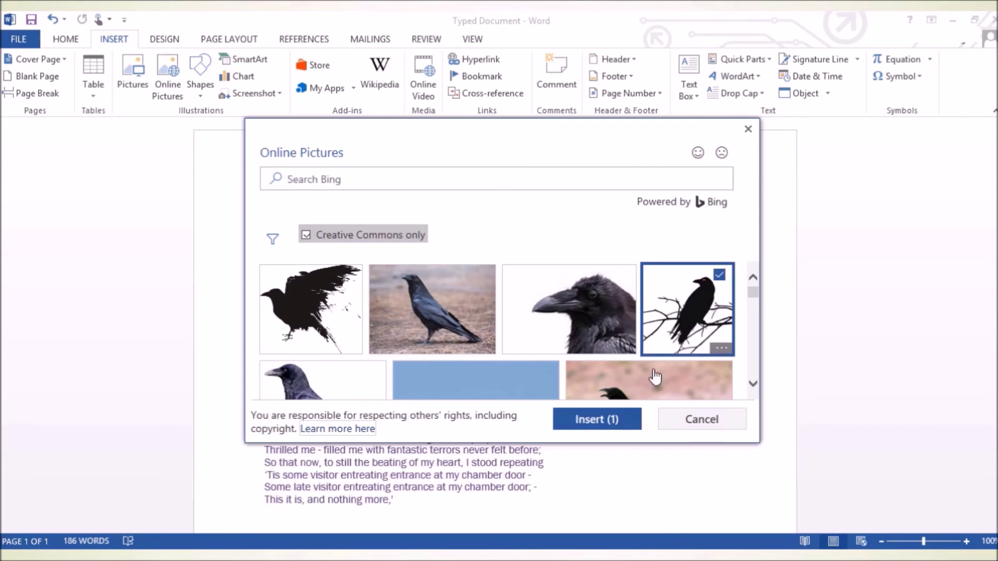
left_click(599, 426)
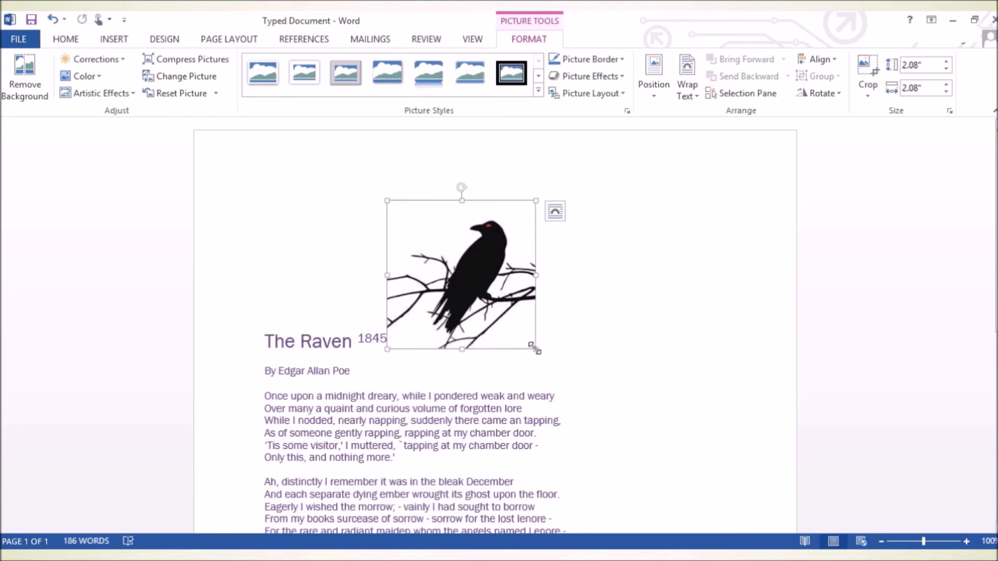
- Resize the raven picture proportionally, enlarging it first and shrinking it to about 1.44 by 1.44 inches
left_click_drag(534, 348, 631, 441)
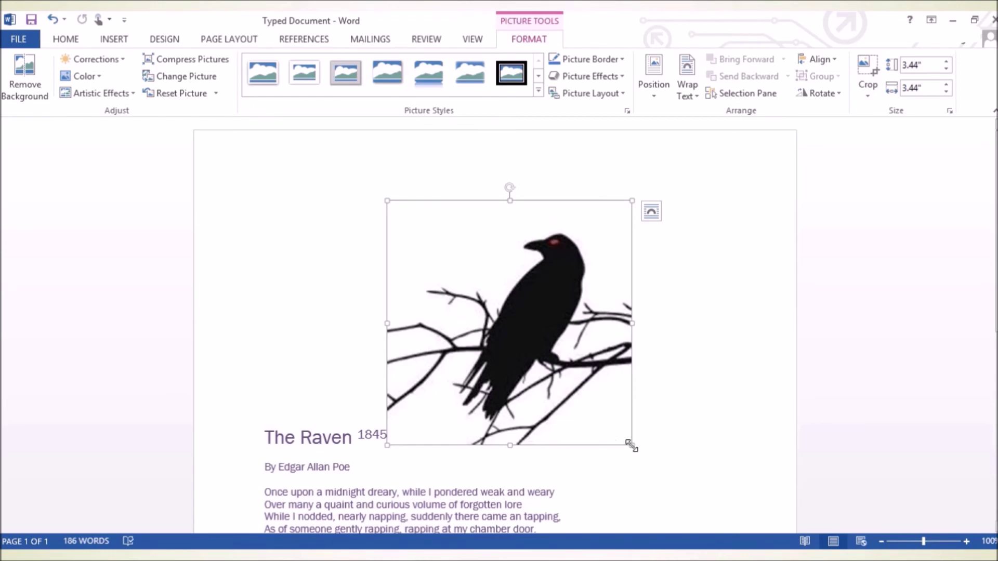
left_click_drag(632, 446, 446, 305)
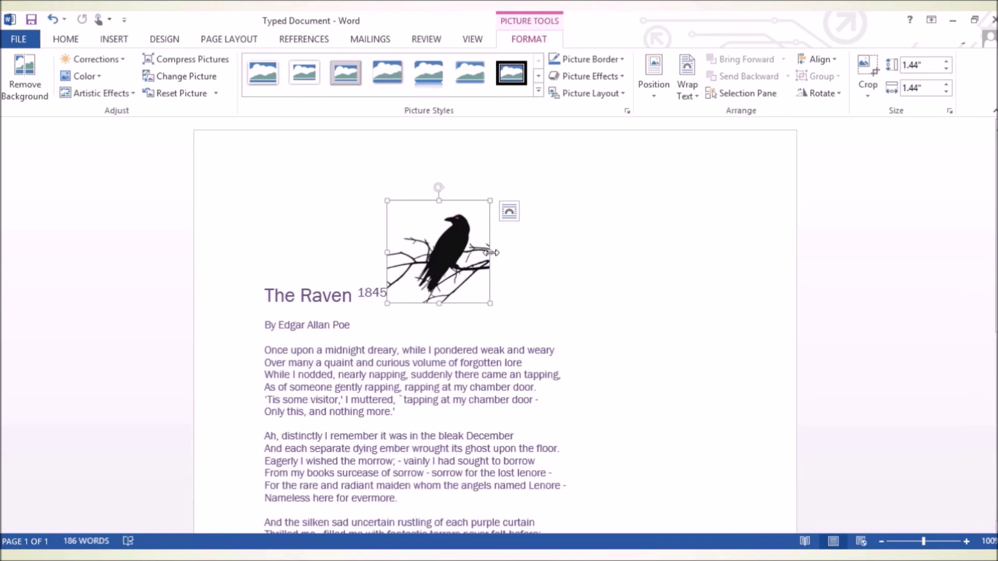
- Stretch the raven picture to about 2.15 inches wide, undo the stretch, and try rotating the picture
left_click_drag(490, 253, 541, 252)
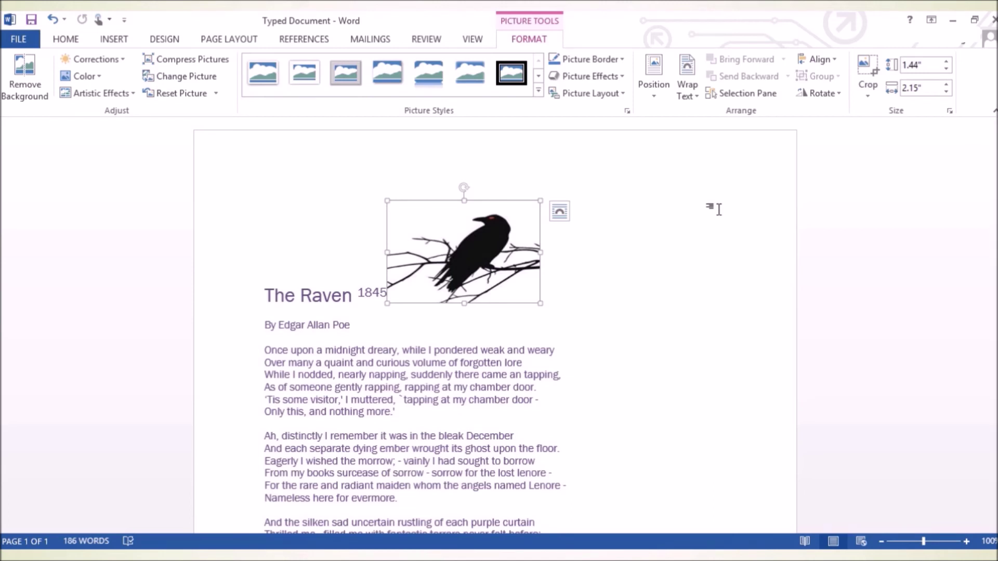
key("ctrl+z")
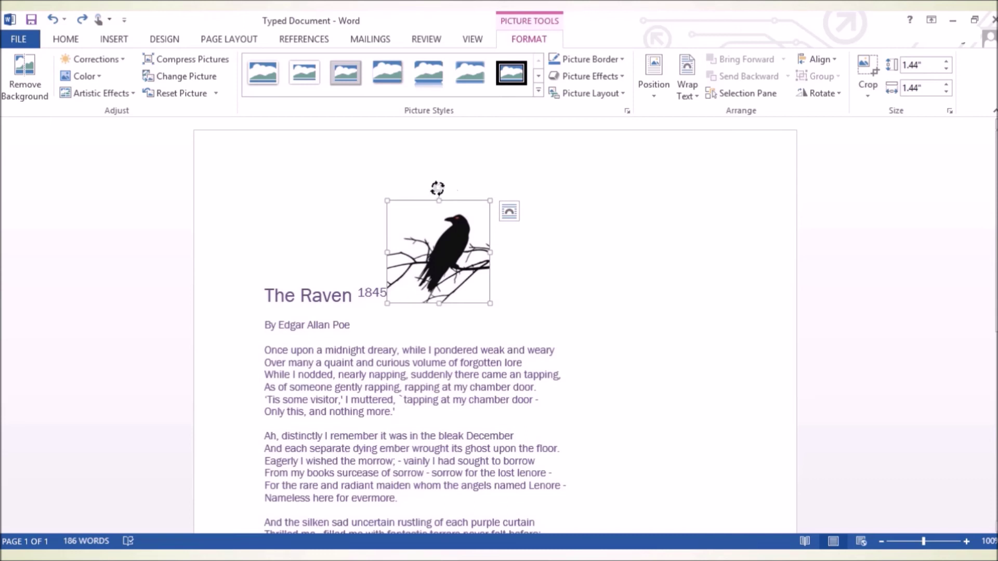
mouse_move(438, 192)
left_mouse_down()
mouse_move(483, 202)
mouse_move(508, 261)
mouse_move(486, 312)
mouse_move(429, 321)
mouse_move(377, 297)
mouse_move(359, 234)
mouse_move(374, 203)
mouse_move(435, 190)
left_mouse_up()
- Try moving the in-line raven picture around the page, placing it within the poem after "suddenly there came"
left_click_drag(441, 242, 712, 185)
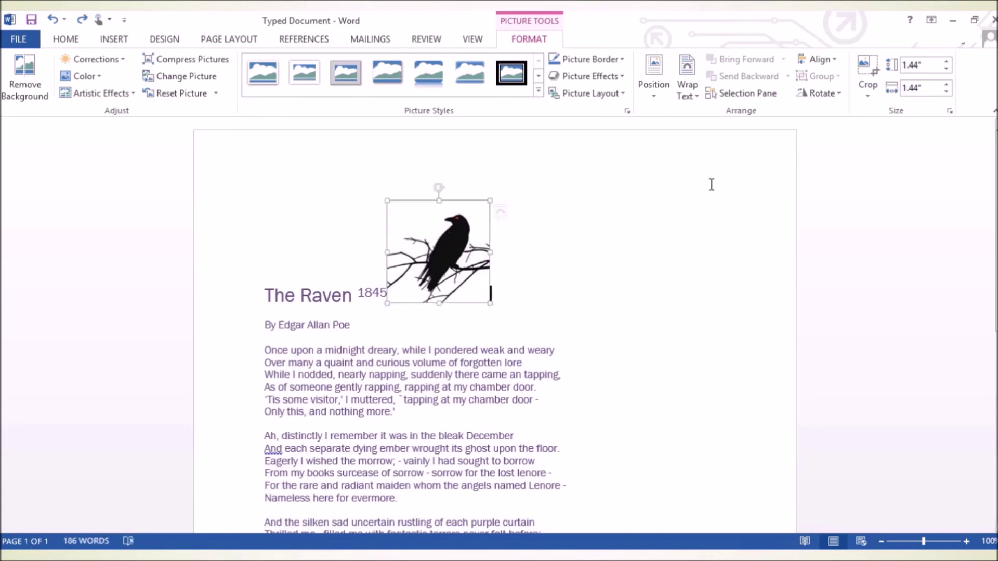
left_click_drag(434, 242, 768, 182)
left_click_drag(450, 243, 453, 328)
left_click_drag(424, 282, 432, 371)
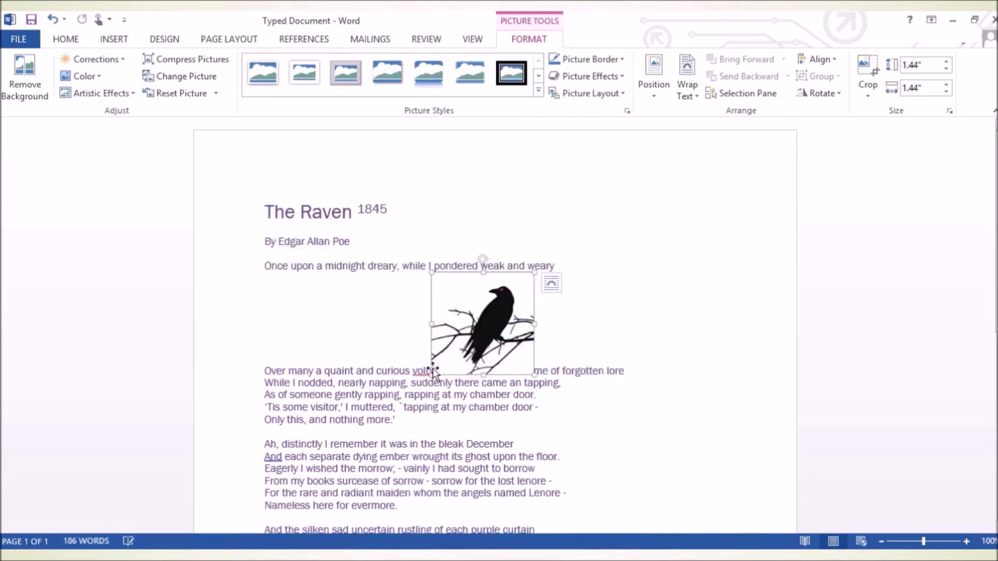
left_click_drag(478, 307, 389, 371)
left_click_drag(451, 321, 507, 382)
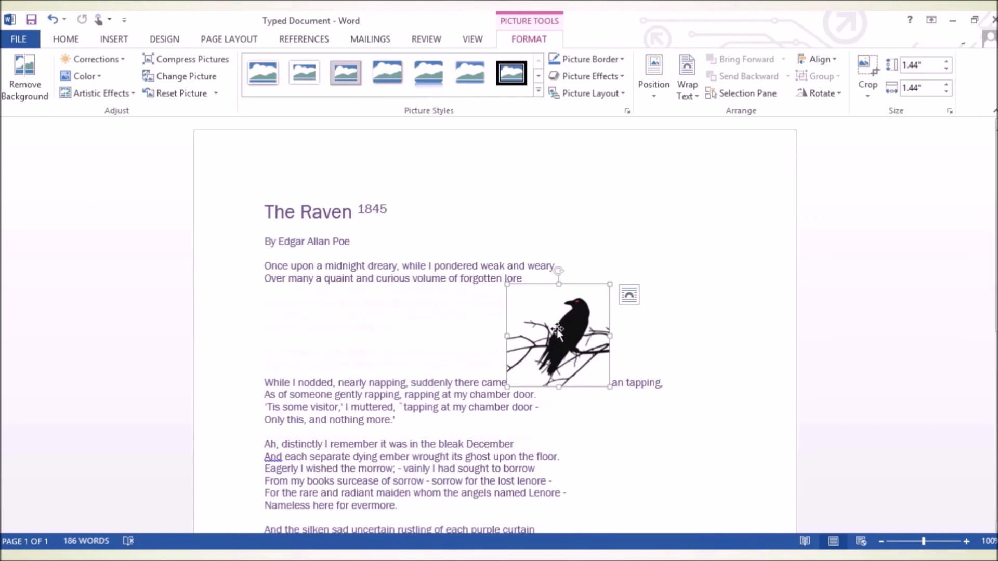
- Set the raven picture's text wrapping to In Front of Text and move it to the page's upper-right corner beside the title
key("ctrl+z")
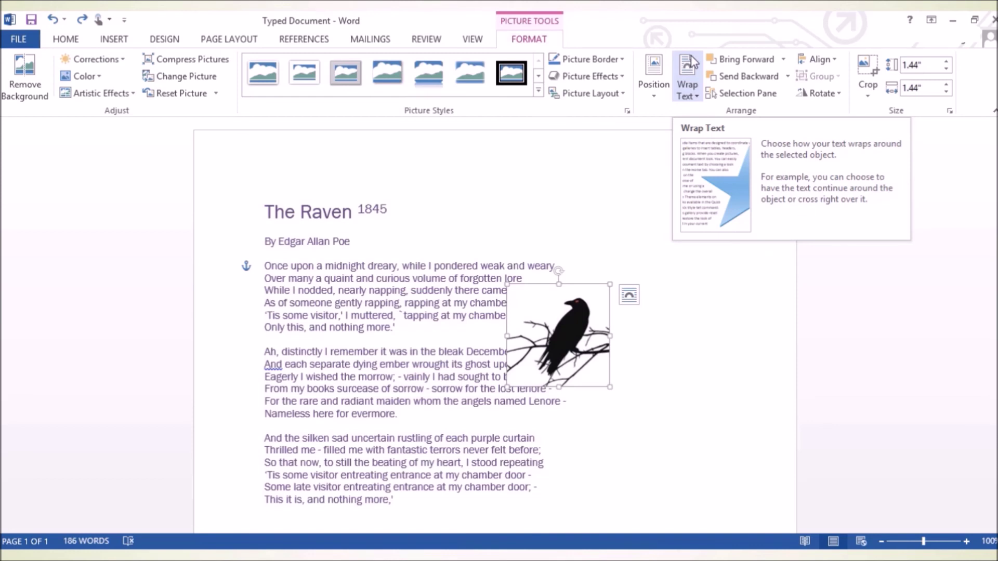
left_click(697, 95)
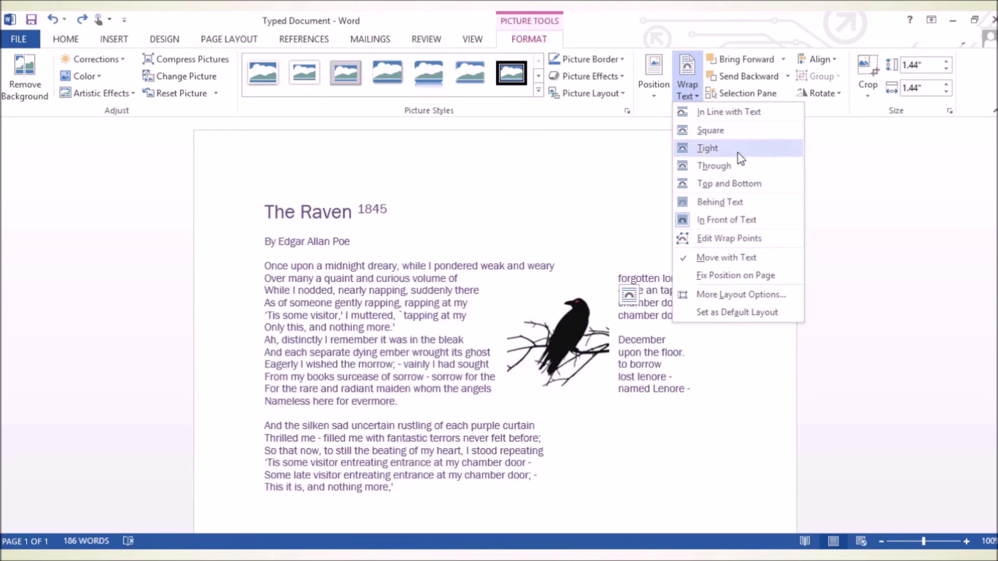
left_click(744, 224)
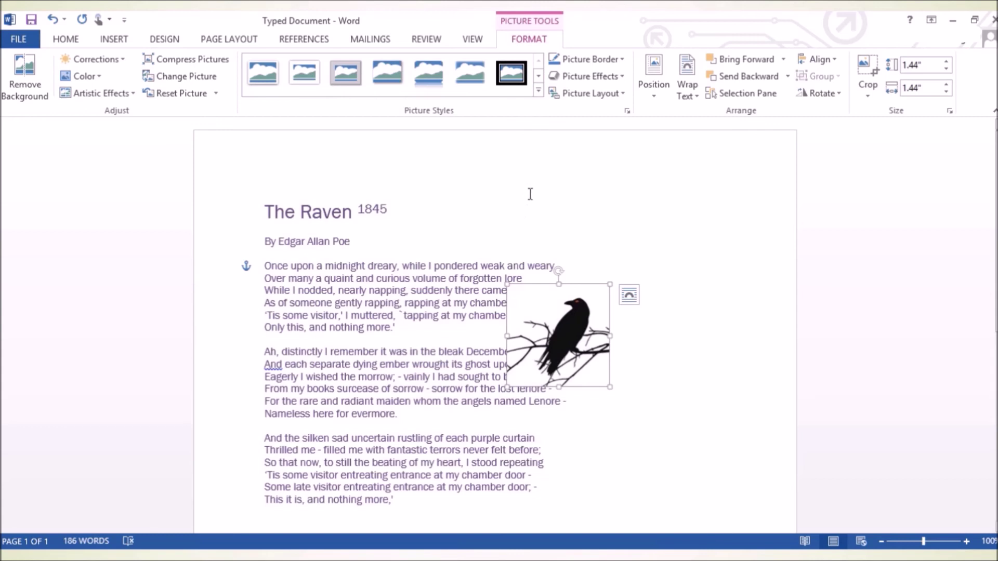
left_click_drag(566, 328, 703, 212)
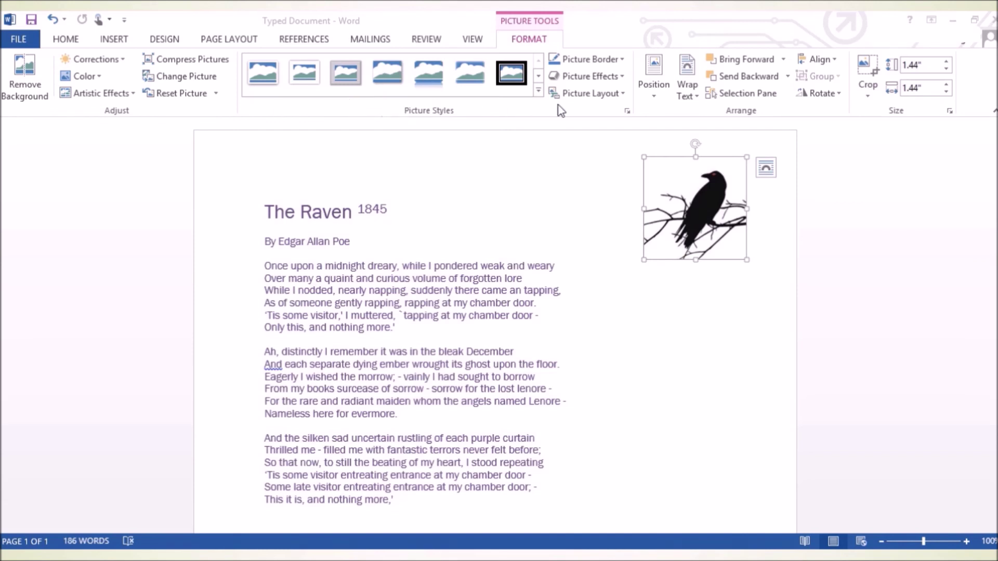
- Apply the black double-frame picture style with a thin inner border to the raven picture and move it down beside the title and first stanza
left_click(541, 94)
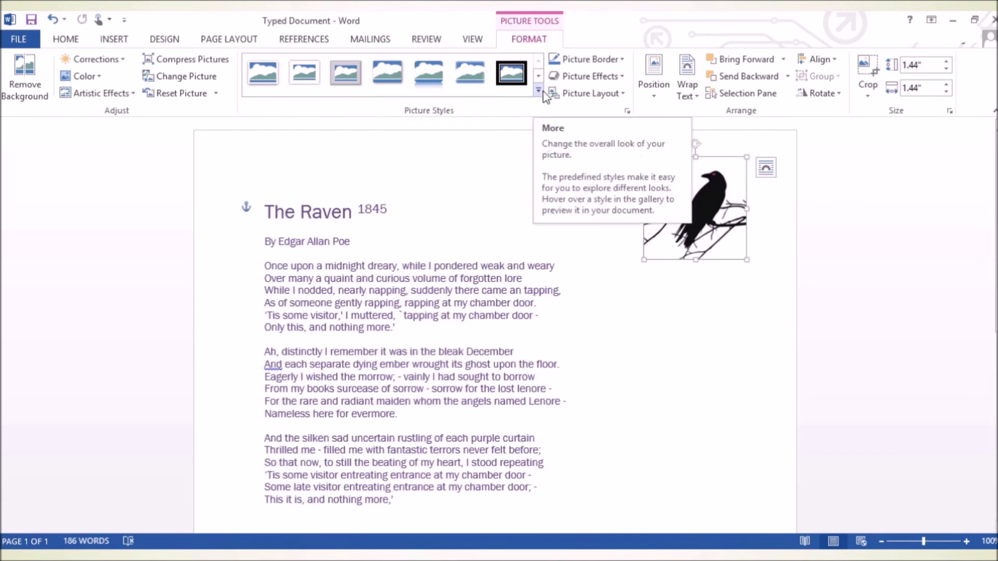
left_click(541, 93)
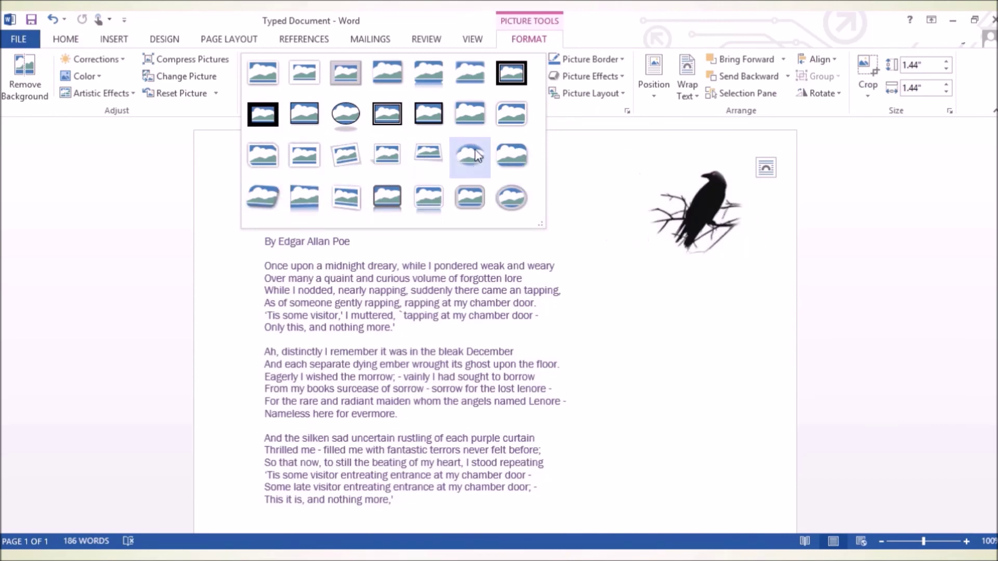
left_click(388, 114)
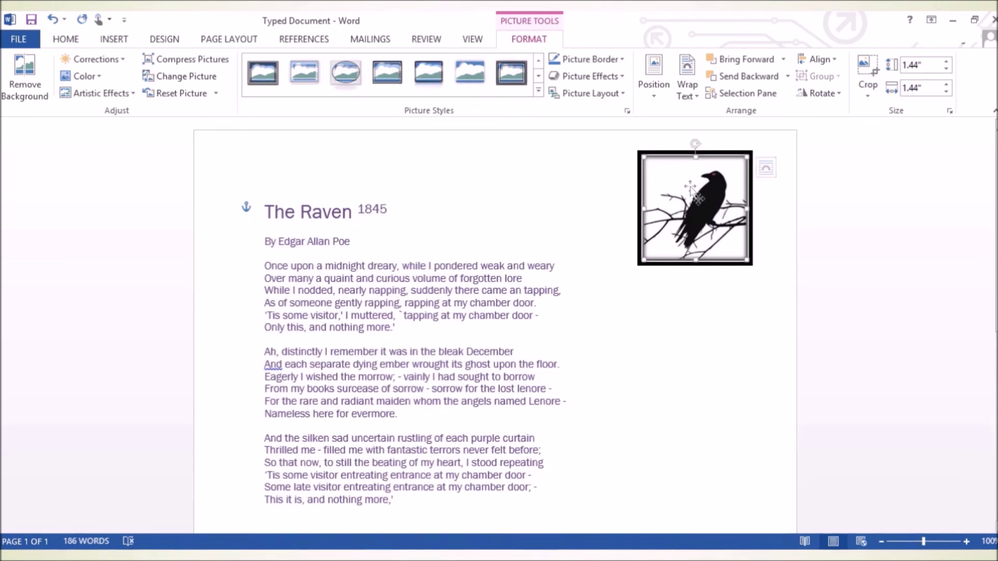
left_click_drag(690, 189, 691, 254)
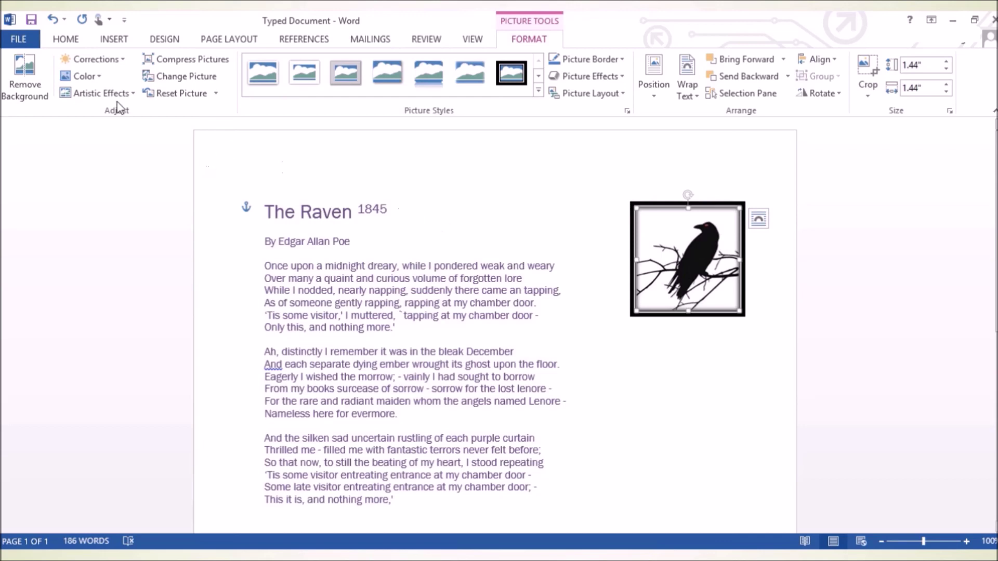
- Open the print settings, set the number of copies to 10, and review the available printers, keeping HP ePrint
left_click(18, 39)
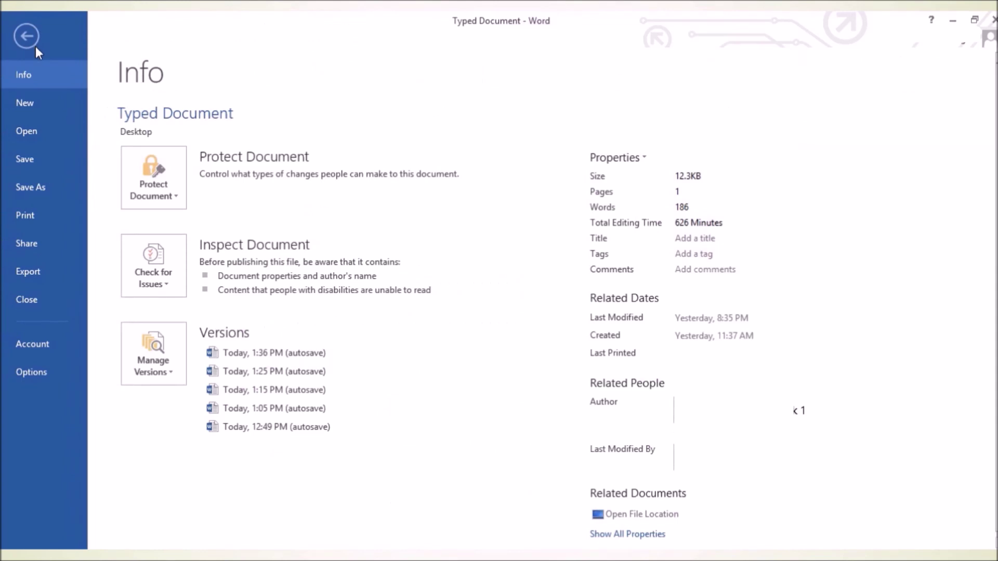
left_click(45, 211)
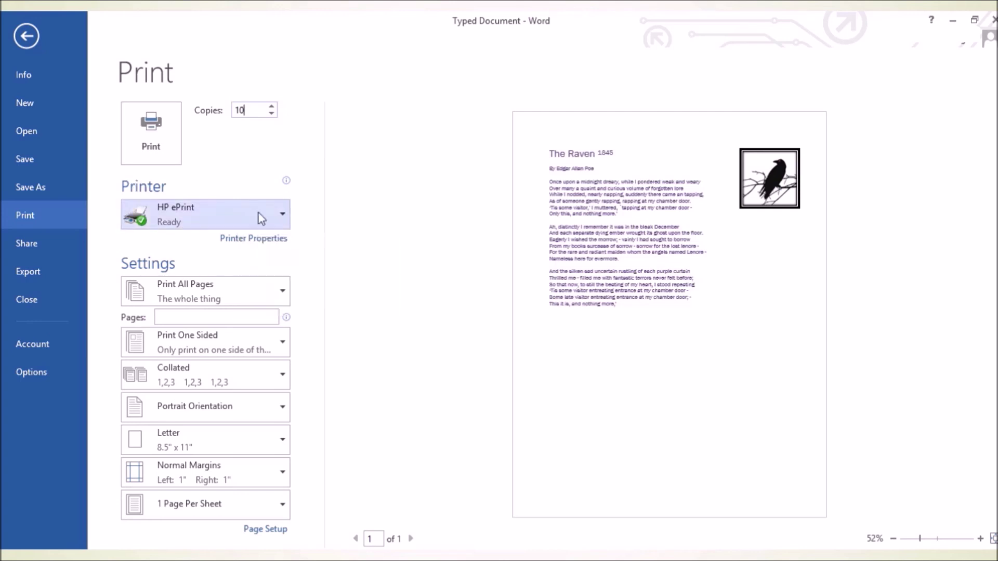
left_click(285, 219)
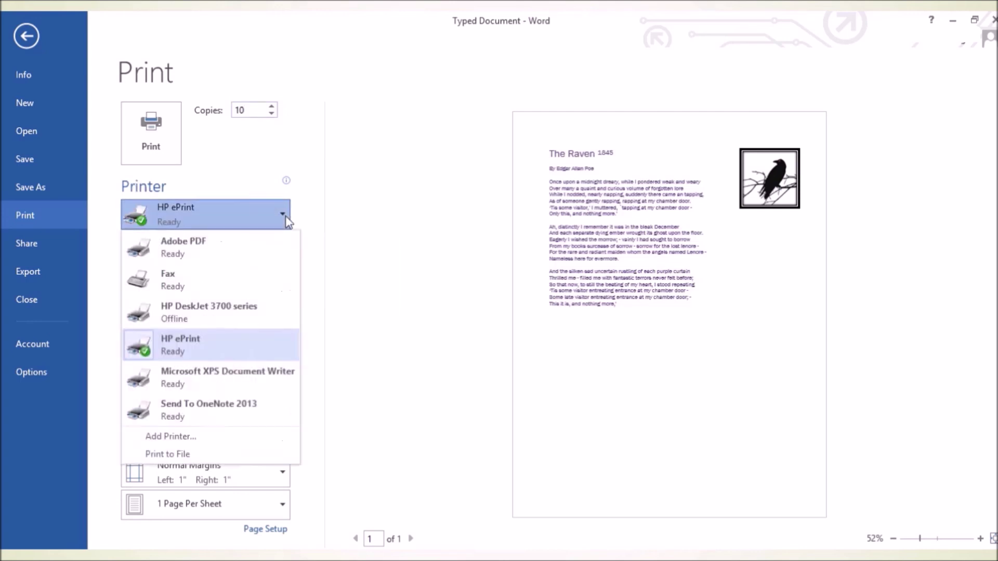
left_click(240, 222)
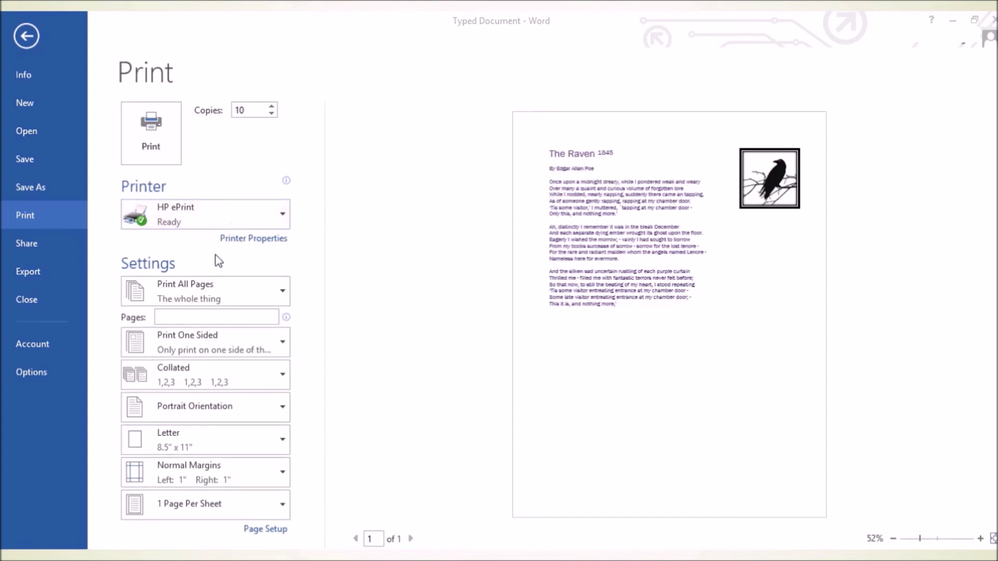
- Try restricting the printout to pages 2-4, and clear the page range again
left_click(182, 315)
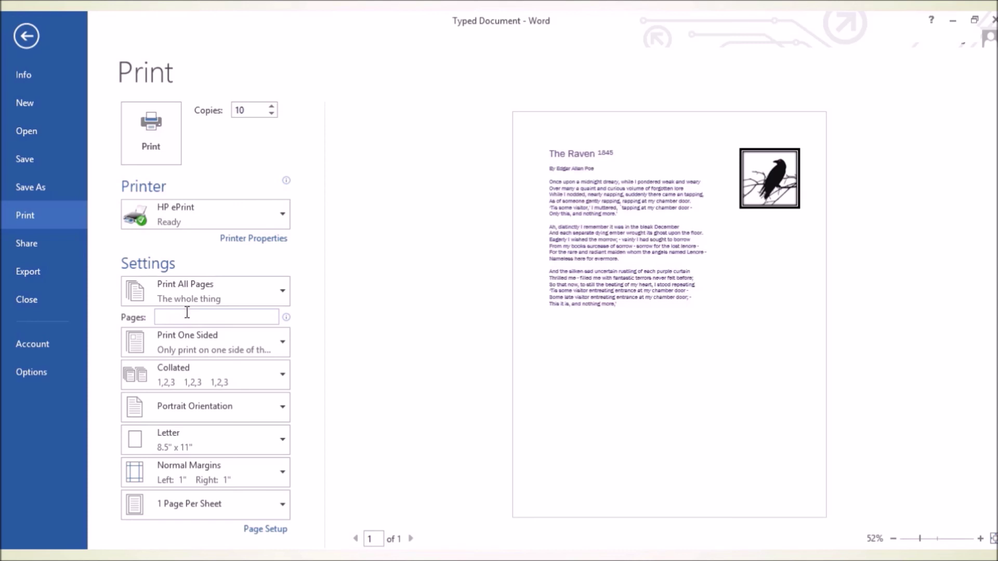
type("2")
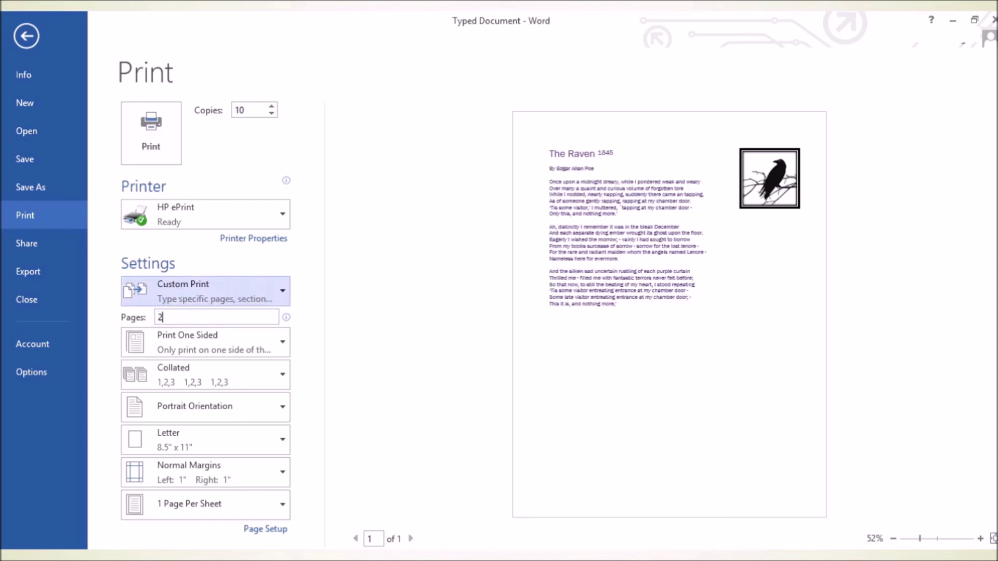
type("-4")
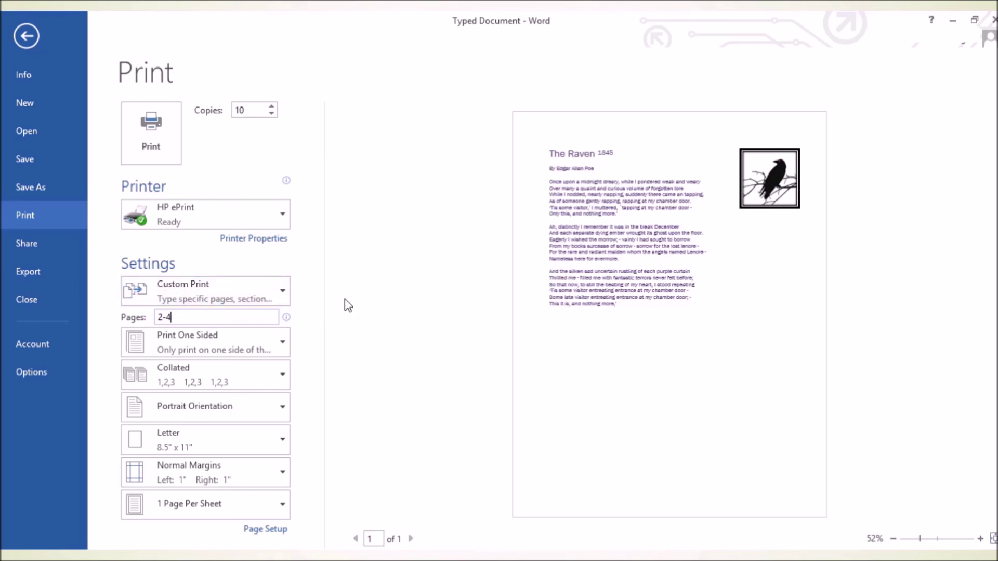
key("BackSpace")
key("BackSpace")
key("BackSpace")
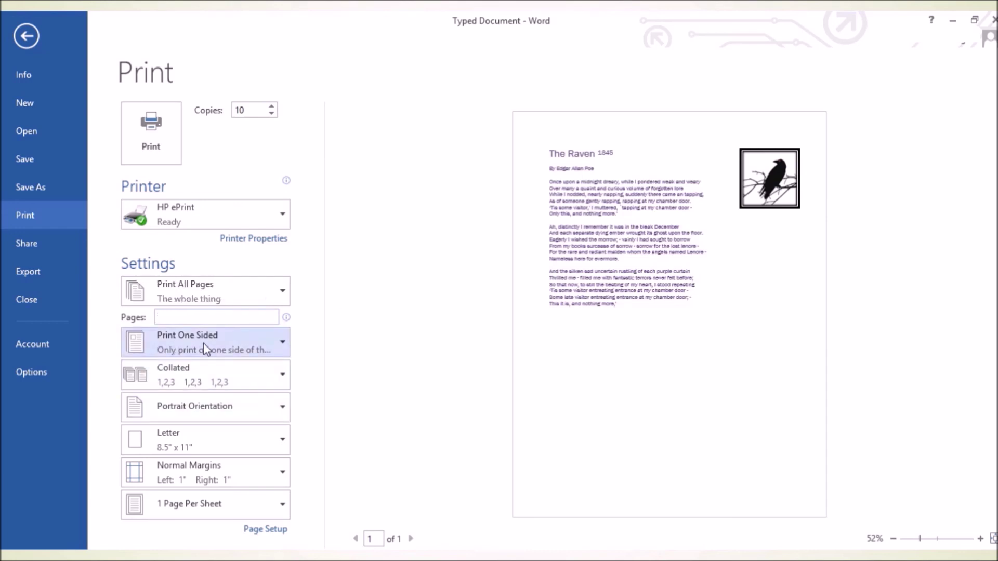
- Review the one-sided and two-sided printing options, and try Landscape Orientation before restoring Portrait Orientation
left_click(223, 344)
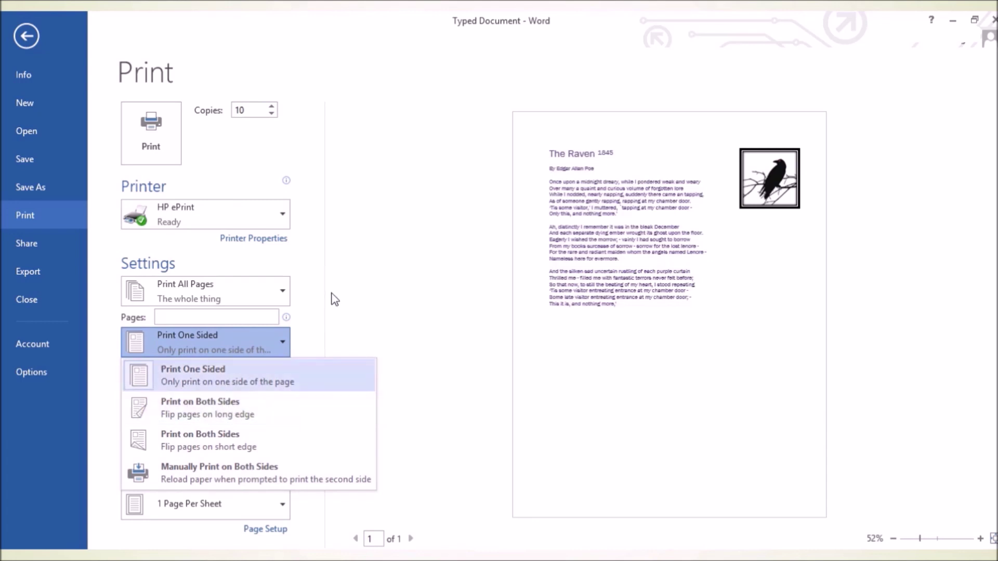
left_click(251, 335)
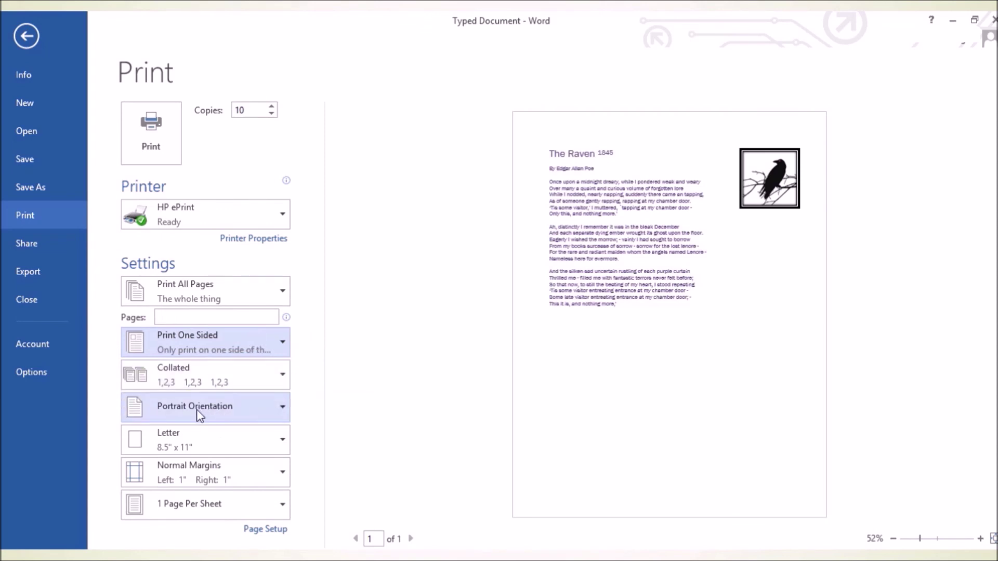
left_click(281, 407)
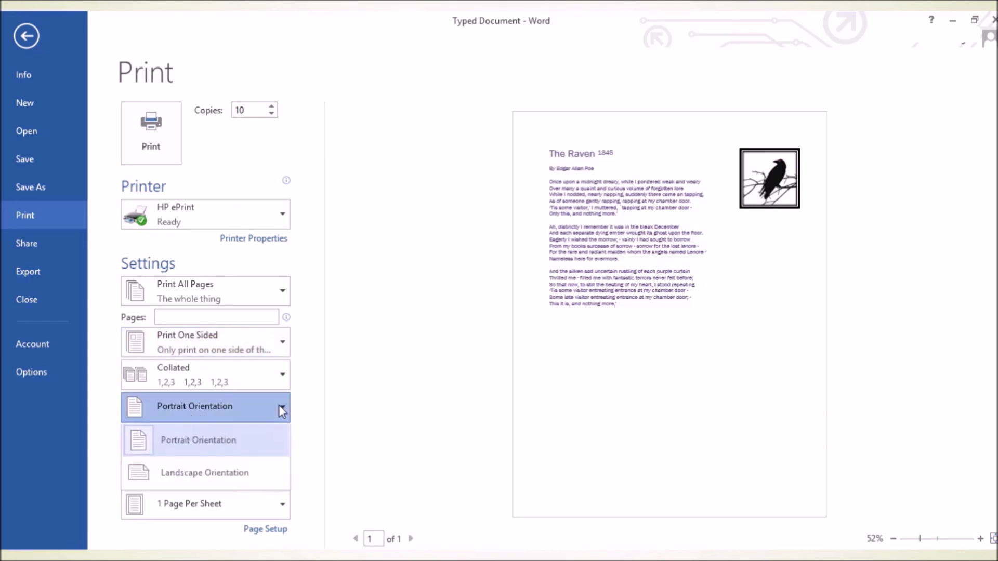
left_click(211, 470)
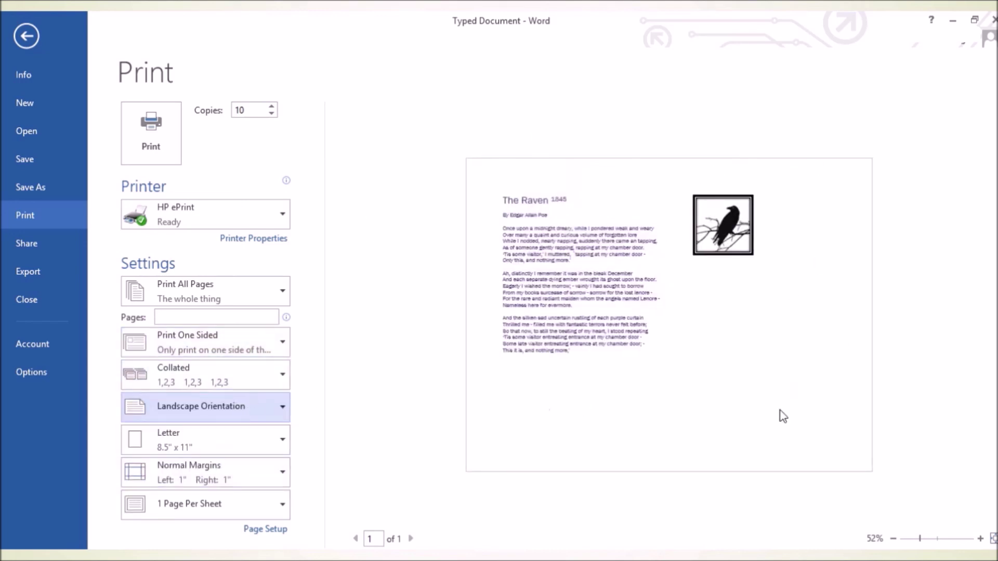
left_click(274, 399)
left_click(219, 435)
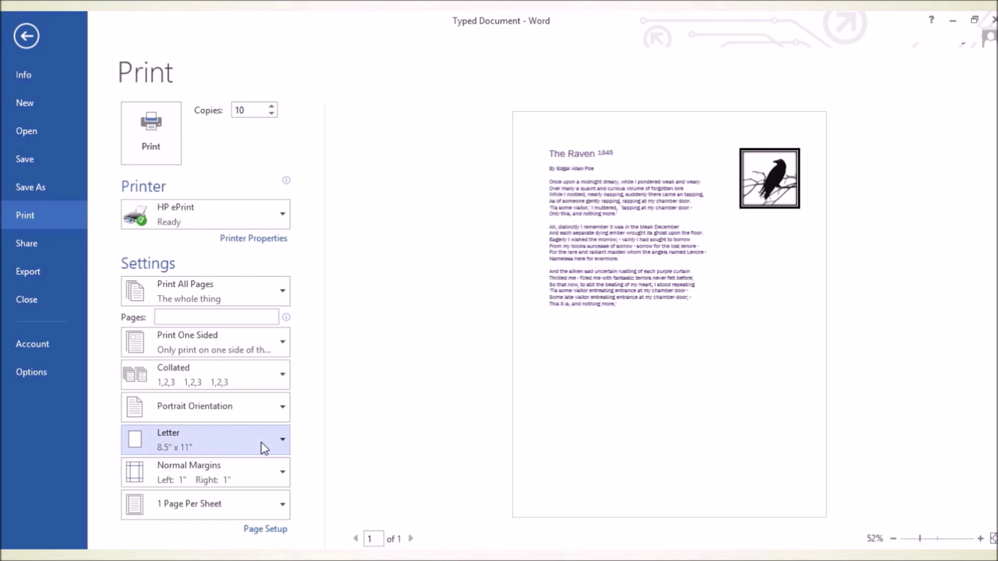
- View the export options, and close the document, saving its changes
left_click(27, 278)
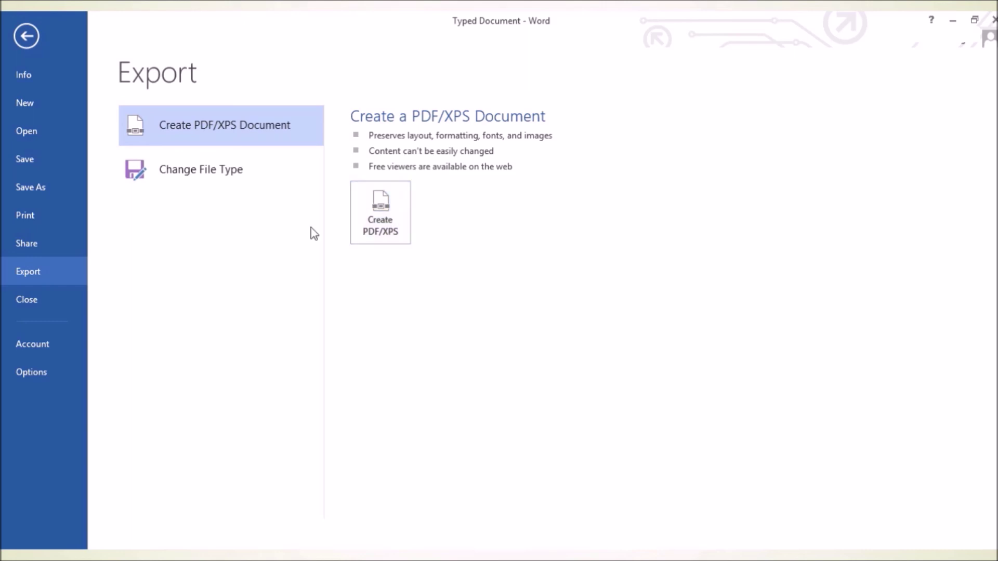
left_click(36, 305)
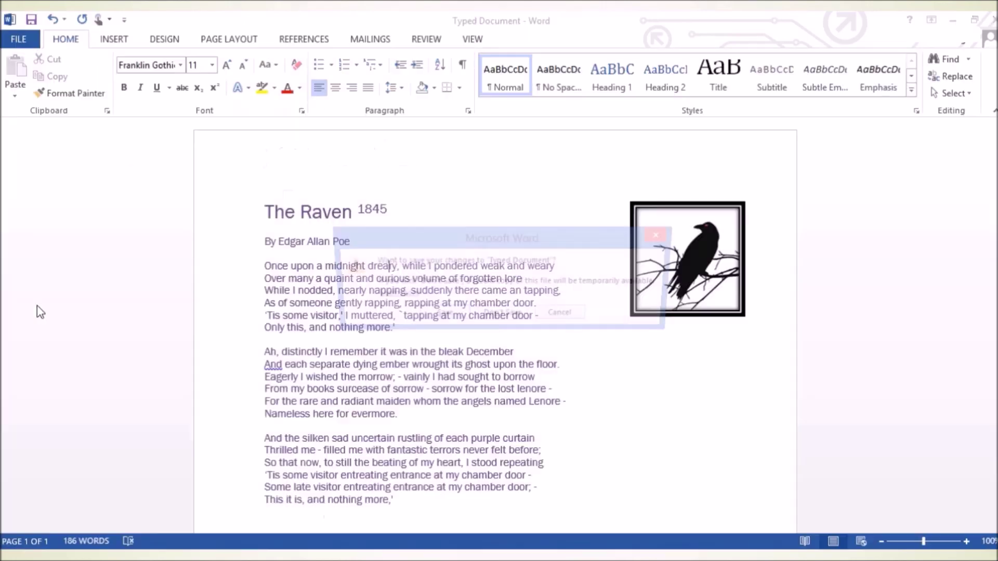
left_click(456, 317)
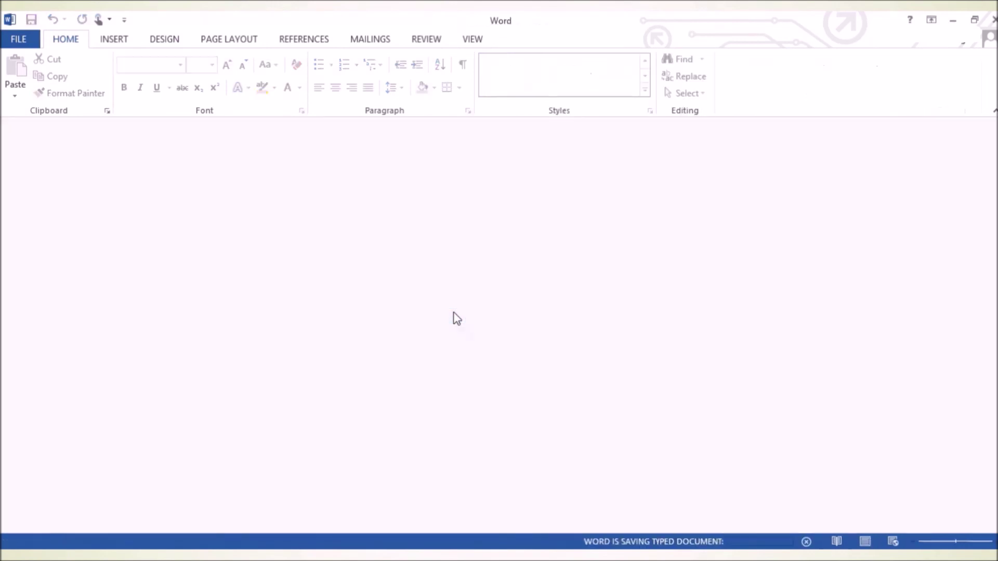